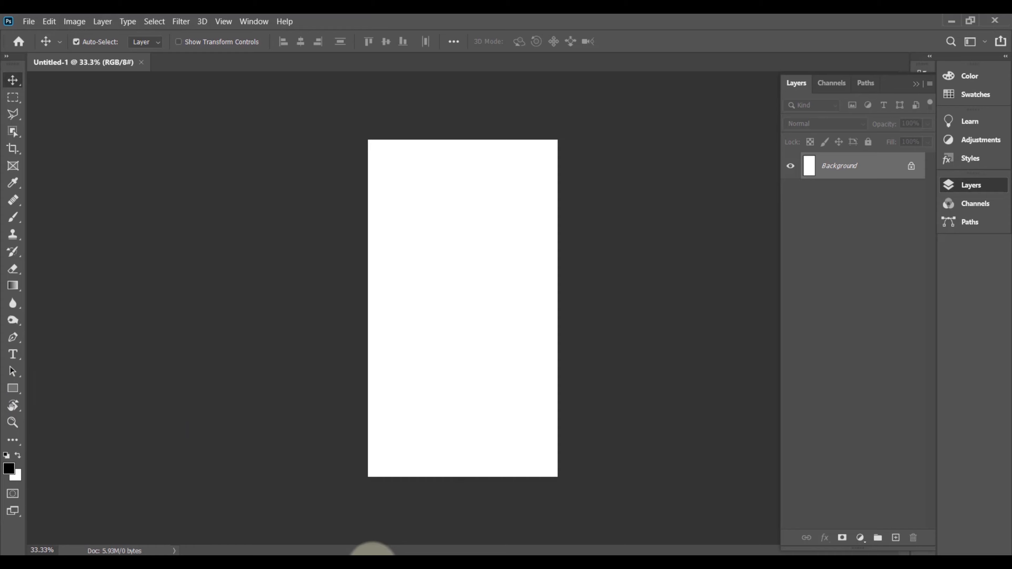
Switch to the Chrome browser and search Google for "paper background".
click(373, 550)
click(380, 549)
click(558, 492)
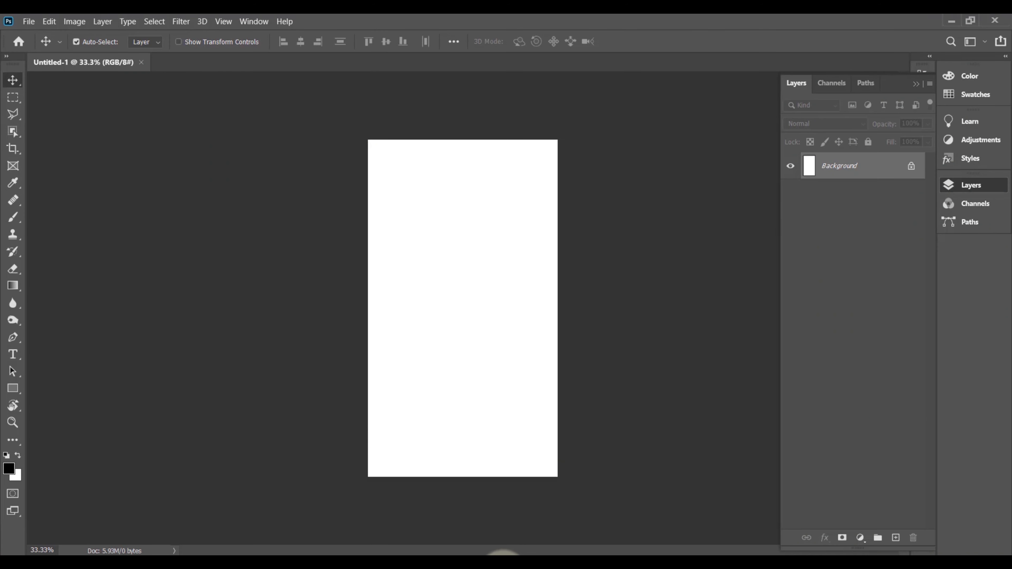
click(514, 554)
click(355, 47)
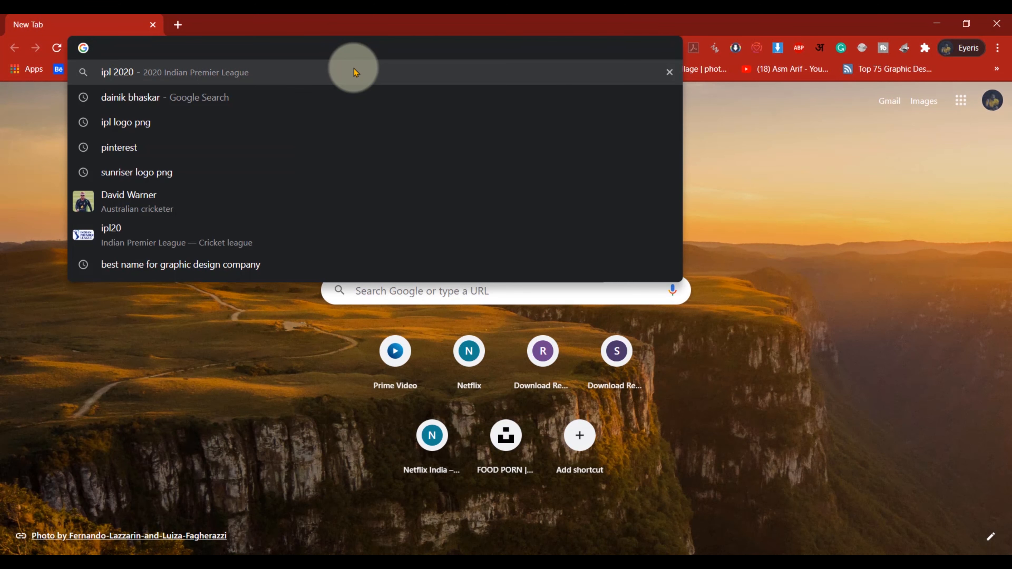
text(paper background)
key(Return)
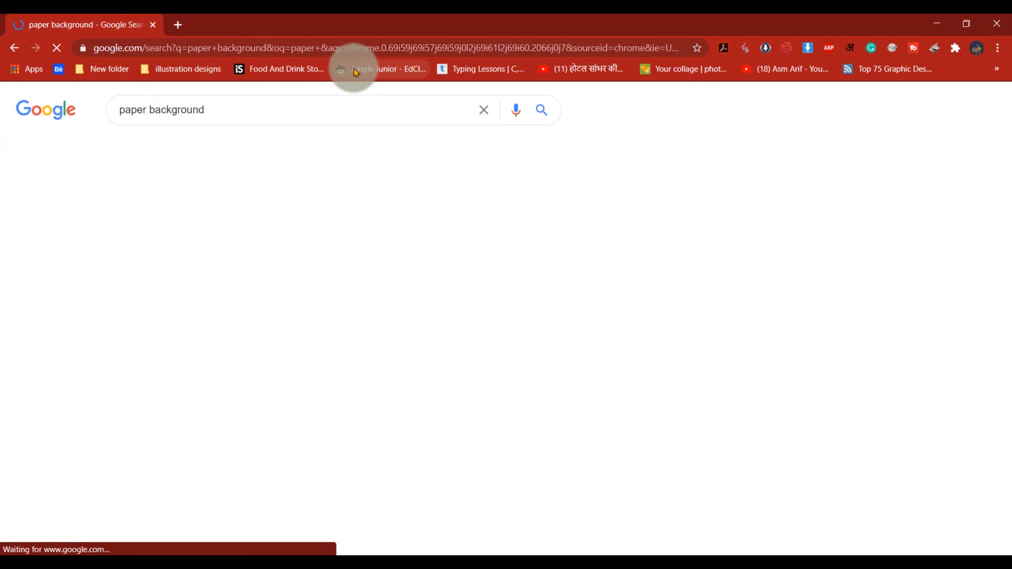
Copy the light grey Unsplash paper texture from the image results and return to Photoshop.
click(506, 295)
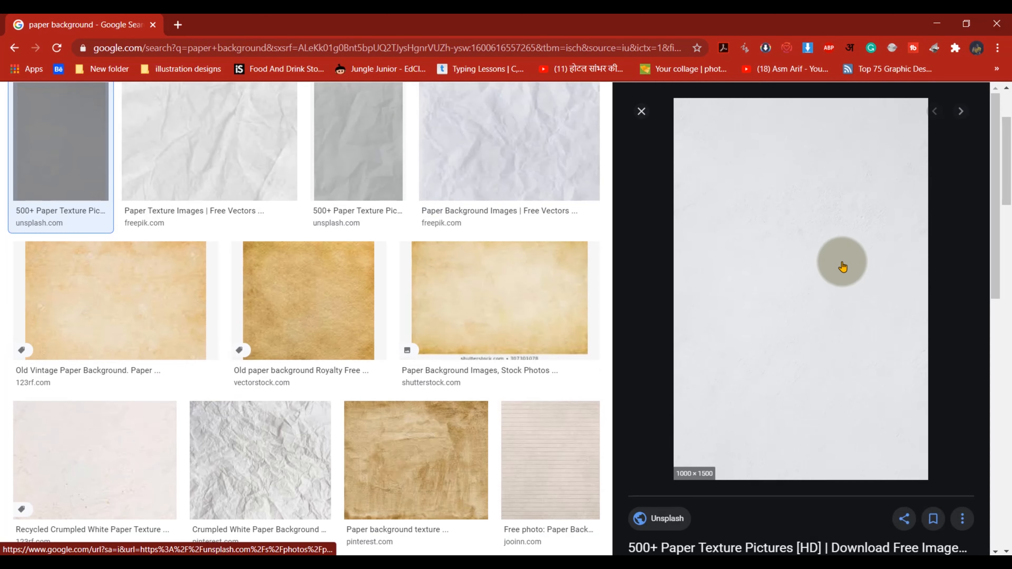
right_click(841, 264)
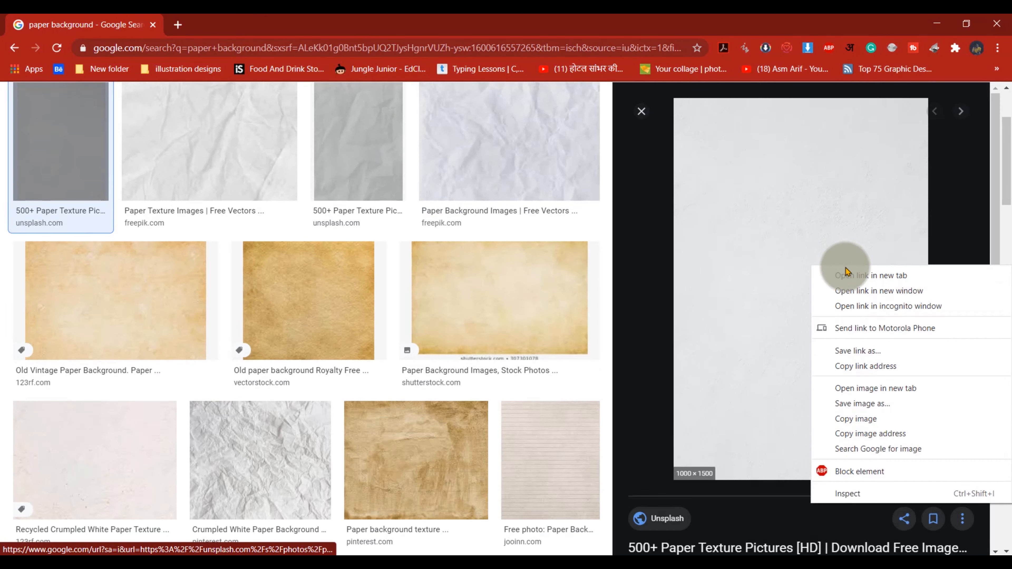
click(871, 420)
click(631, 555)
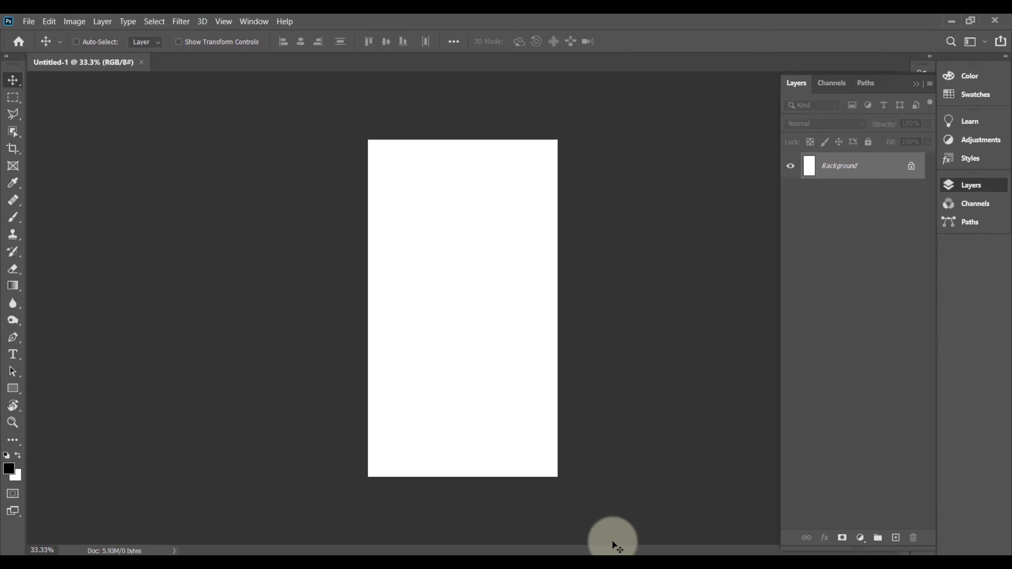
Paste the paper texture into the document and scale it from its centre to about 137% to cover the whole canvas.
key(ctrl+v)
key(ctrl+t)
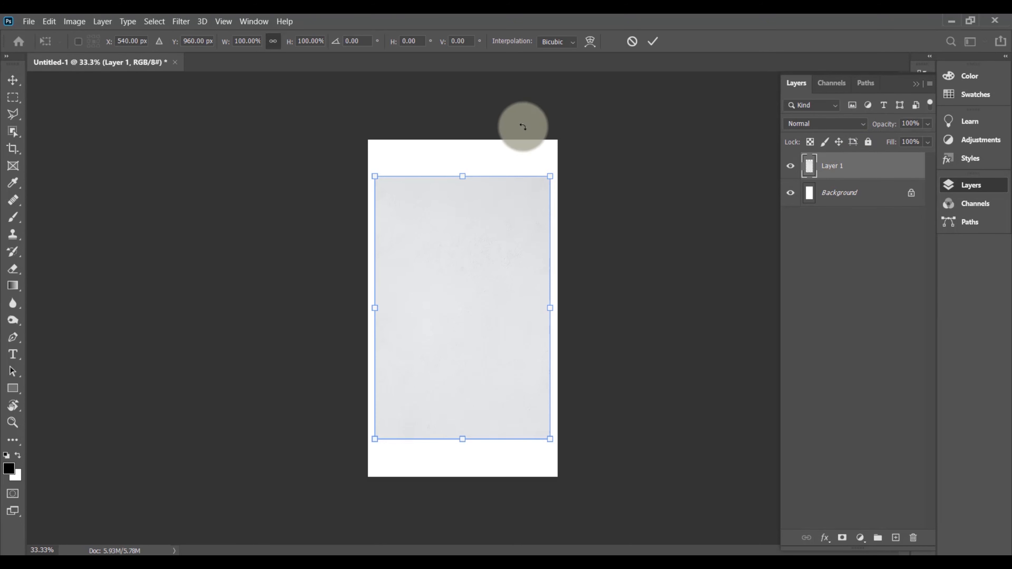
drag(549, 176, 583, 129)
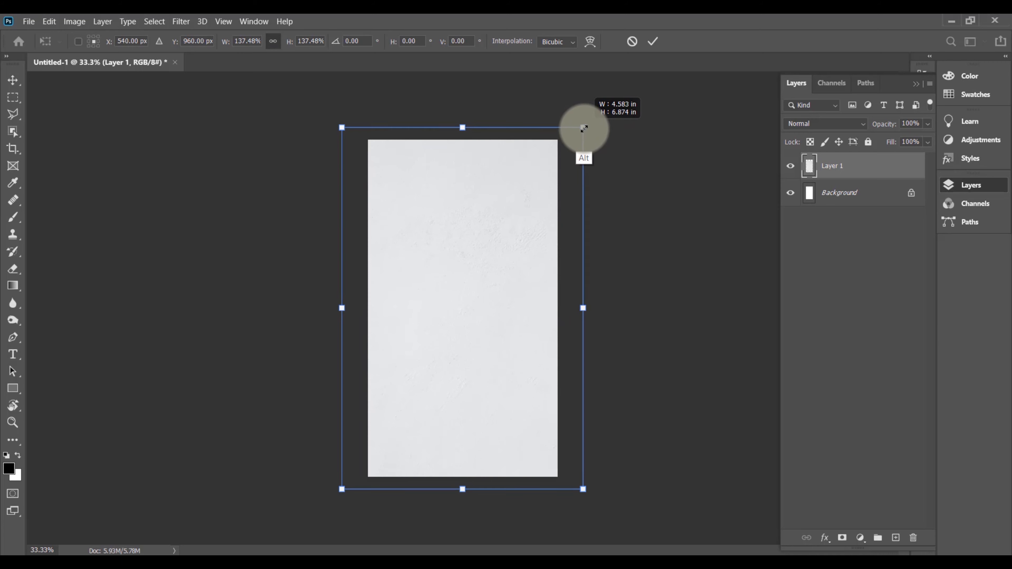
click(652, 41)
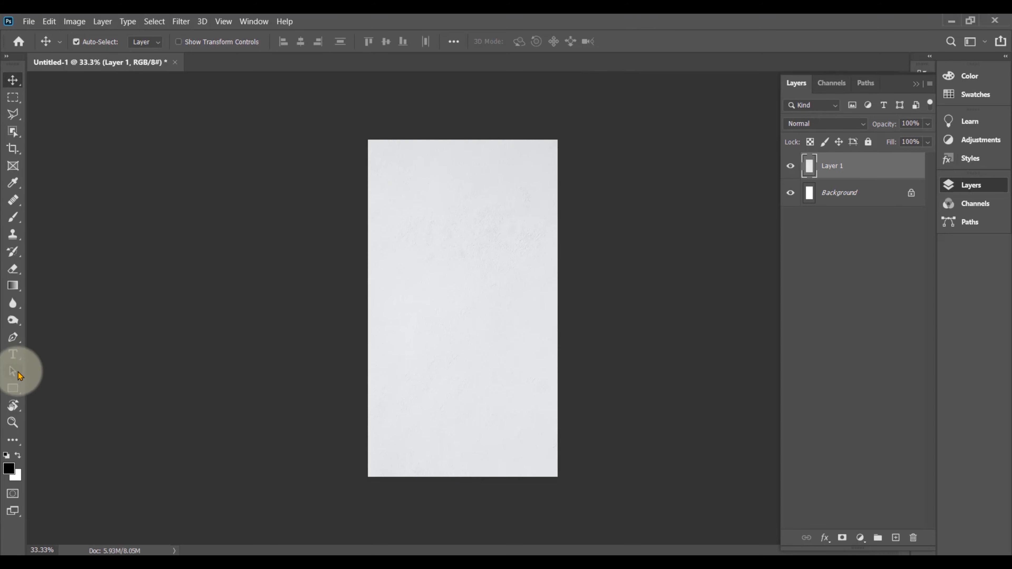
Draw a black vertical rectangle of about 703 × 2004 px down the middle of the canvas, over its full height.
click(13, 392)
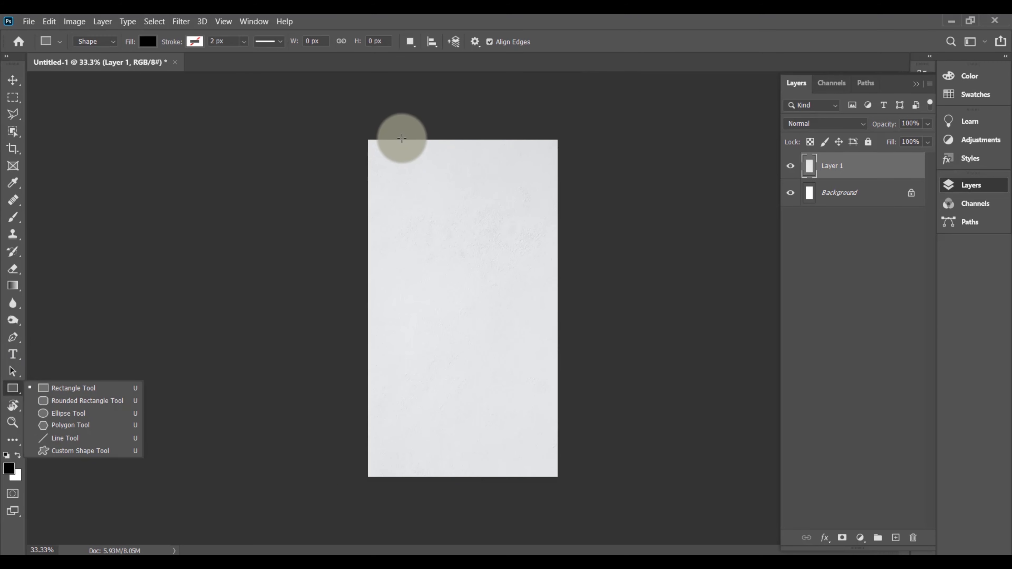
drag(401, 138, 525, 490)
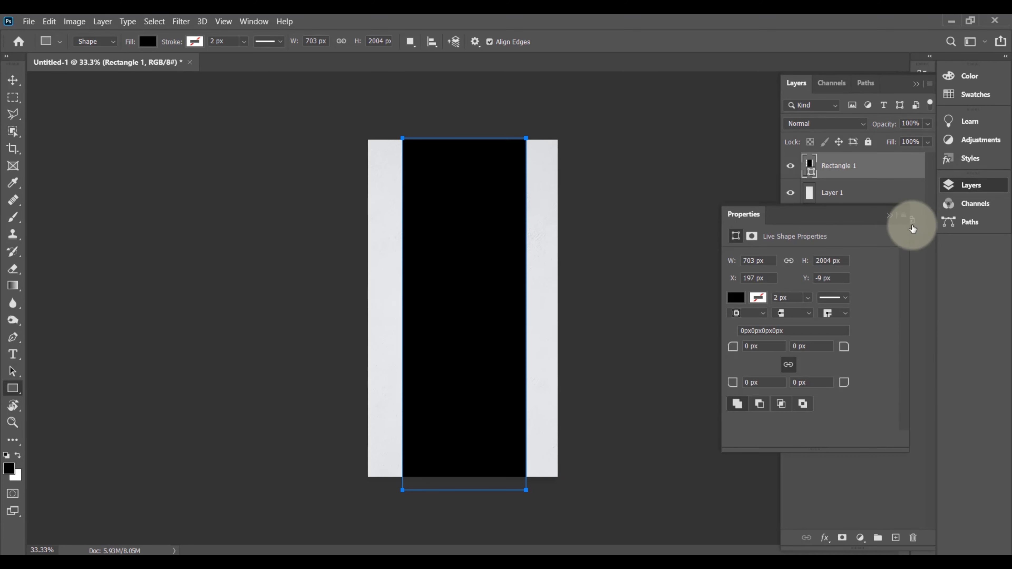
click(13, 80)
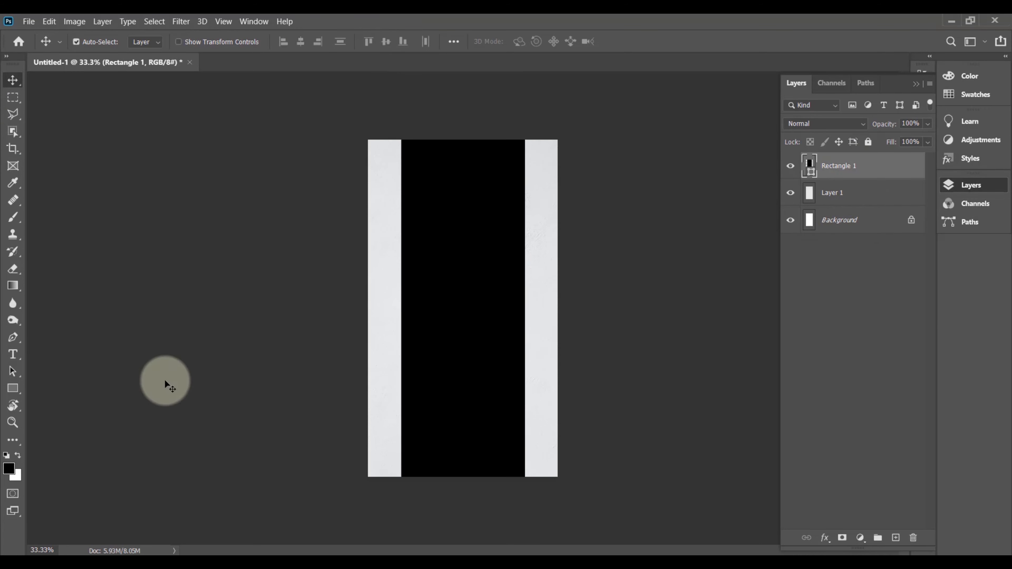
click(13, 388)
click(147, 41)
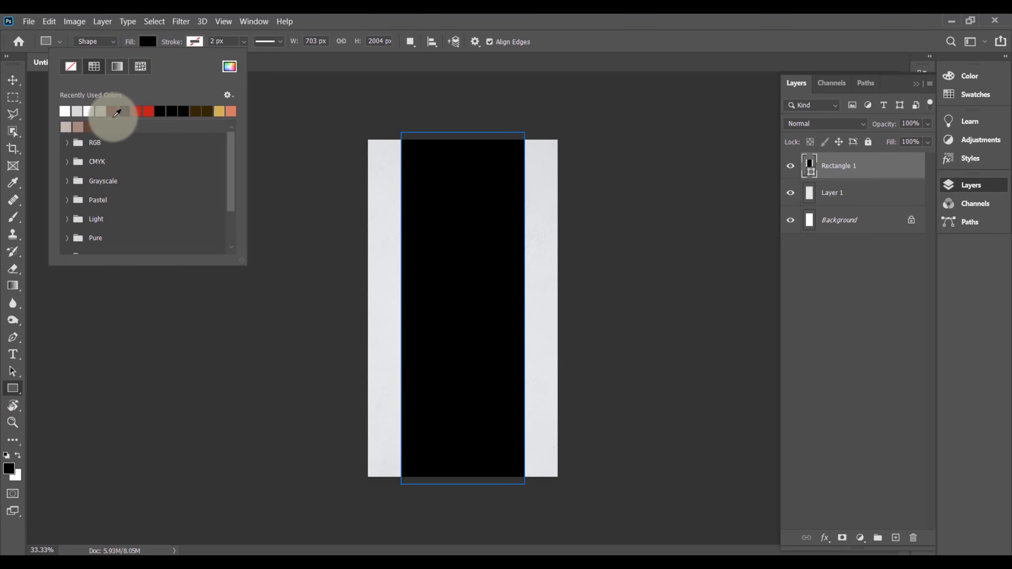
key(Escape)
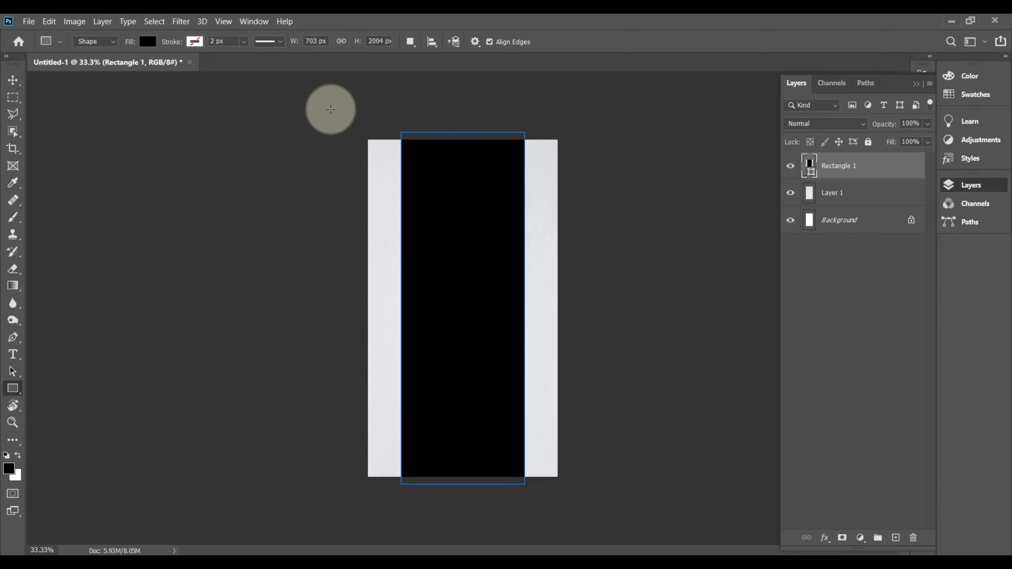
Add a new layer and set the Rectangle tool's fill to the light grey sampled from the paper texture.
click(895, 538)
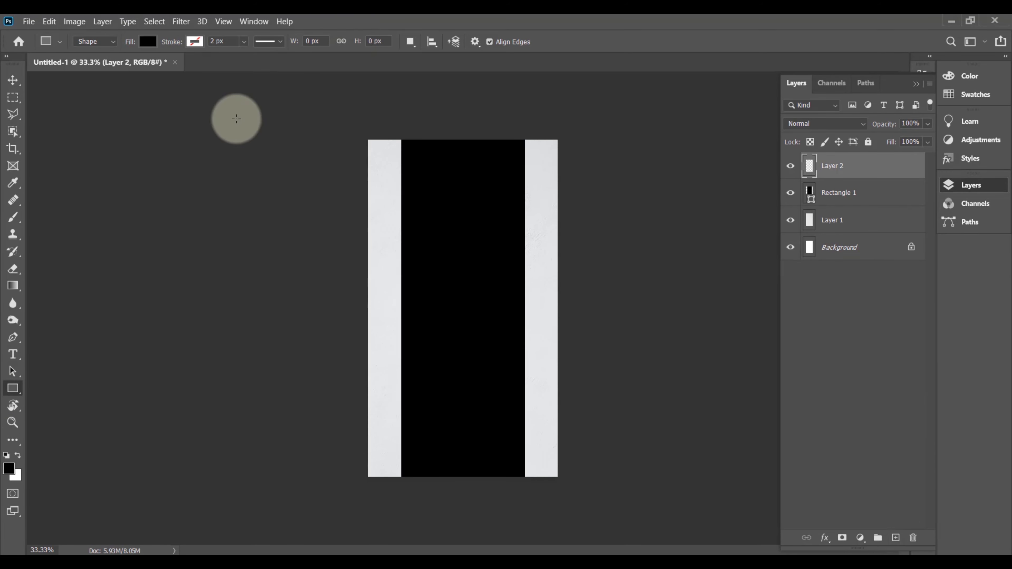
click(147, 41)
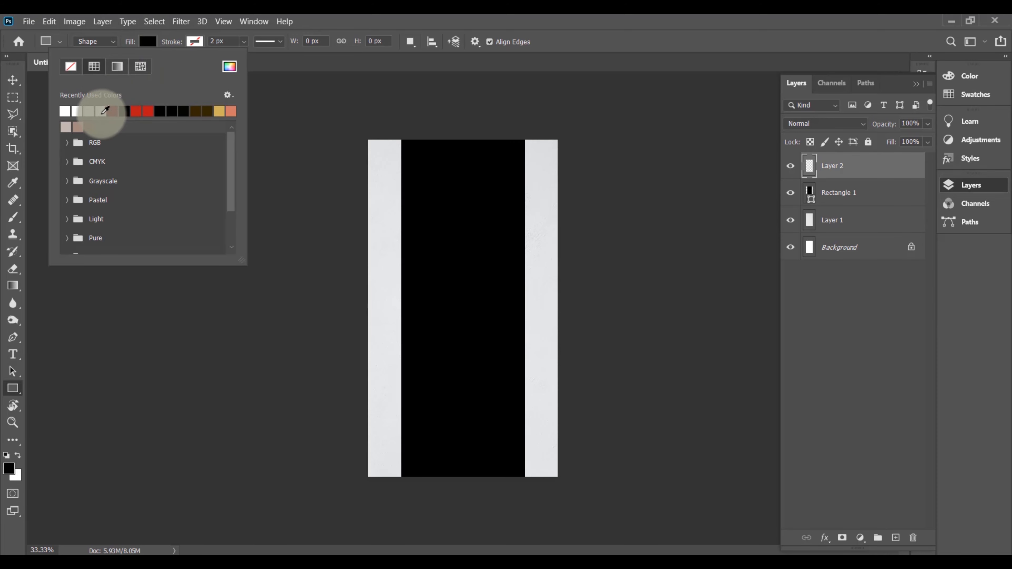
click(229, 67)
click(384, 265)
click(565, 197)
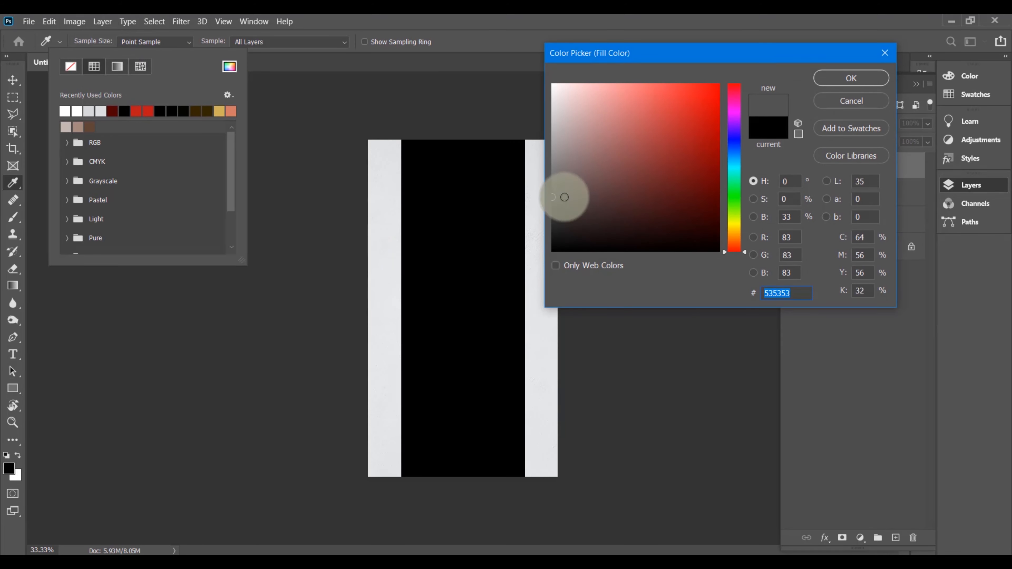
click(392, 227)
click(837, 79)
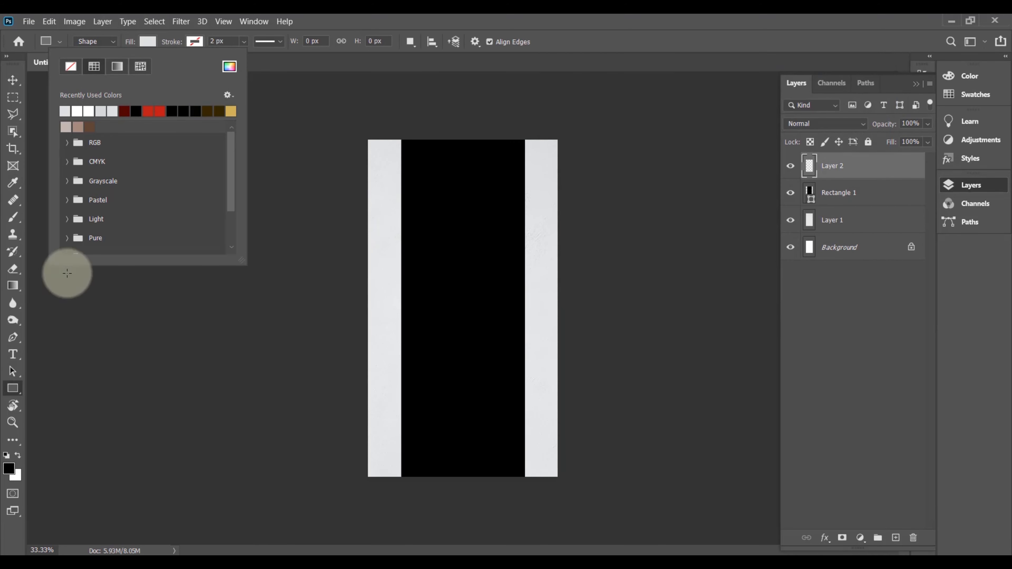
click(147, 42)
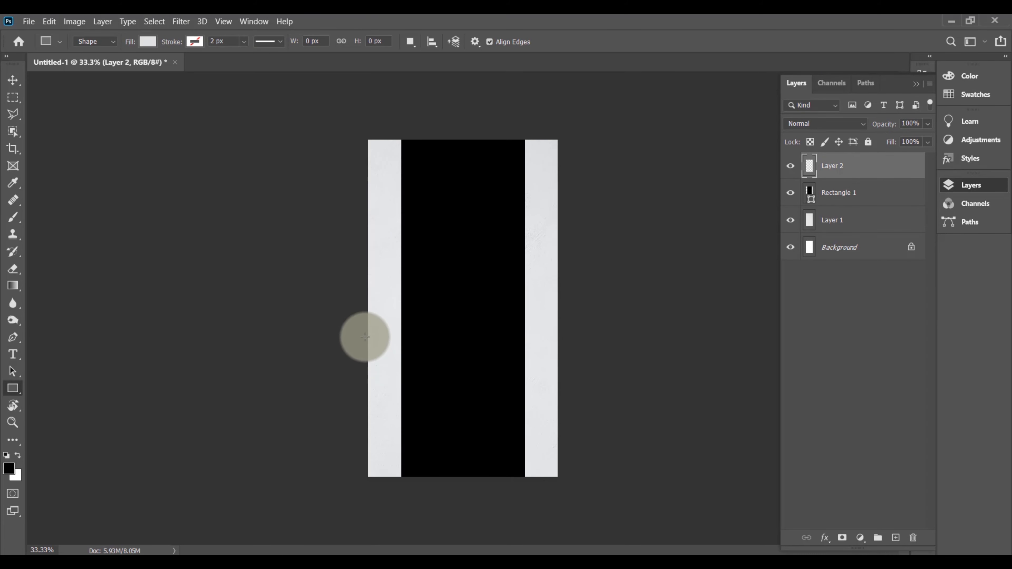
Draw a light grey rectangle of about 1107 × 669 px across the lower half of the canvas.
drag(366, 331, 559, 447)
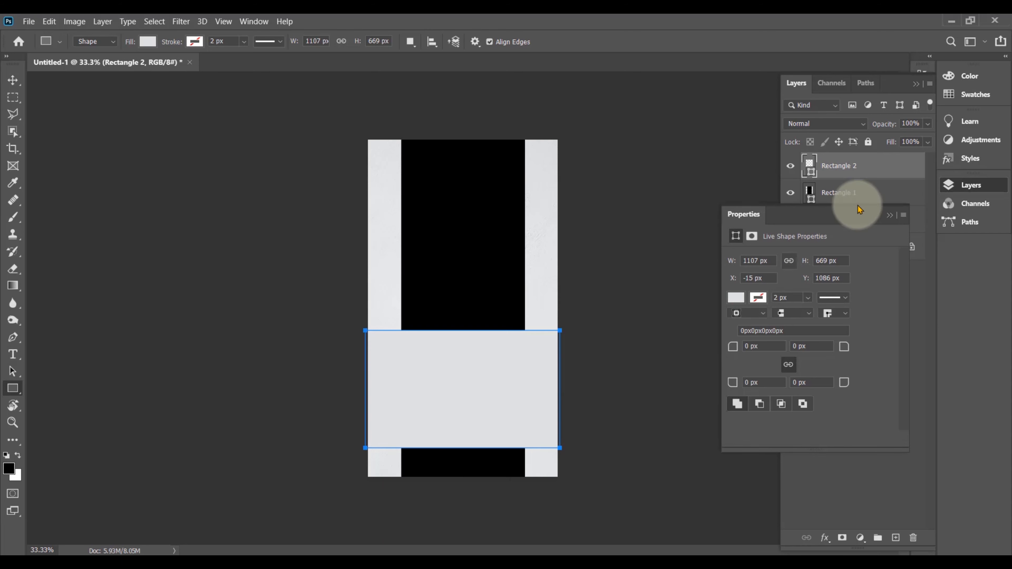
click(890, 215)
click(13, 79)
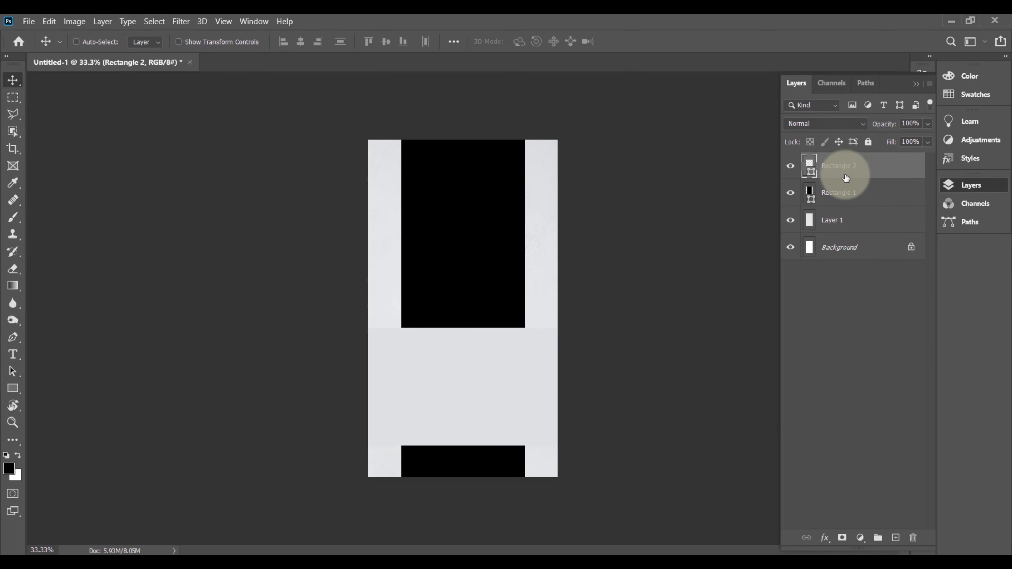
double_click(912, 170)
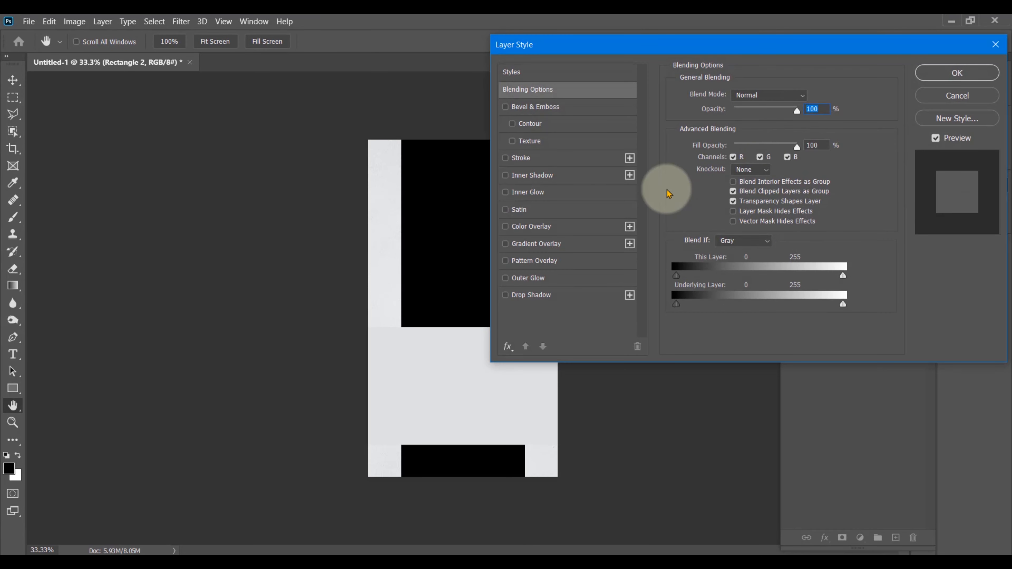
click(516, 297)
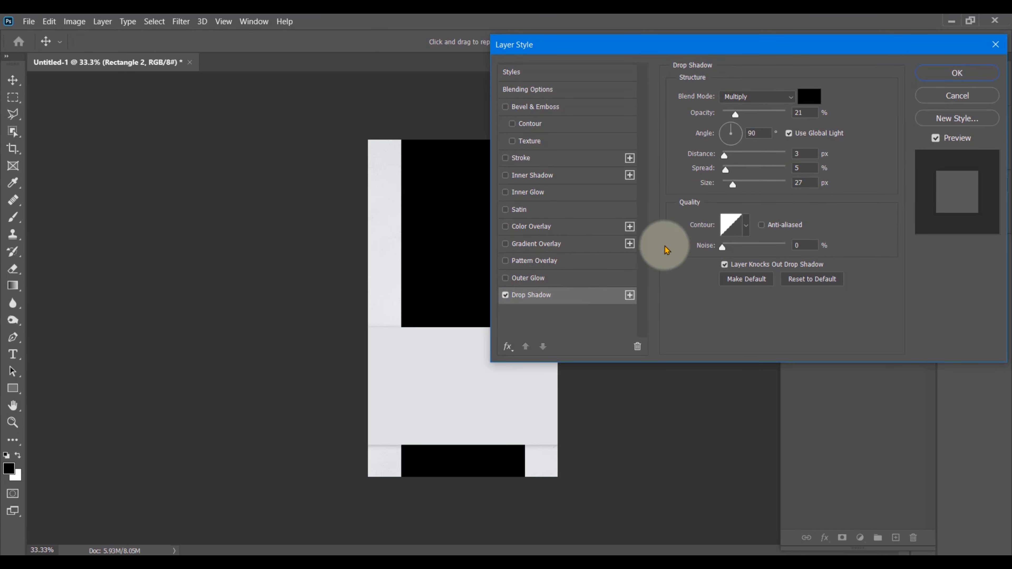
click(956, 74)
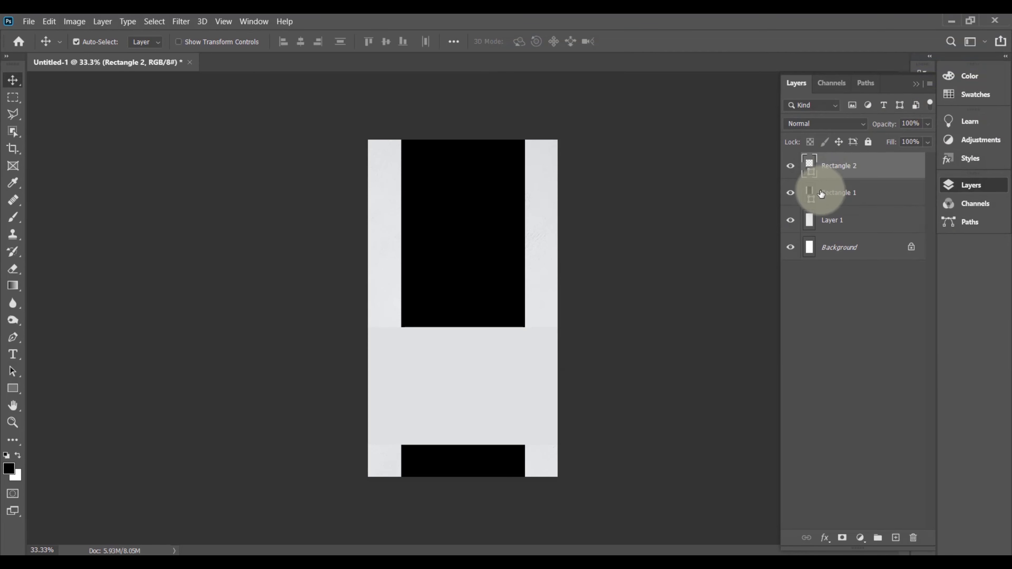
Change the fill colour of the vertical rectangle to a very dark red.
double_click(809, 194)
mouse_move(643, 208)
mouse_down()
mouse_move(721, 192)
mouse_move(726, 200)
mouse_up()
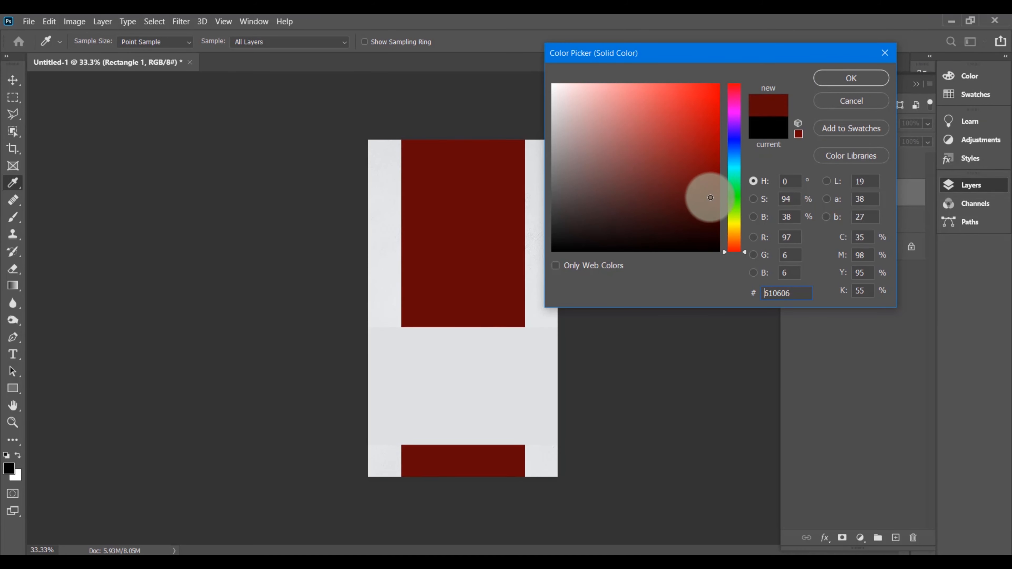
click(833, 77)
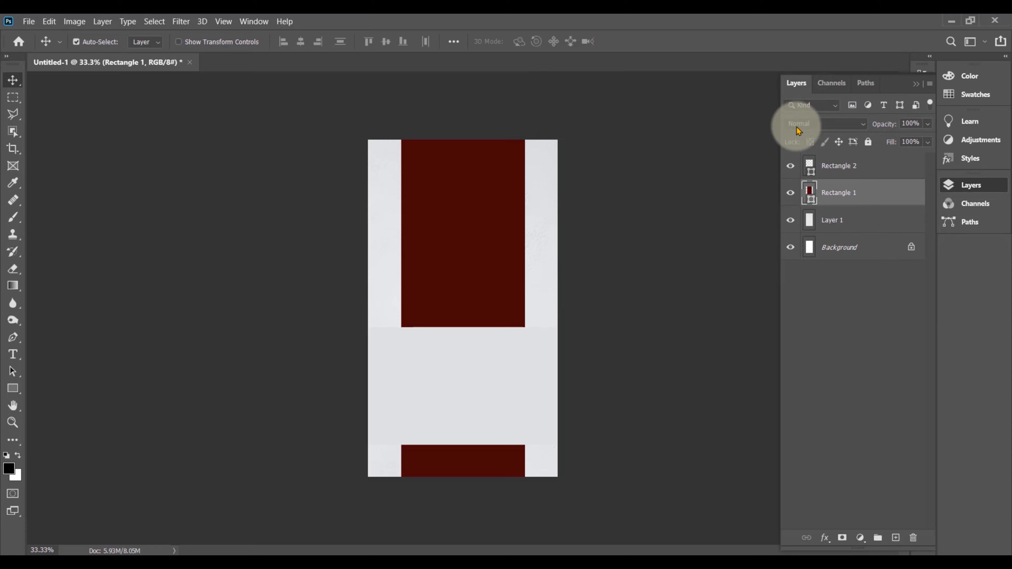
Add a drop shadow to the light grey rectangle with opacity 20%, distance 7 px, spread 33% and size 65 px.
double_click(810, 167)
click(836, 103)
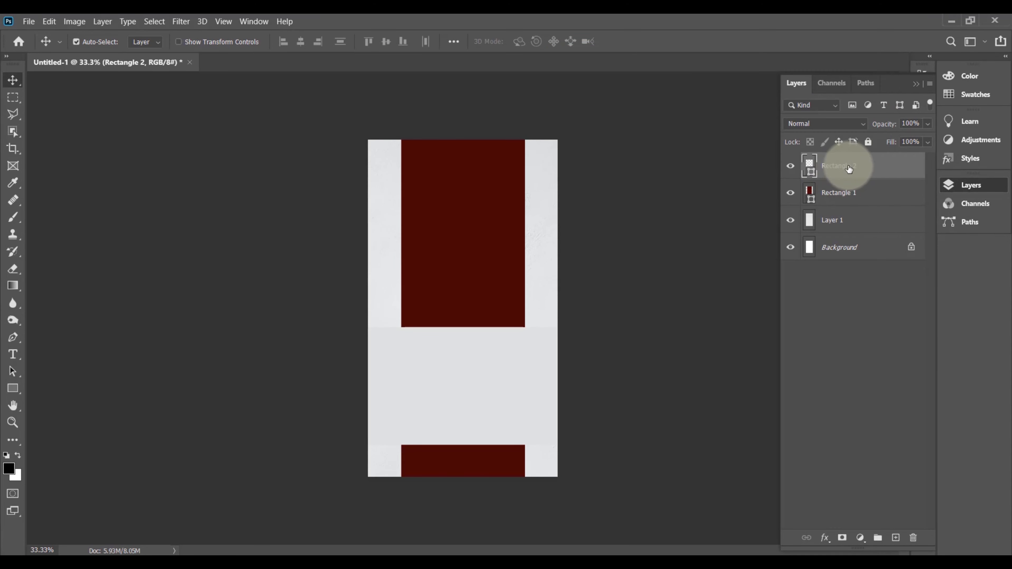
double_click(911, 165)
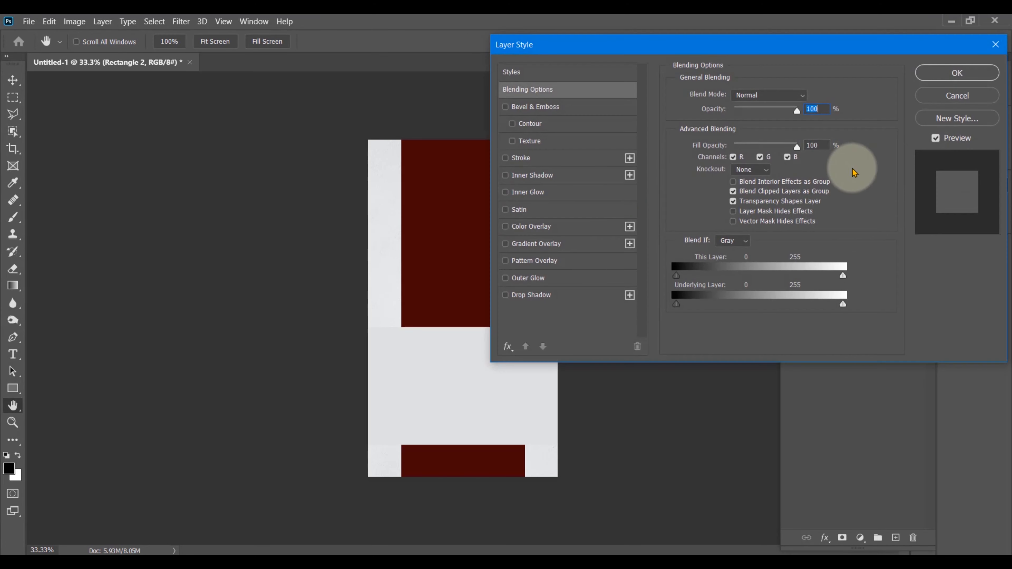
click(514, 297)
drag(736, 118, 761, 118)
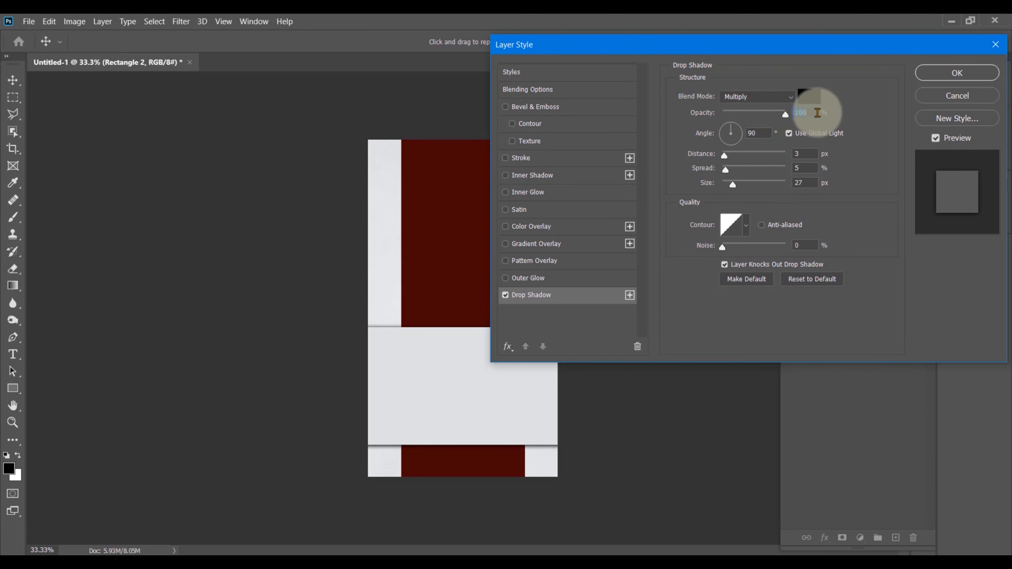
drag(724, 156, 738, 157)
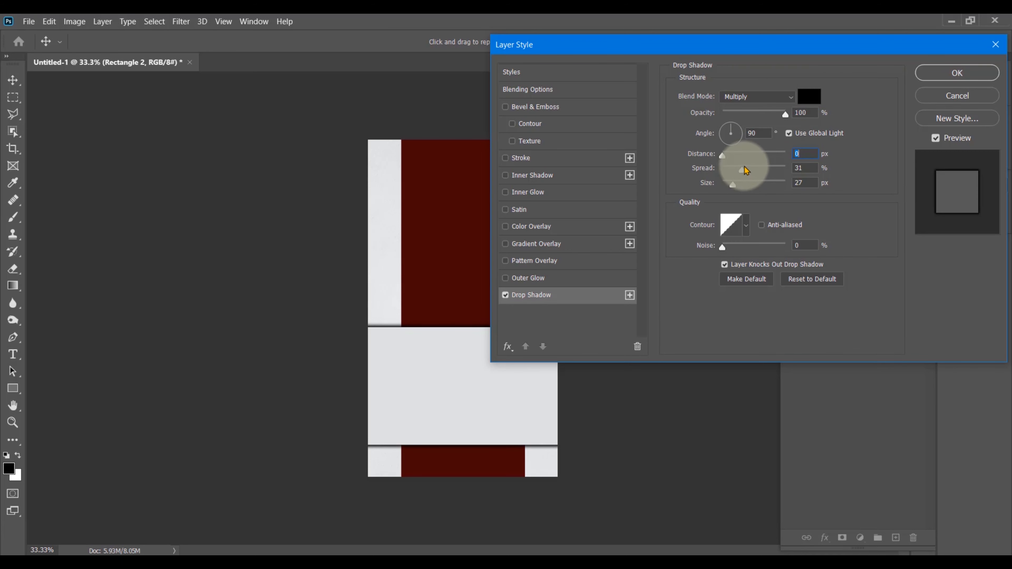
drag(762, 119, 752, 119)
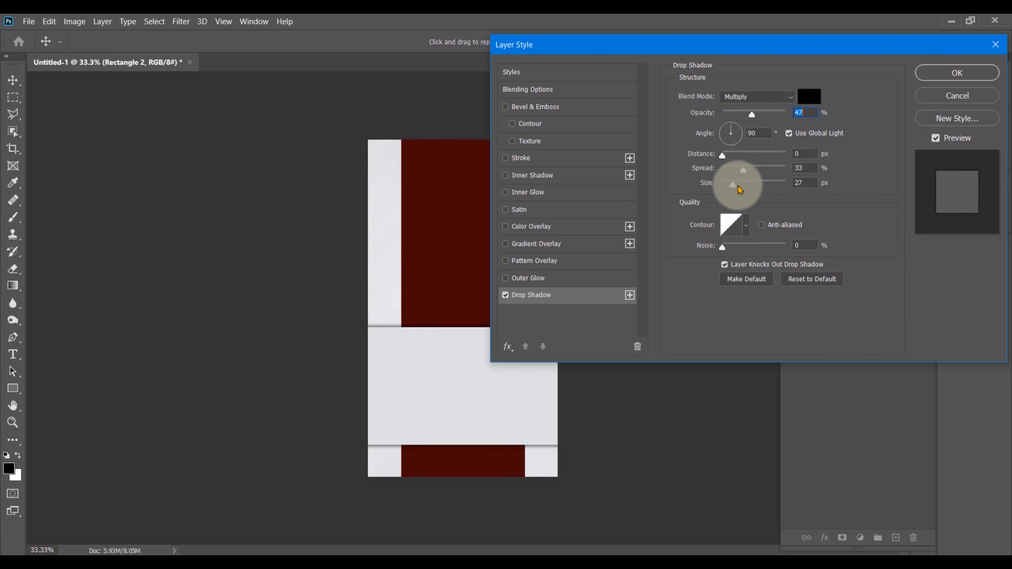
click(743, 188)
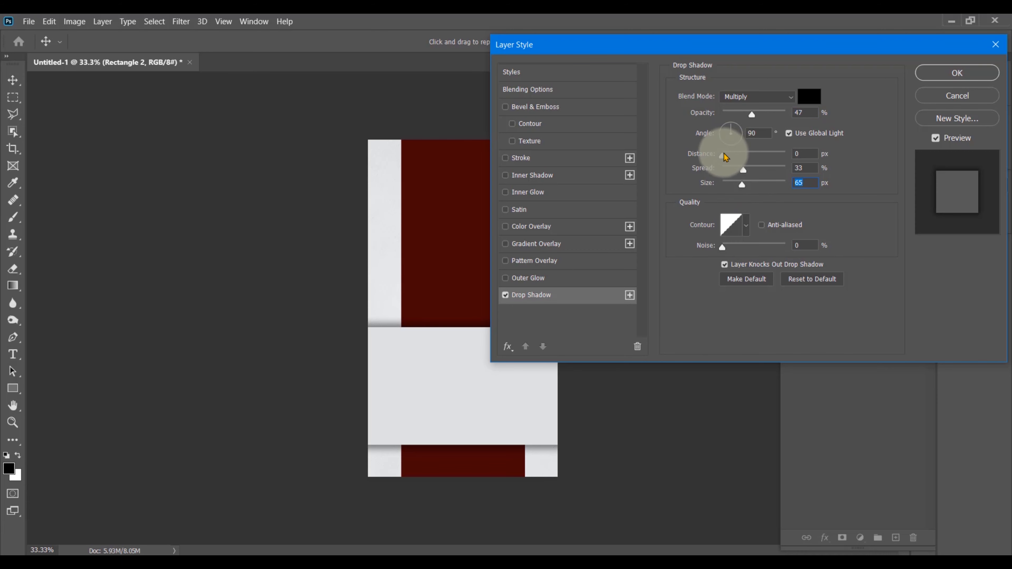
drag(728, 160, 732, 157)
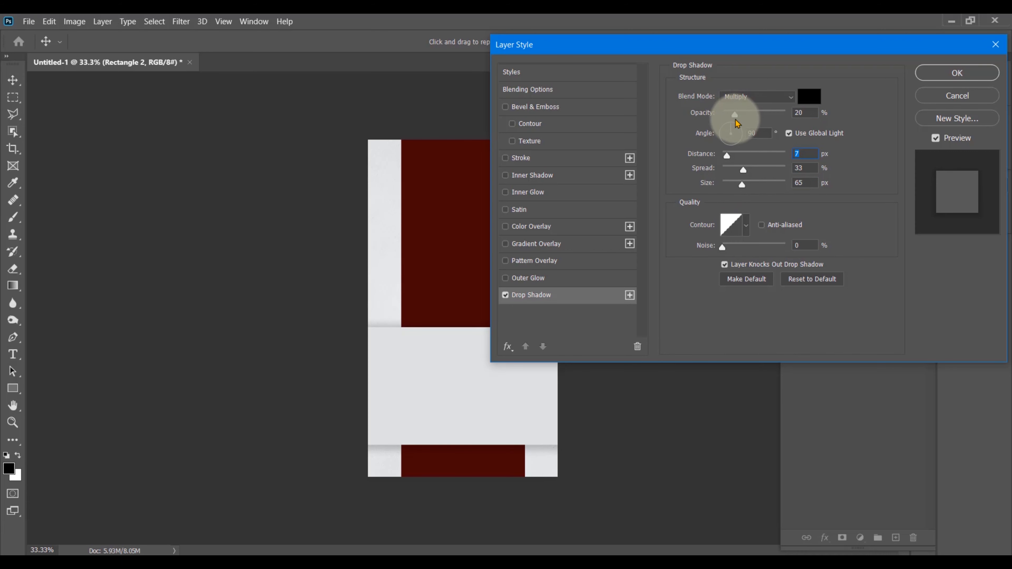
click(944, 73)
Duplicate the paper texture layer above the light grey rectangle and clip the copy to that rectangle.
click(842, 248)
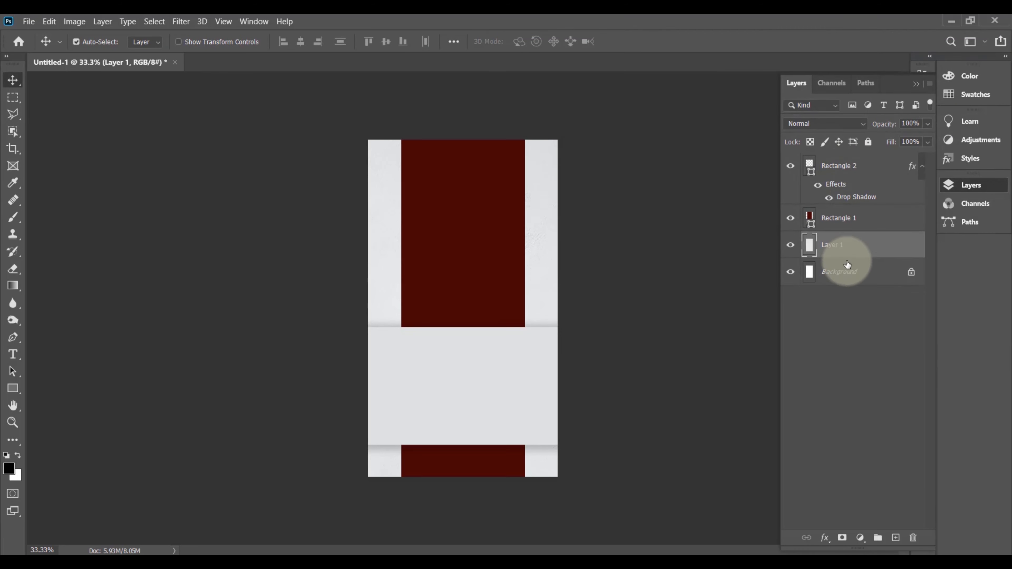
drag(852, 249, 842, 180)
right_click(864, 175)
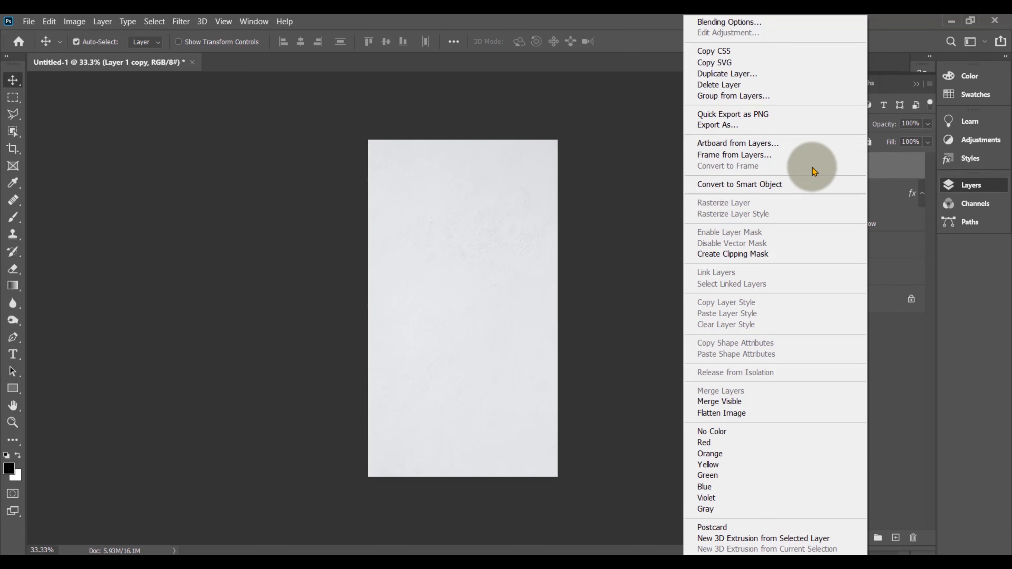
click(750, 254)
click(815, 361)
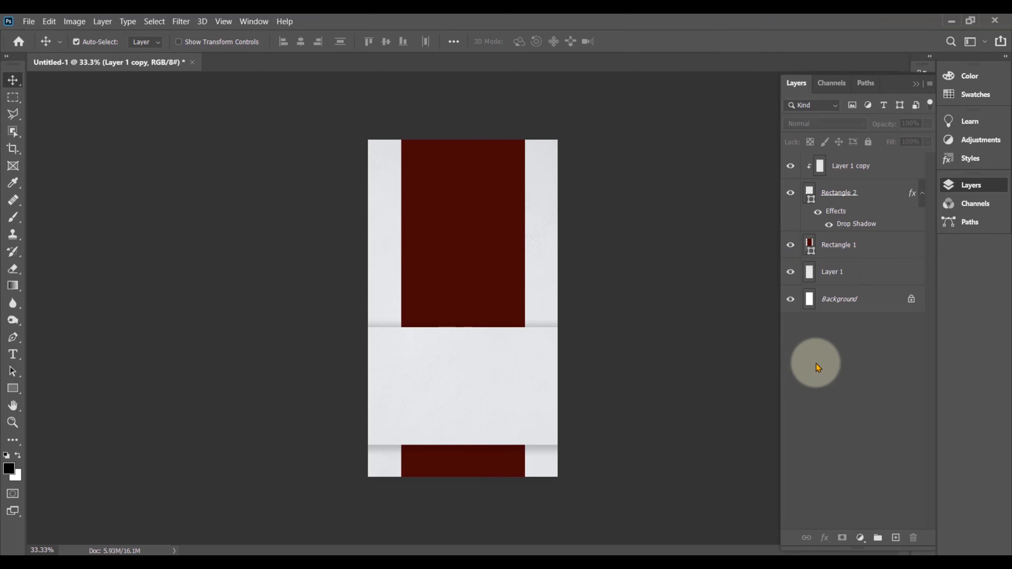
Check the clipped paper texture by toggling layer visibility, and adjust the texture copy with Free Transform.
click(854, 161)
click(790, 193)
click(790, 193)
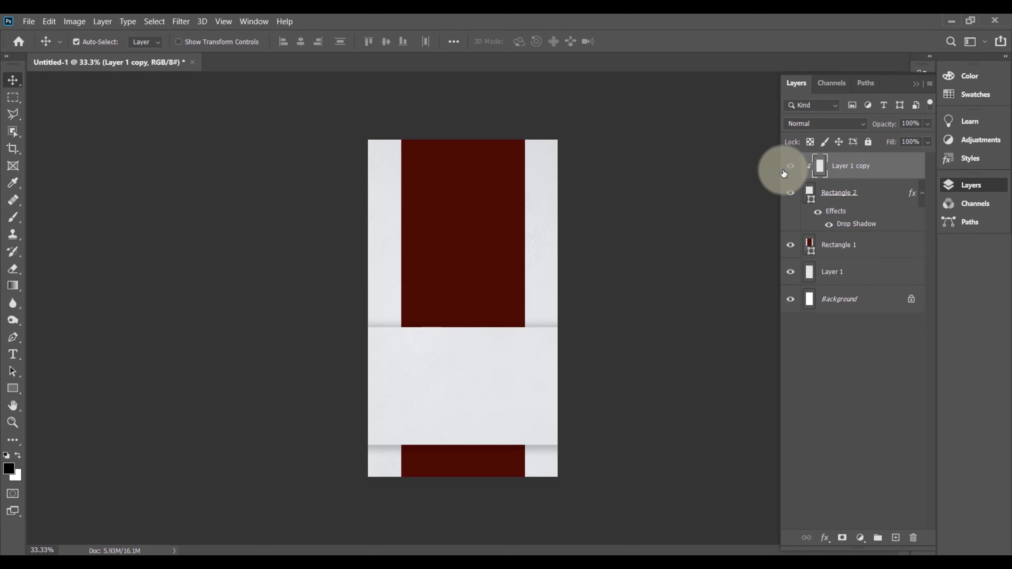
click(851, 169)
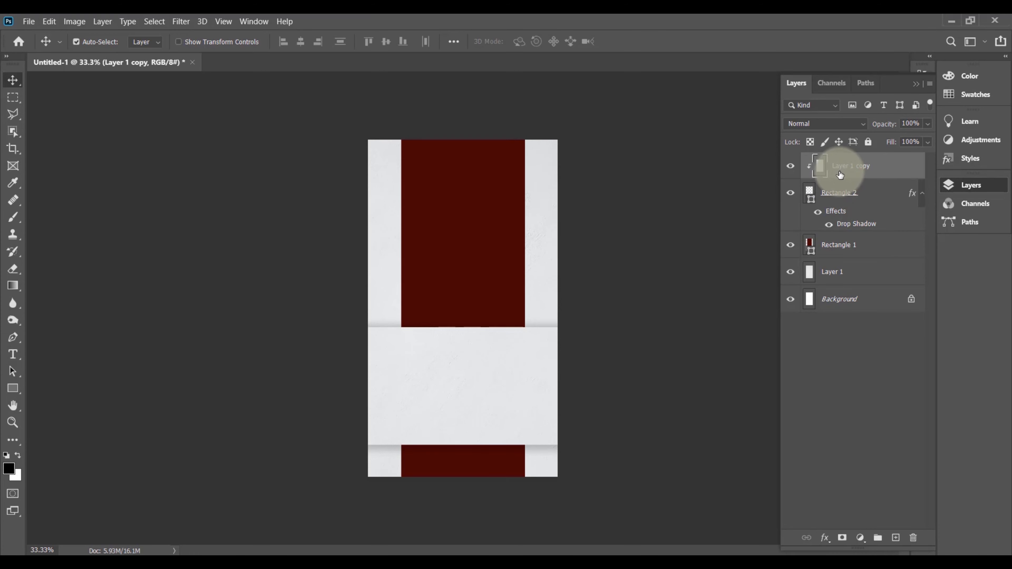
key(ctrl+t)
click(631, 43)
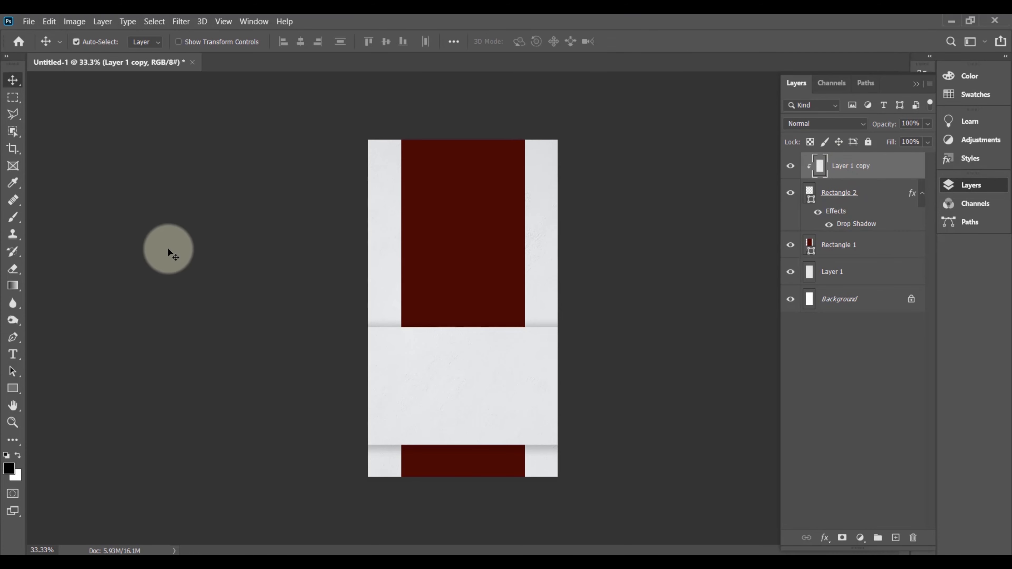
Place the cut-out 01WarnerCelebration image on the poster and move its layer below the light grey rectangle.
click(378, 556)
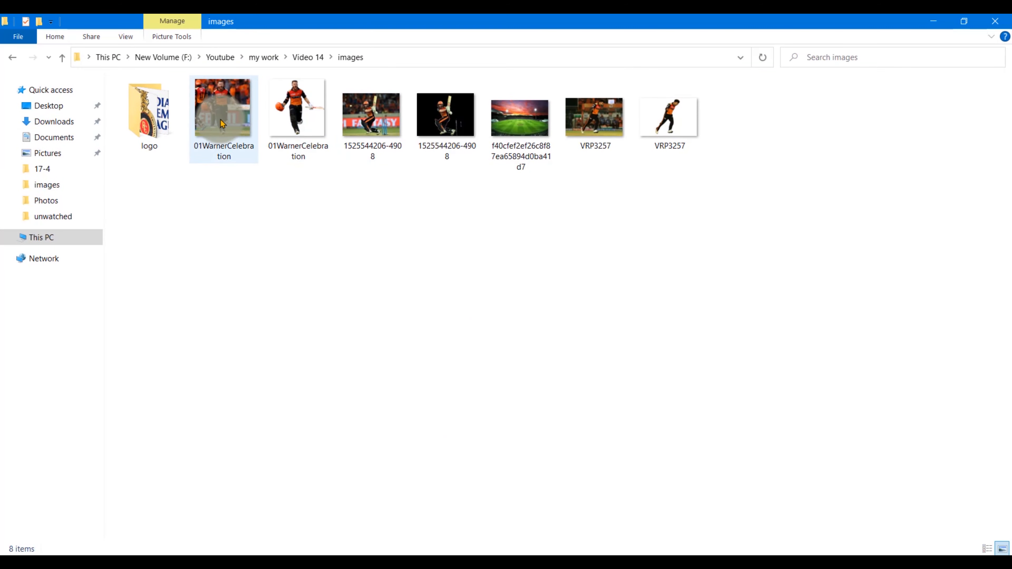
click(297, 116)
drag(297, 116, 493, 267)
click(636, 47)
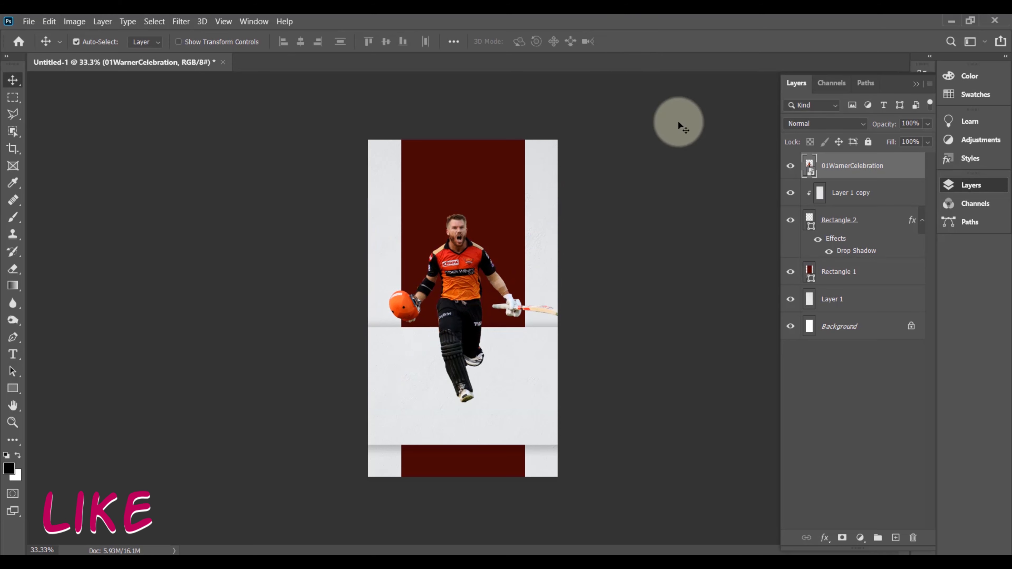
drag(836, 169, 856, 262)
alt+click(855, 258)
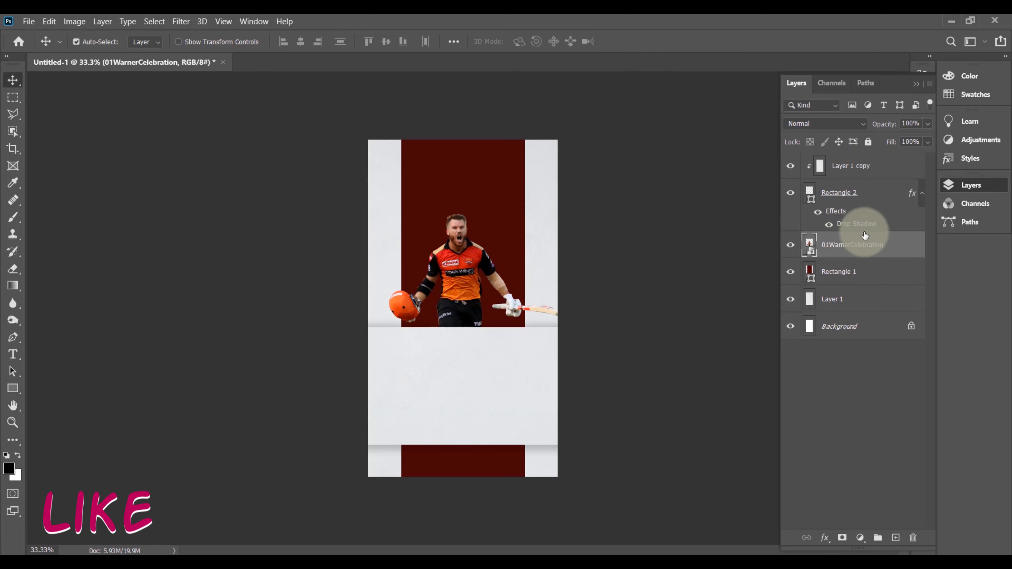
Scale the celebrating player to 12.83% and shift him slightly right, to about X 583 px and Y 960 px.
key(ctrl+t)
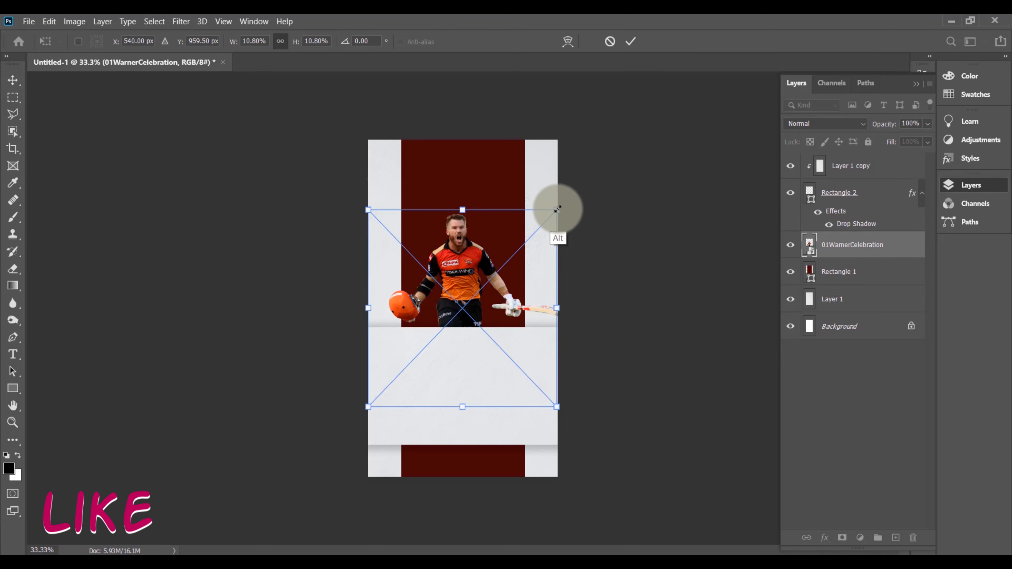
drag(559, 212, 575, 191)
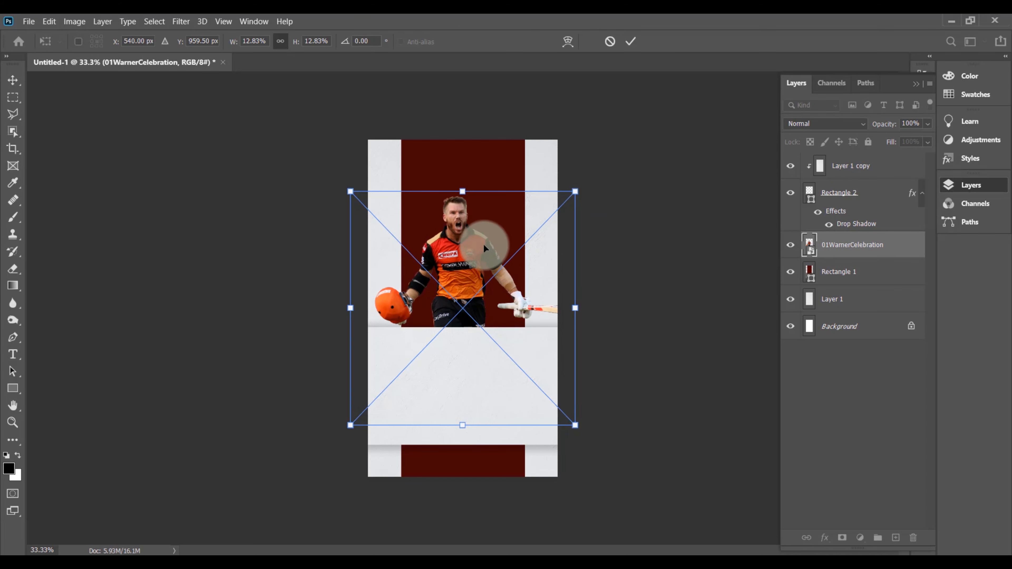
drag(482, 244, 491, 247)
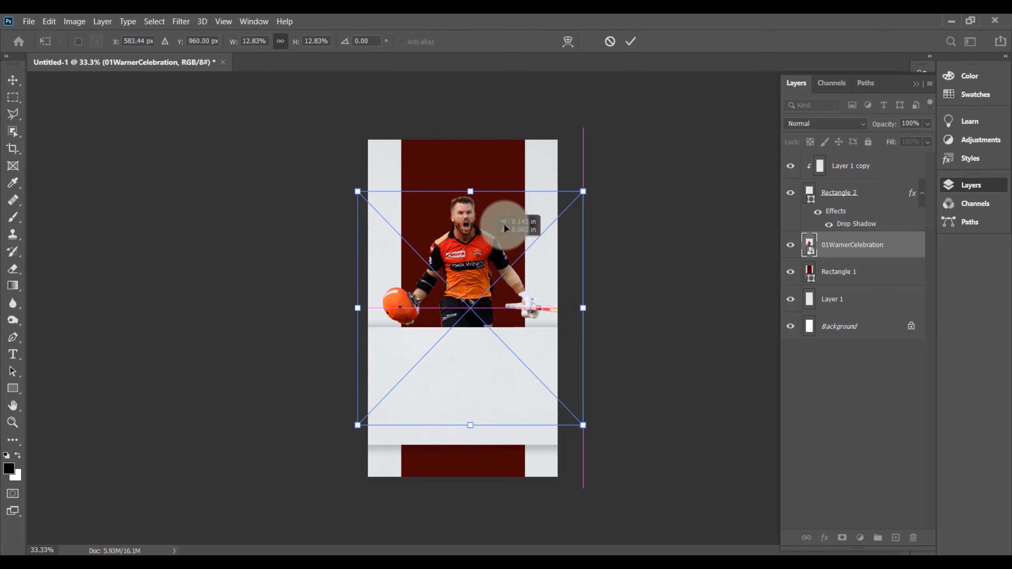
click(631, 41)
key(alt+Tab)
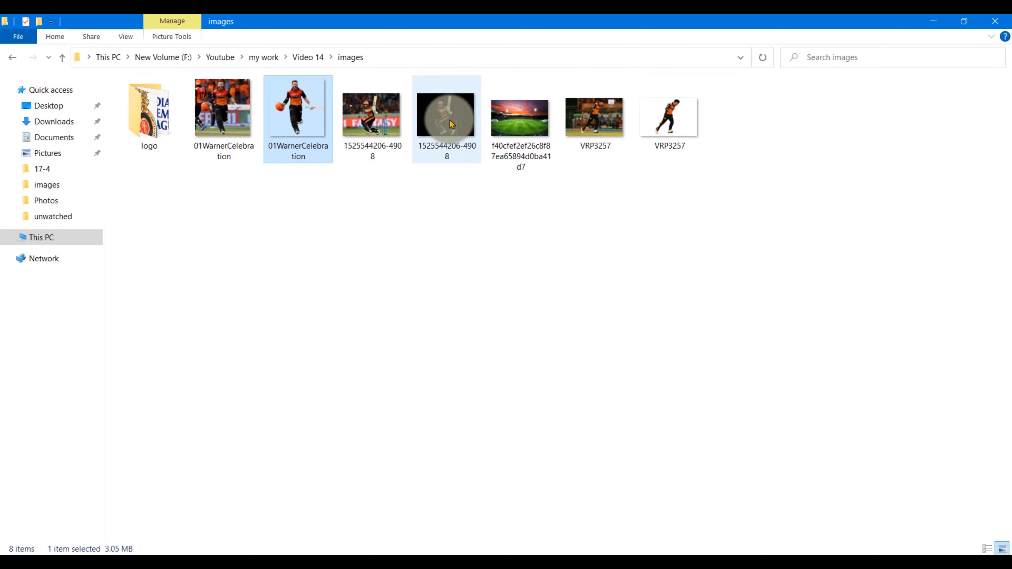
drag(451, 123, 491, 223)
drag(534, 194, 578, 156)
click(631, 41)
drag(886, 239, 870, 279)
key(ctrl+t)
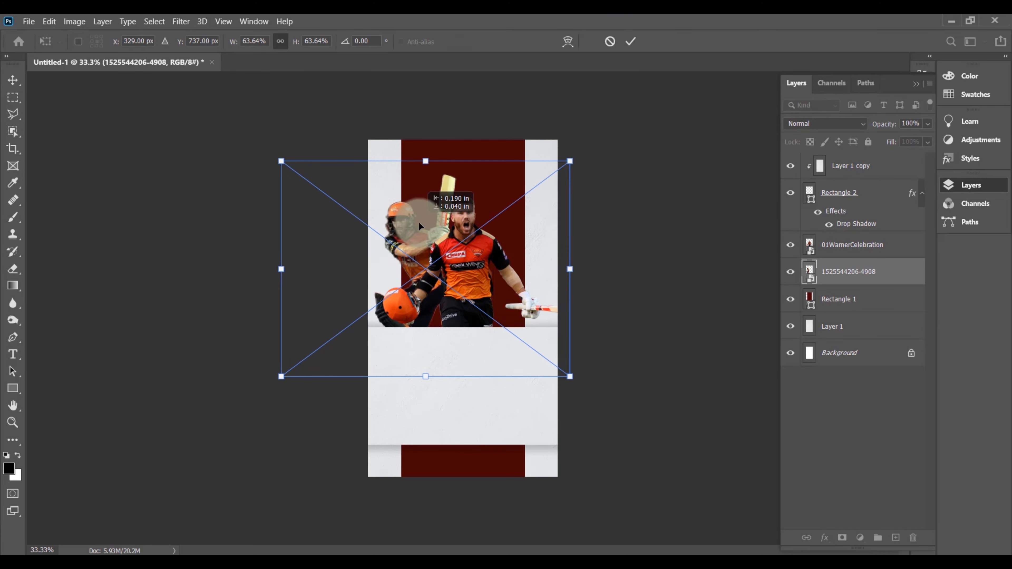
click(631, 41)
Narrow the dark red vertical rectangle evenly from both sides, keeping it centred on the canvas.
click(862, 302)
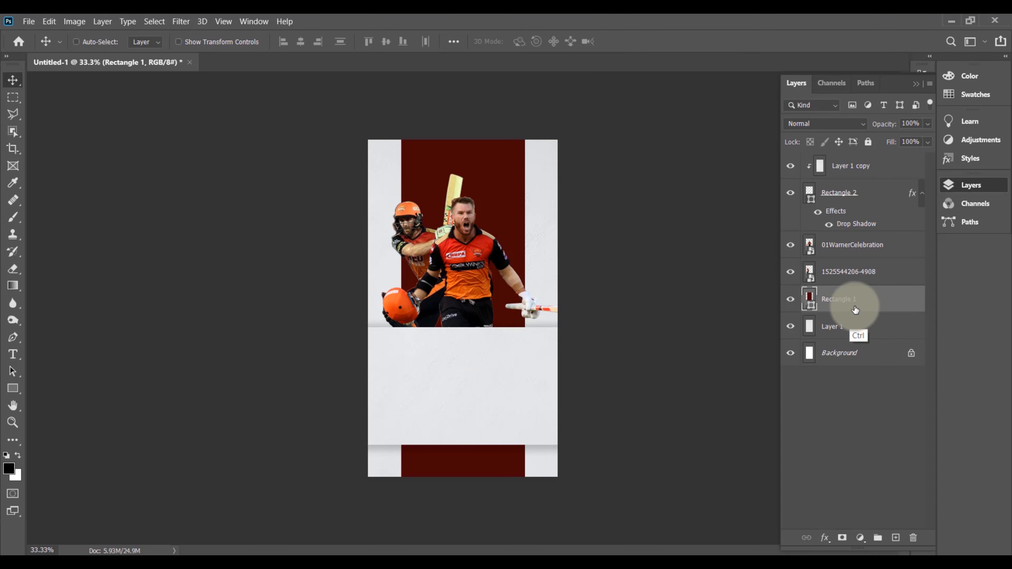
key(ctrl+t)
drag(526, 308, 521, 306)
click(652, 41)
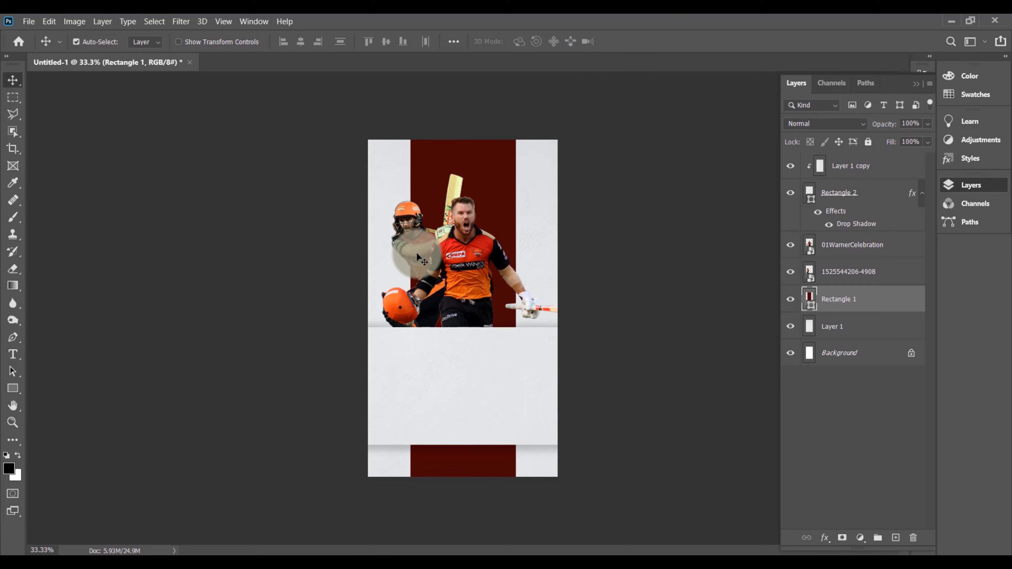
Place the cut-out VRP3257 player above the dark red rectangle, enlarge it and position it behind the central player's right side.
click(371, 553)
drag(669, 115, 506, 287)
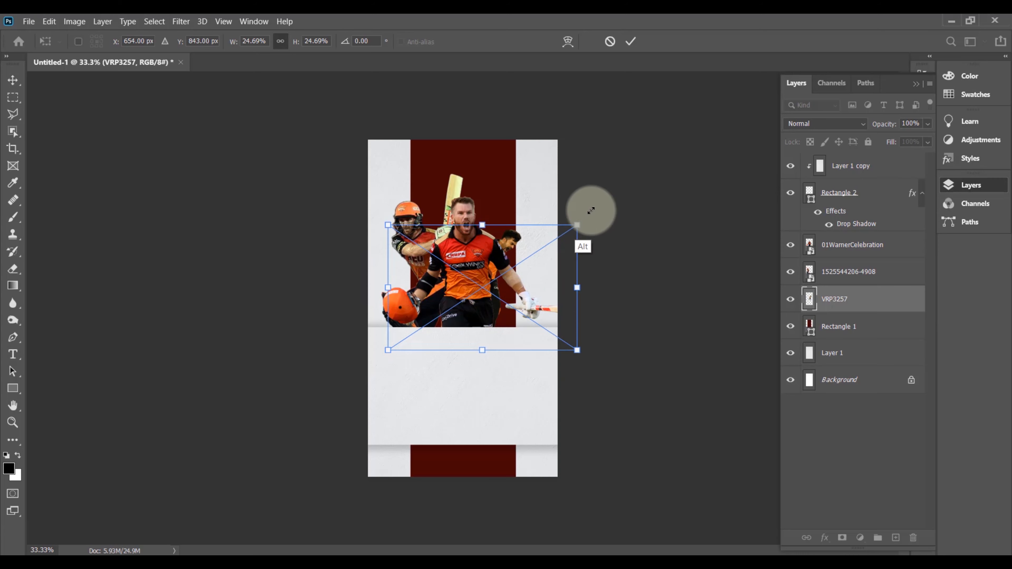
drag(591, 210, 622, 192)
mouse_move(548, 225)
mouse_down()
mouse_move(555, 233)
mouse_move(530, 235)
mouse_up()
click(631, 41)
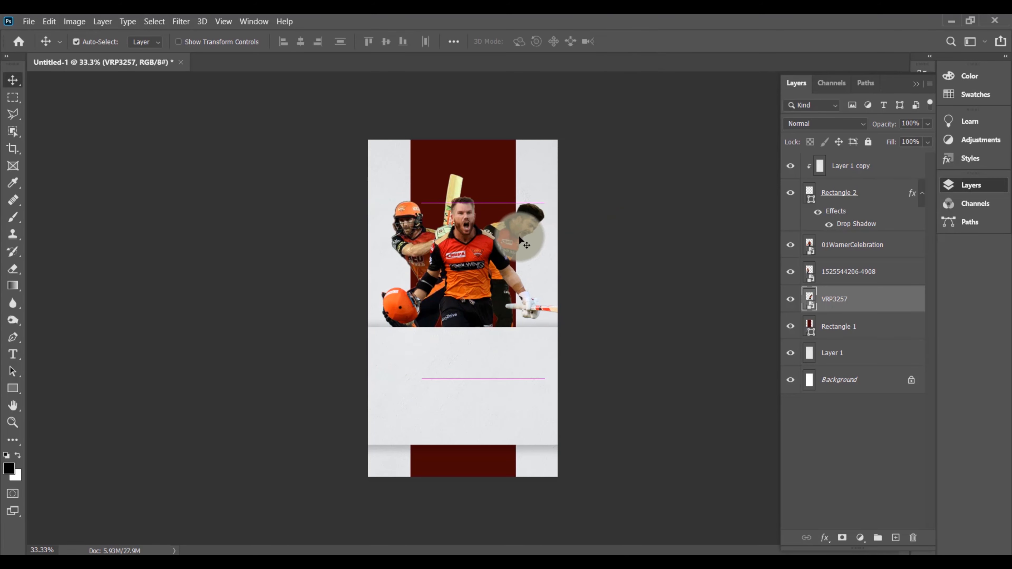
Add an empty layer directly beneath the 01WarnerCelebration layer and prepare a black brush with 65% flow.
key(ctrl)
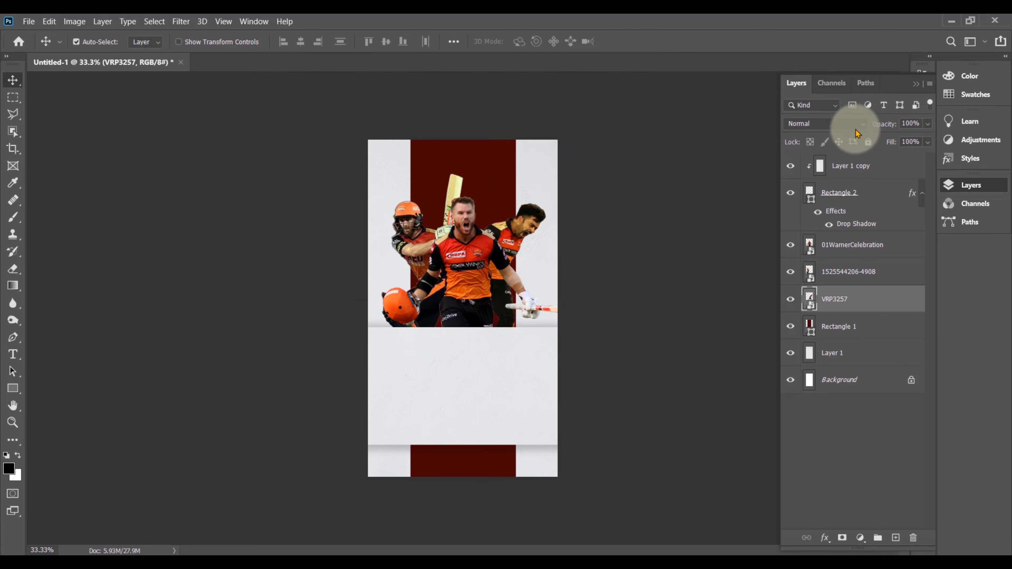
ctrl+click(895, 538)
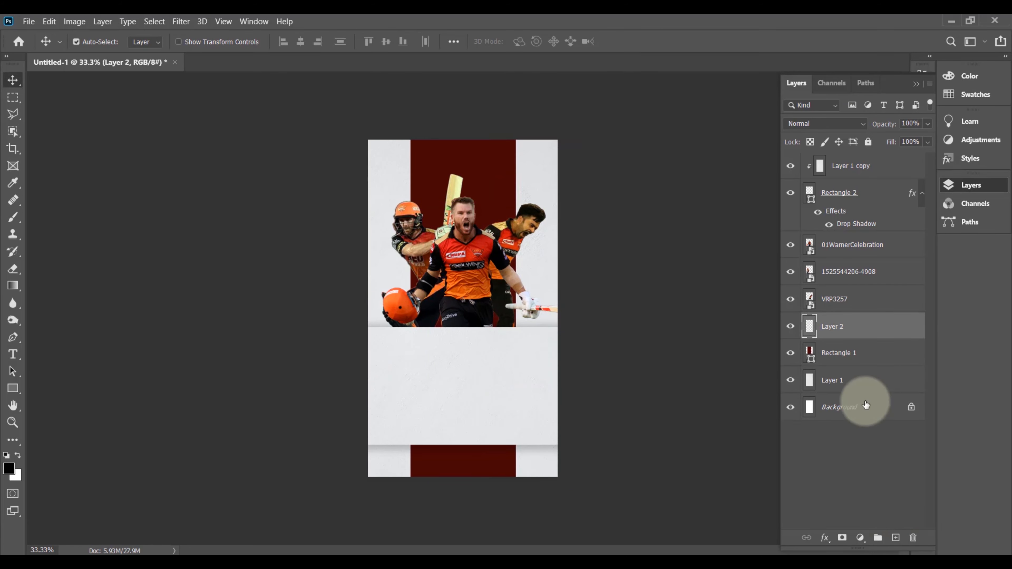
drag(858, 332, 853, 259)
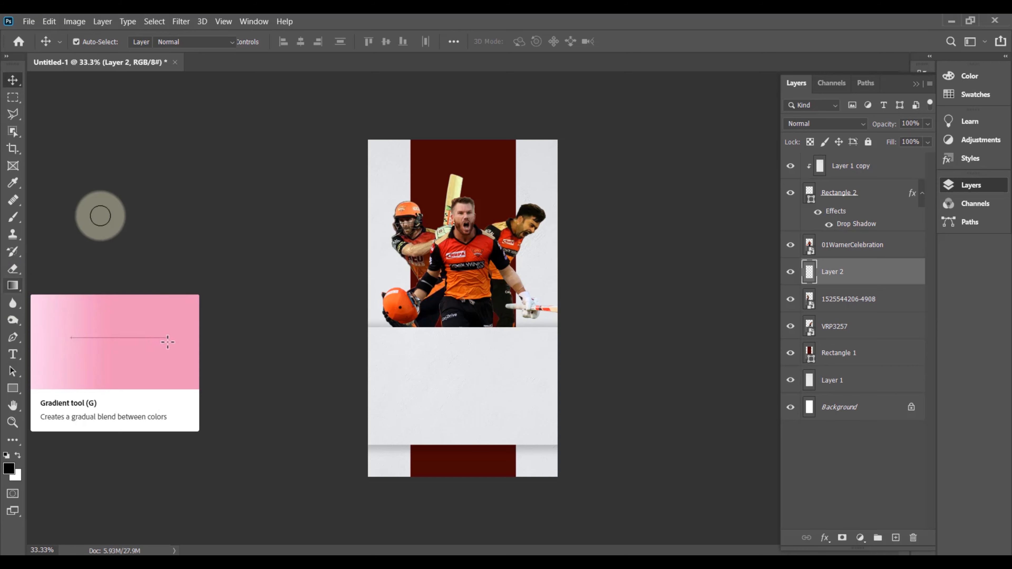
click(16, 223)
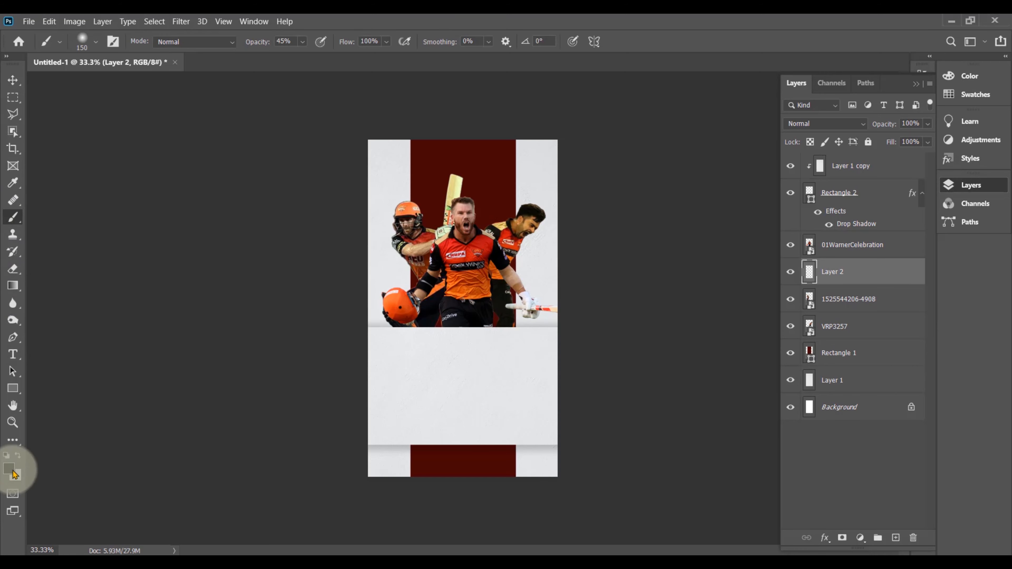
click(8, 469)
click(846, 78)
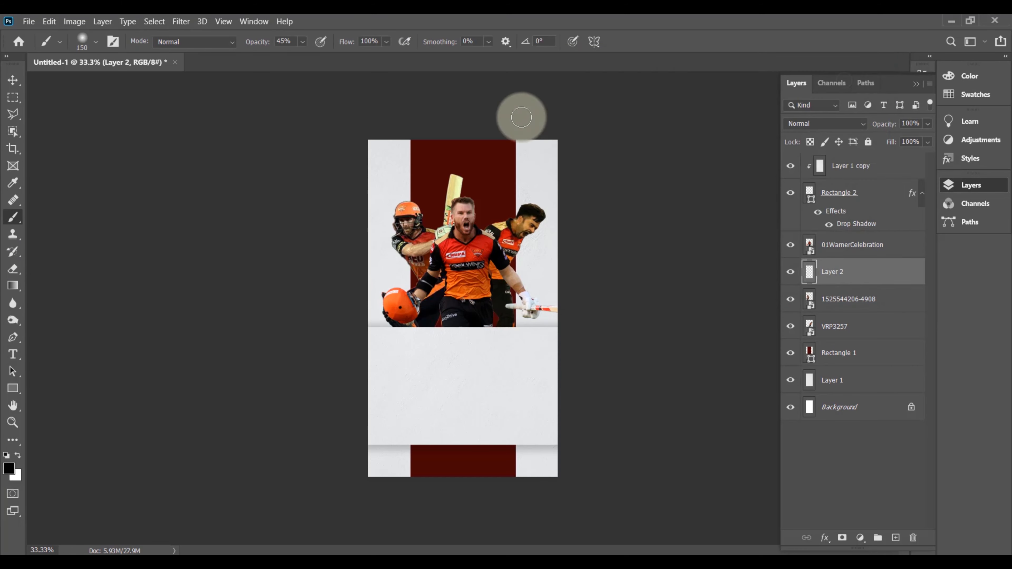
drag(322, 48, 335, 54)
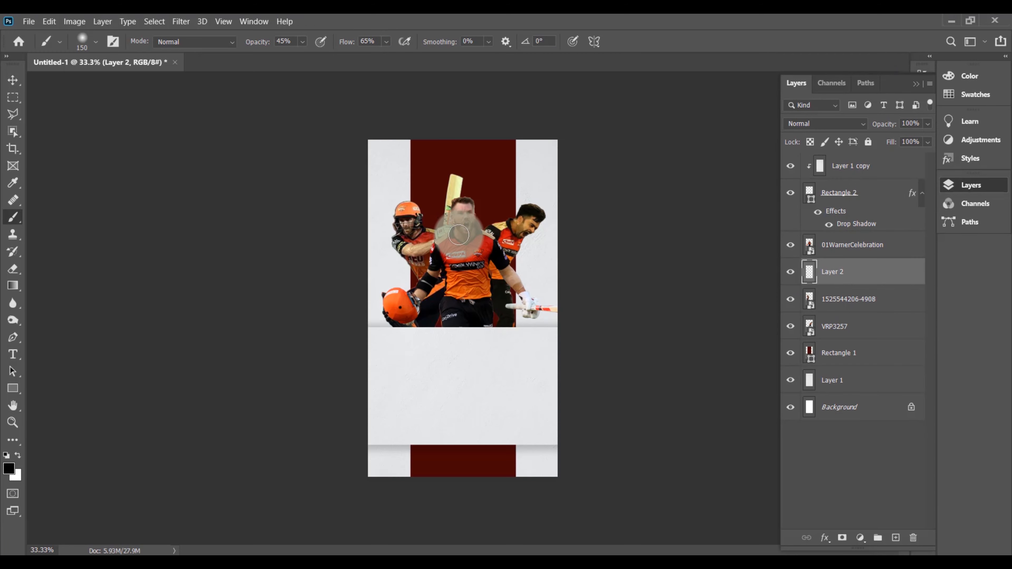
Try a black shadow stroke beside the central player's legs, and load the dark red vertical rectangle's outline as a selection.
scroll(458, 234, up, 3)
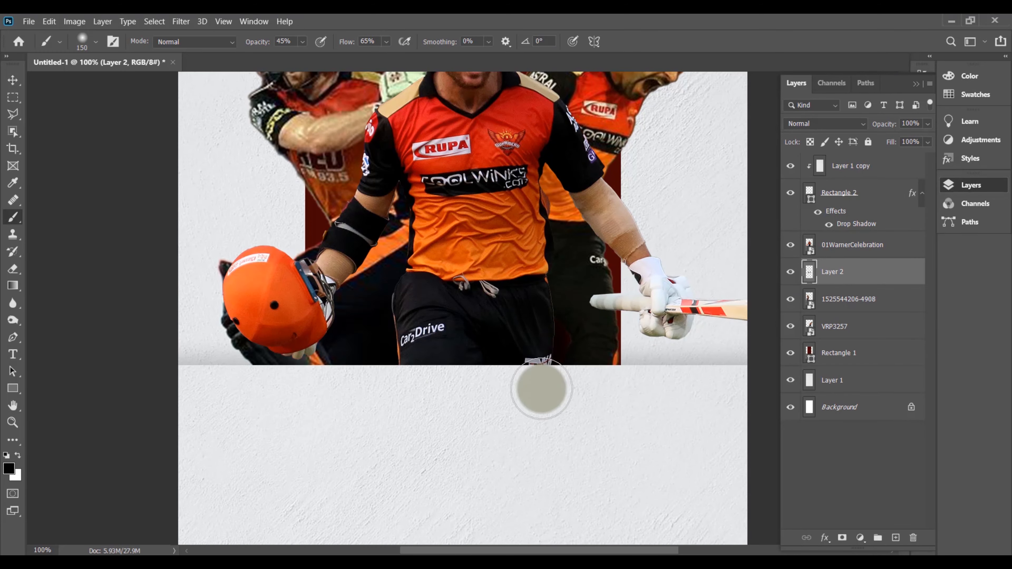
mouse_move(541, 389)
mouse_down()
mouse_move(530, 332)
mouse_move(568, 394)
mouse_move(621, 332)
mouse_move(583, 380)
mouse_up()
ctrl+click(830, 187)
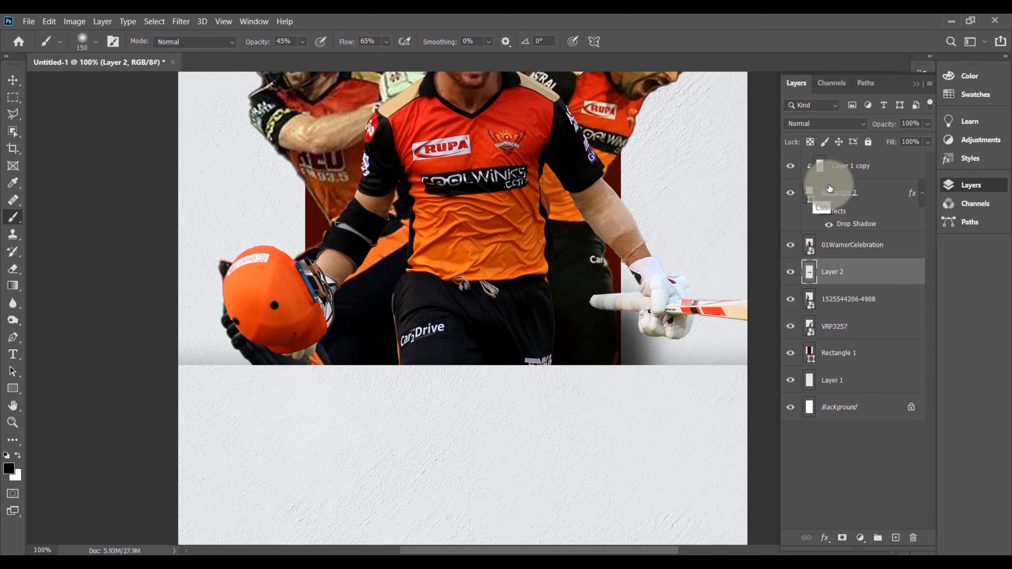
ctrl+click(813, 311)
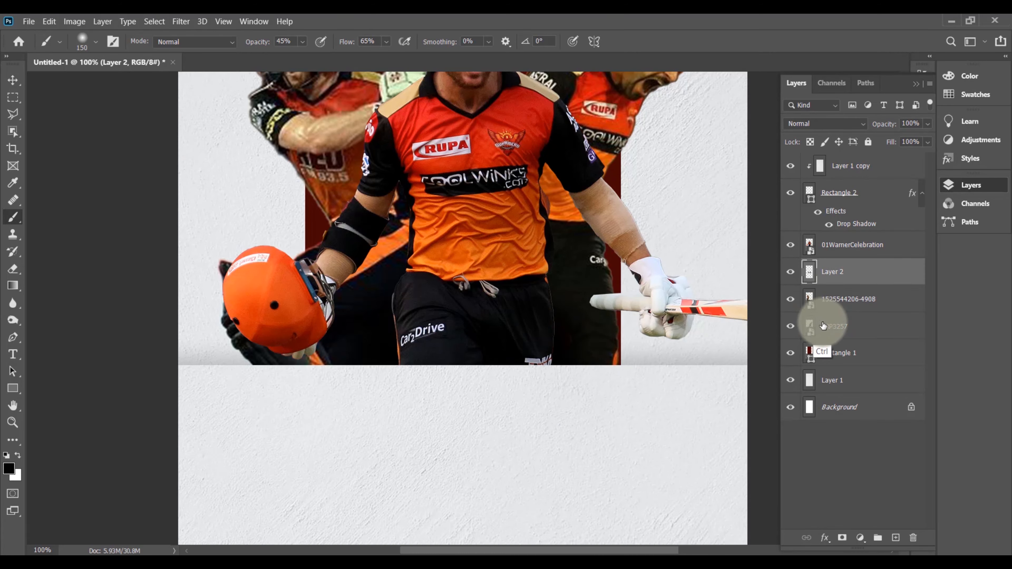
ctrl+click(809, 357)
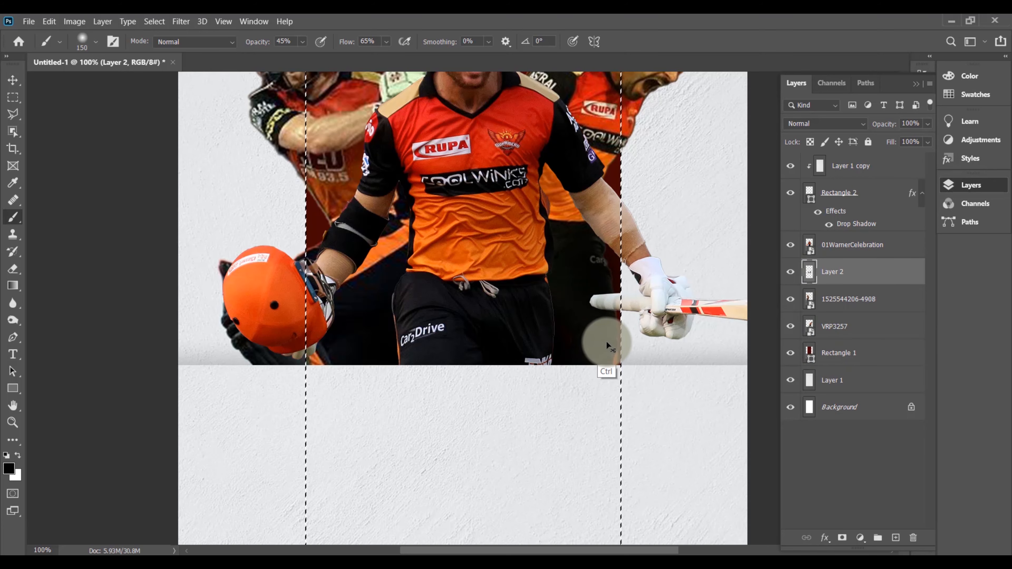
Try painting a black shadow beside the central player's bat arm with the brush at 100% opacity and 100% flow.
key(p)
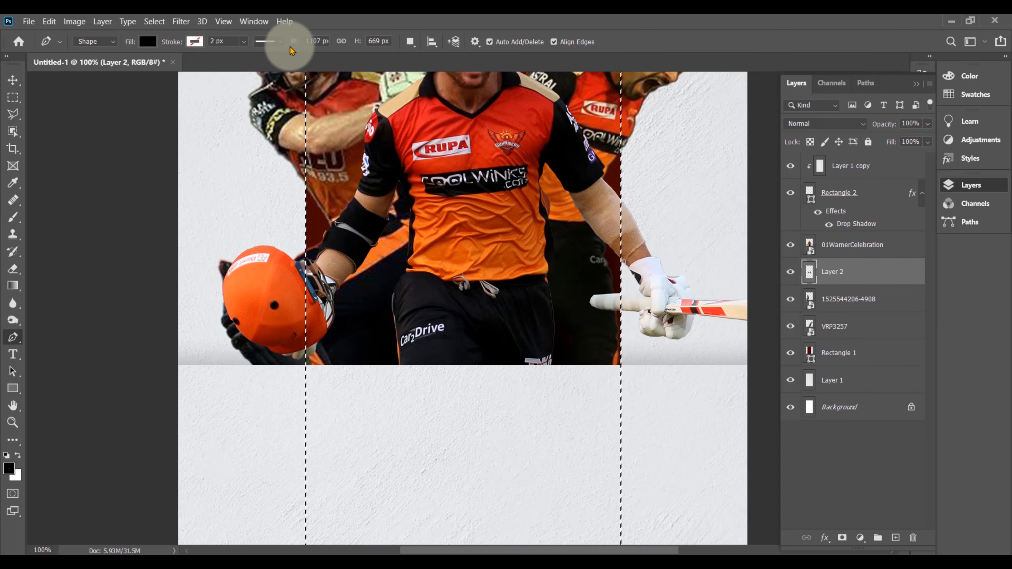
key(b)
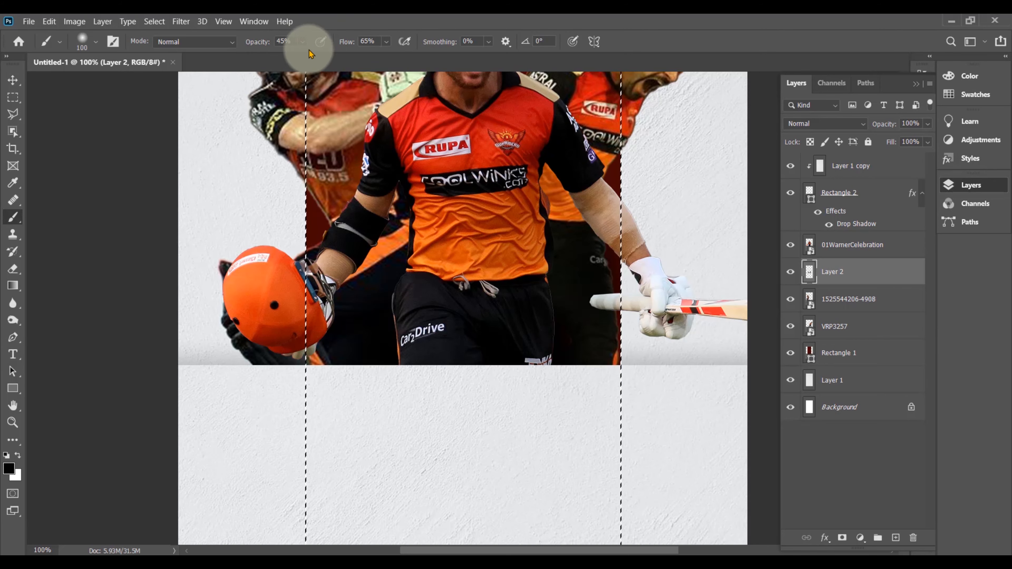
drag(346, 46, 518, 48)
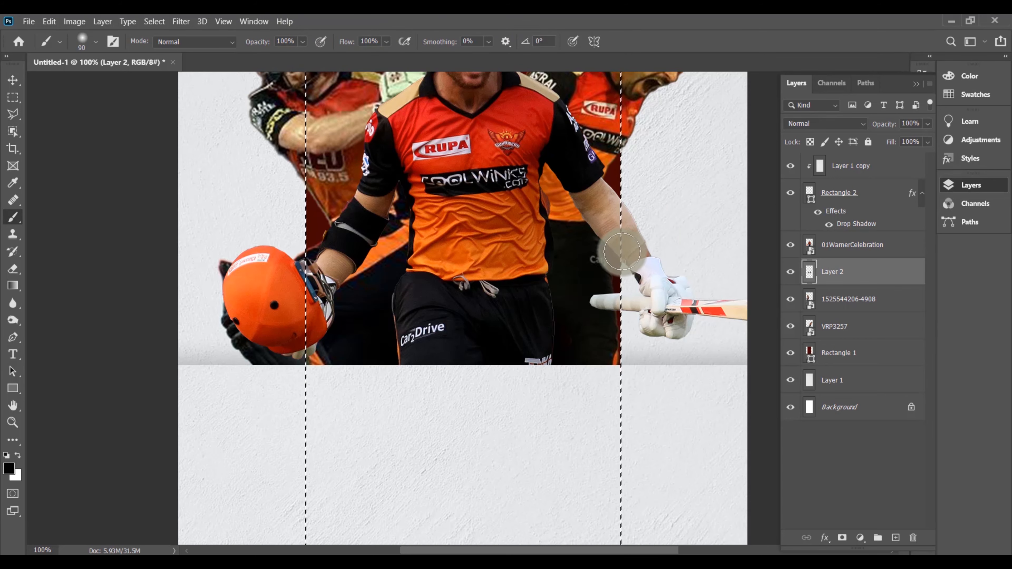
mouse_move(623, 247)
mouse_down()
mouse_move(639, 282)
mouse_move(633, 326)
mouse_up()
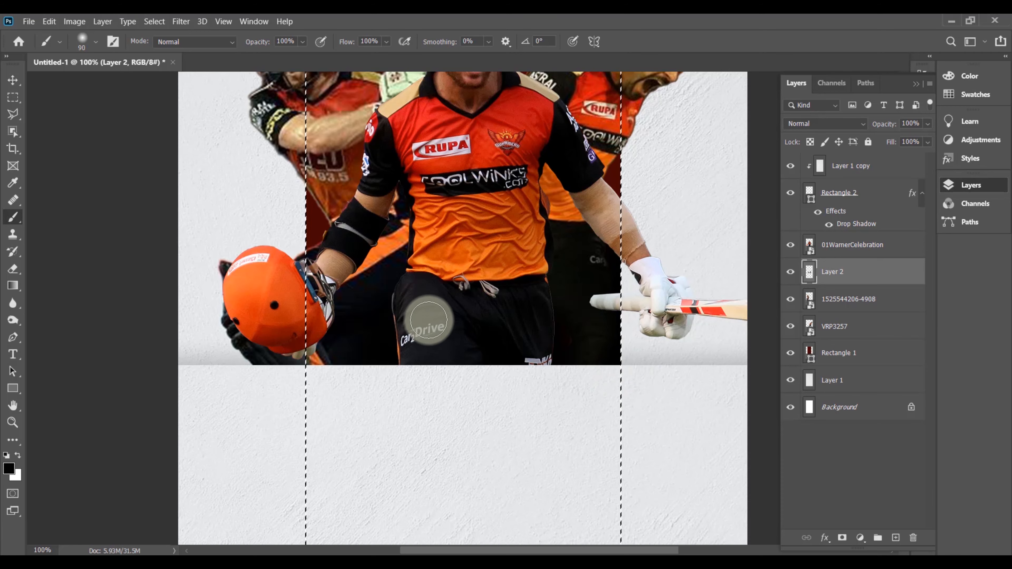
Set the brush to 48% opacity and 46% flow, and paint soft black shading around the central player's head and shoulders.
mouse_move(407, 309)
mouse_down()
mouse_move(414, 358)
mouse_move(388, 470)
mouse_up()
drag(260, 44, 226, 48)
drag(319, 45, 314, 45)
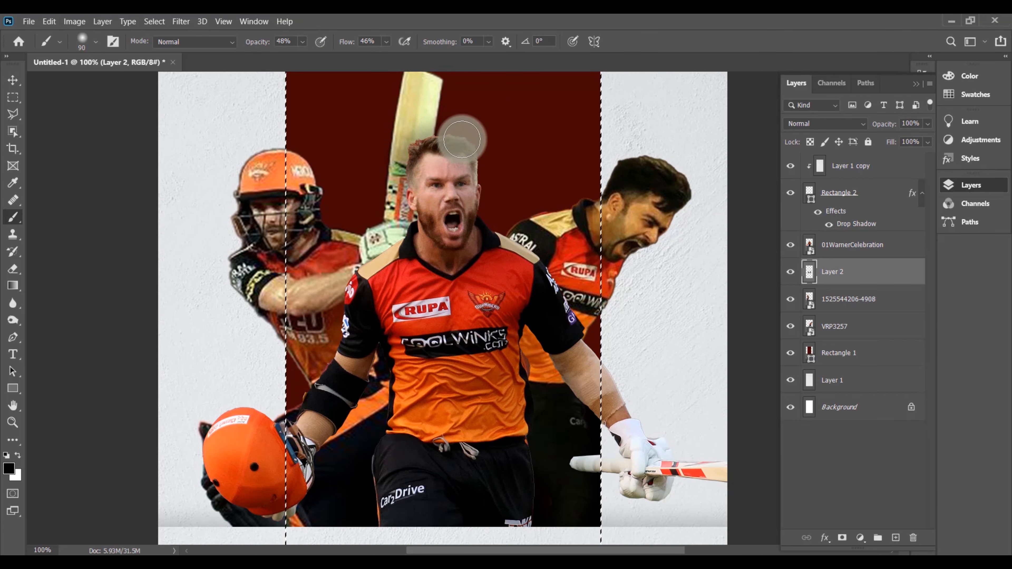
mouse_move(462, 140)
mouse_down()
mouse_move(480, 154)
mouse_move(474, 218)
mouse_move(484, 235)
mouse_move(536, 227)
mouse_up()
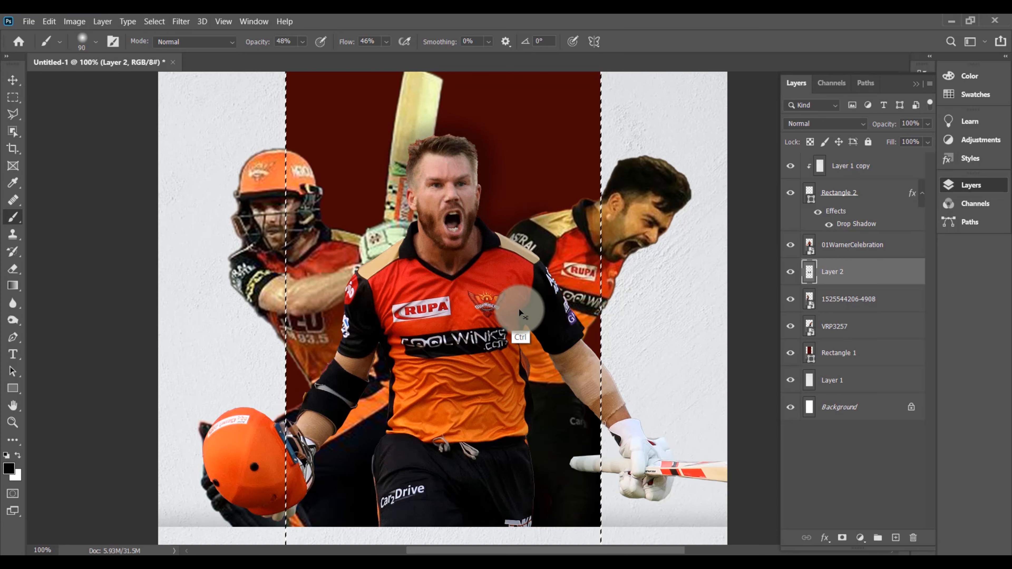
mouse_move(419, 162)
mouse_down()
mouse_move(451, 140)
mouse_move(506, 233)
mouse_up()
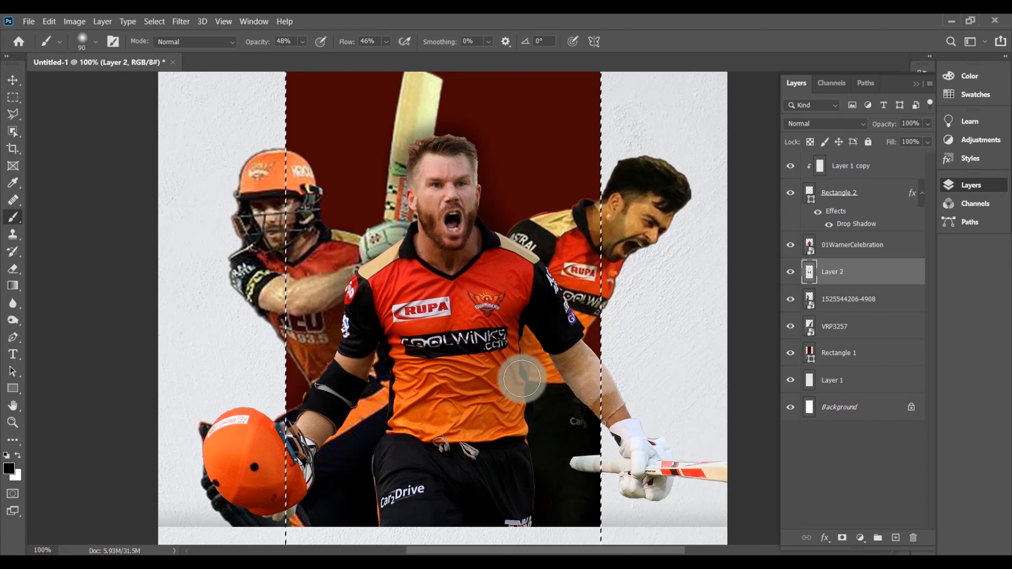
Add an empty layer directly above Rectangle 1, paint soft black shadows around the two side players within the red band, and deselect.
click(841, 353)
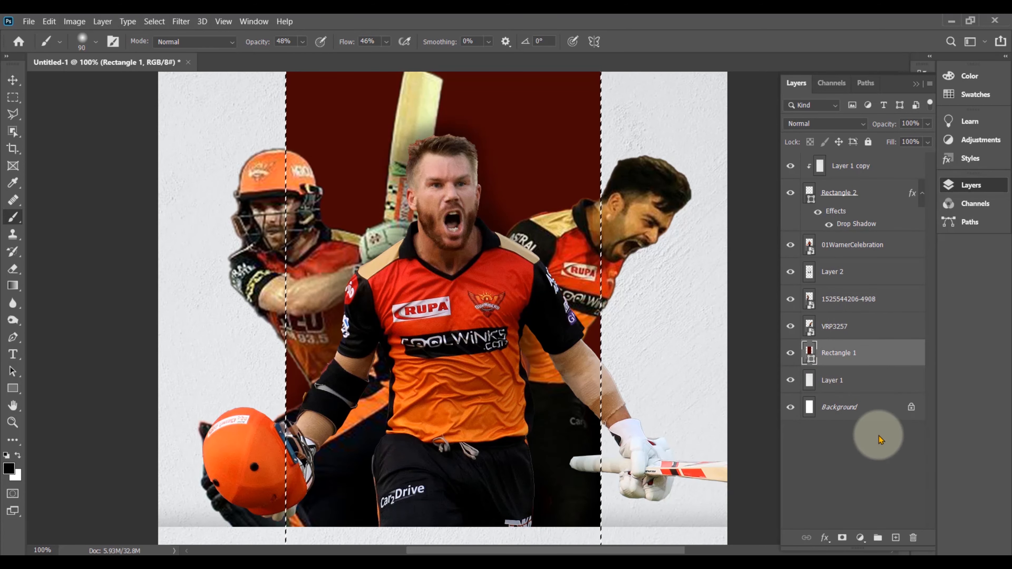
click(896, 538)
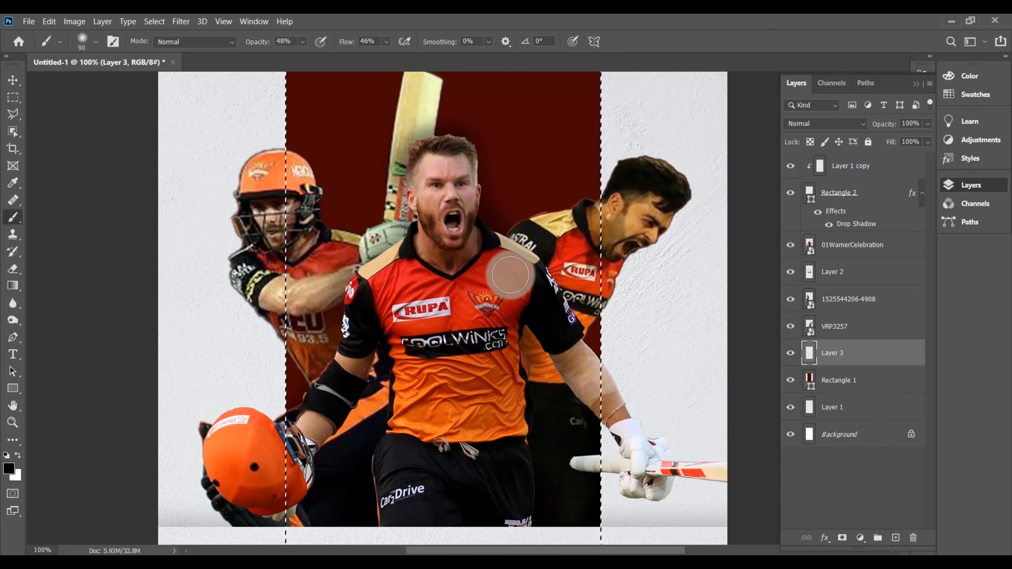
click(336, 227)
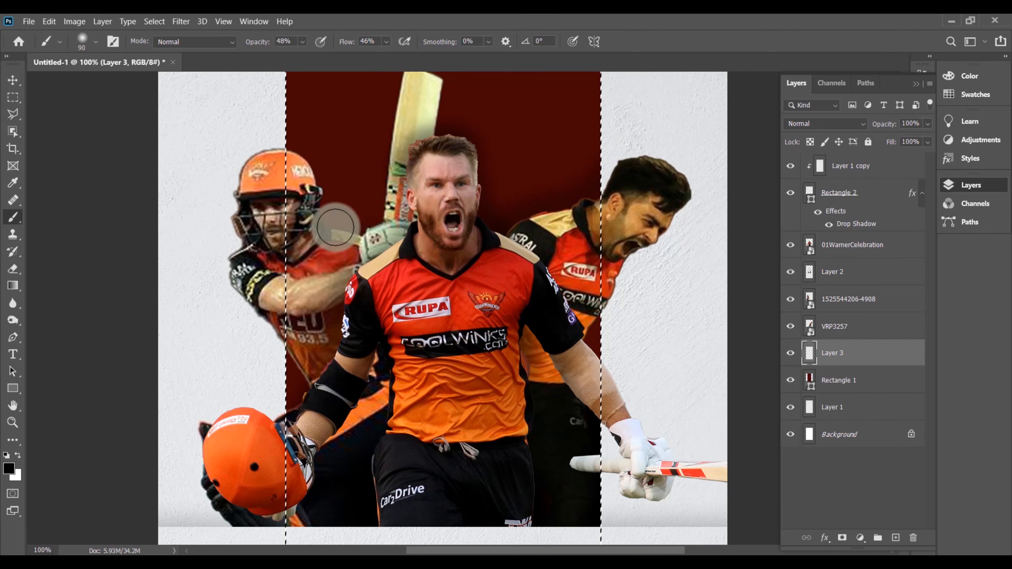
click(307, 400)
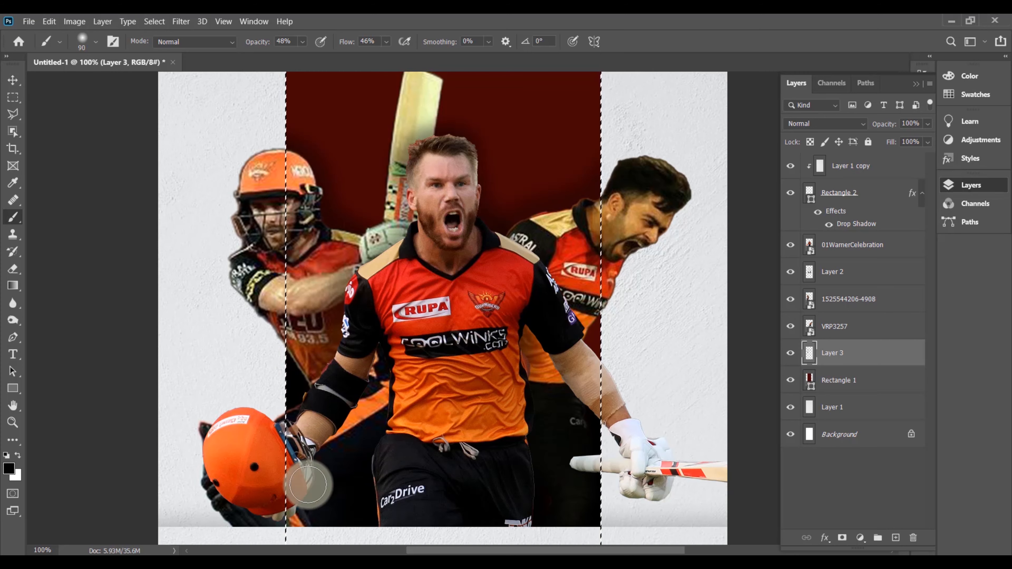
click(587, 328)
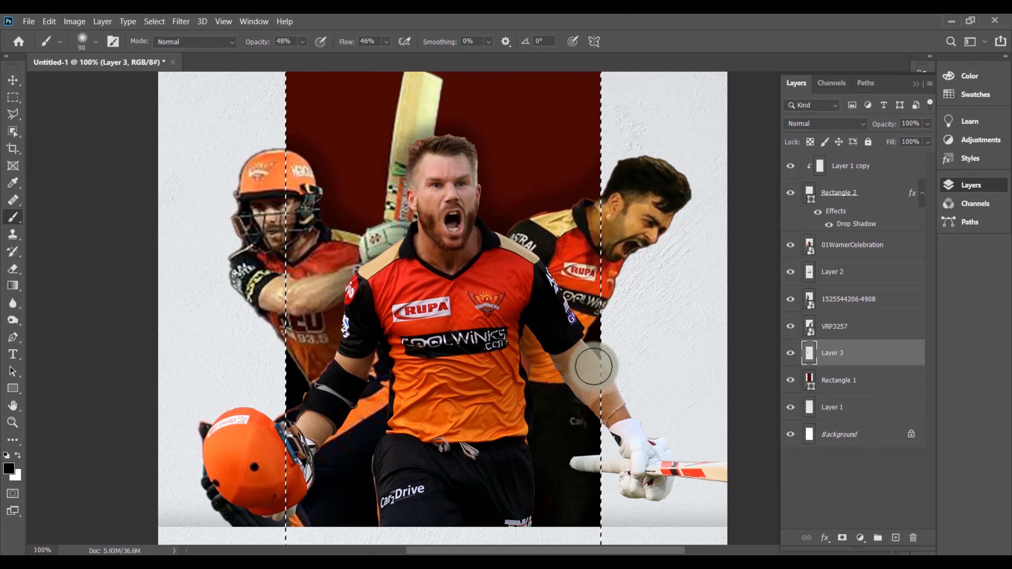
key(ctrl+0)
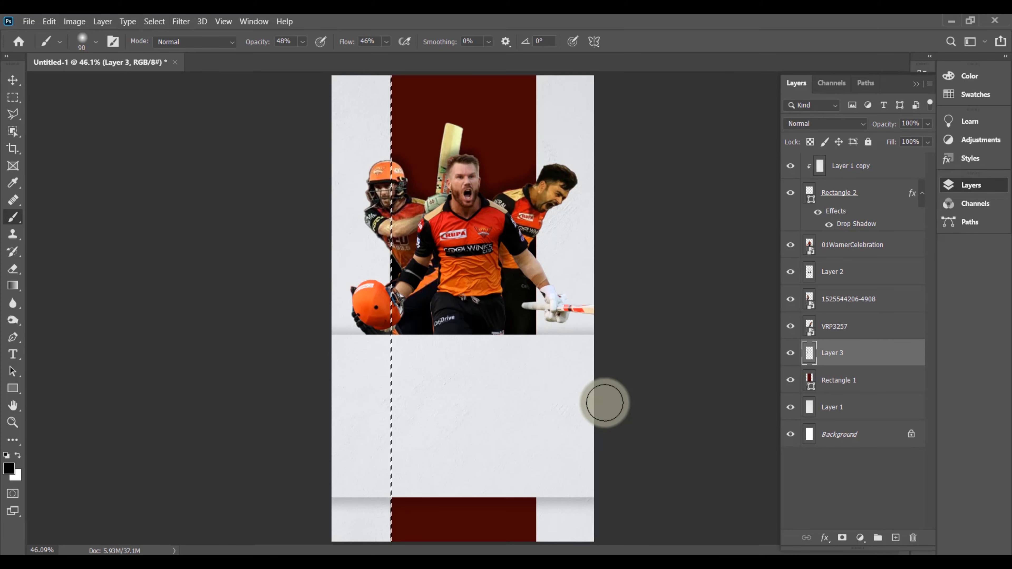
key(ctrl+d)
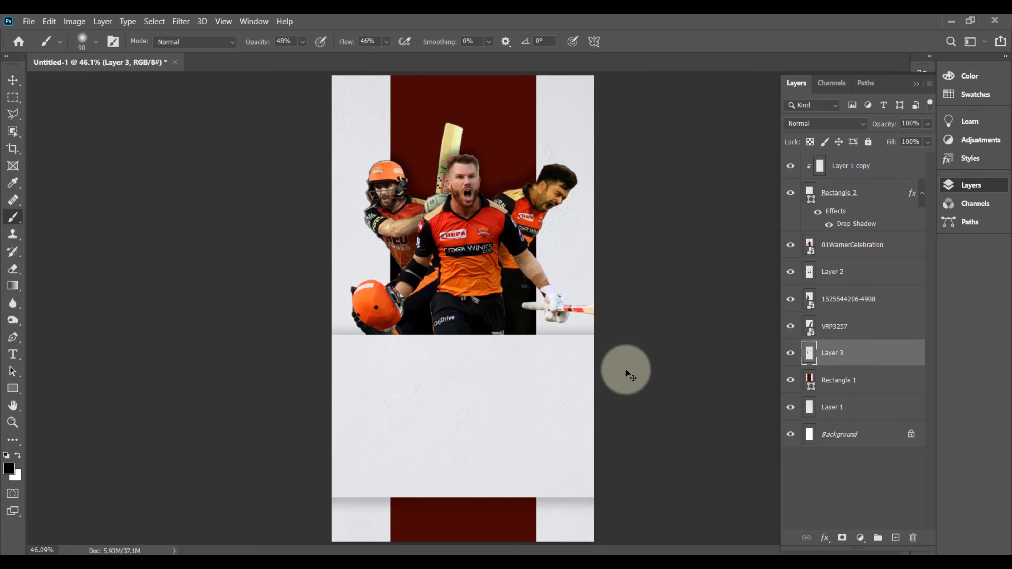
Draw a thin black rectangle about 1113 by 34 px across the upper edge of the white panel, above the Layer 1 copy layer.
key(v)
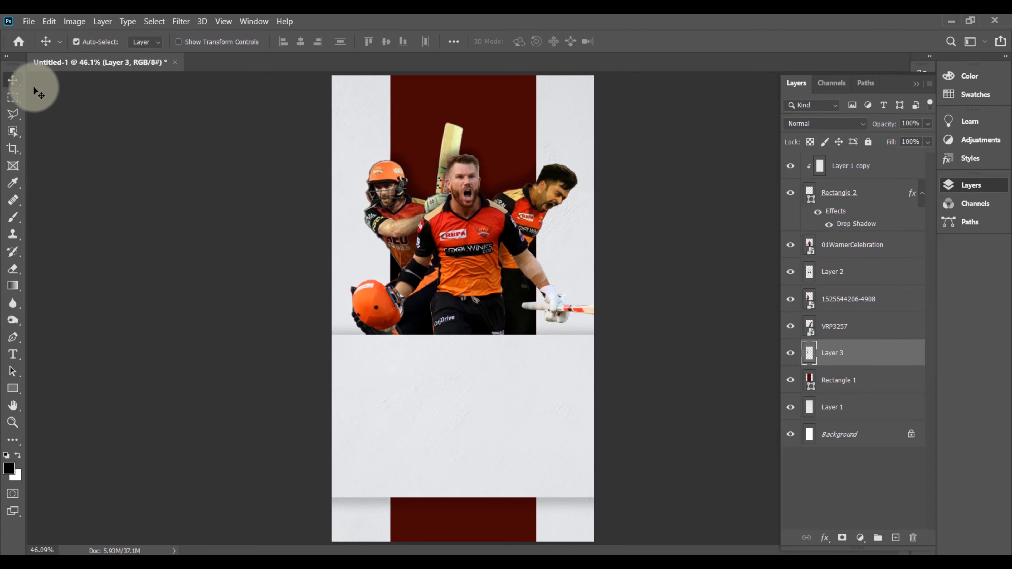
drag(520, 407, 508, 372)
click(853, 199)
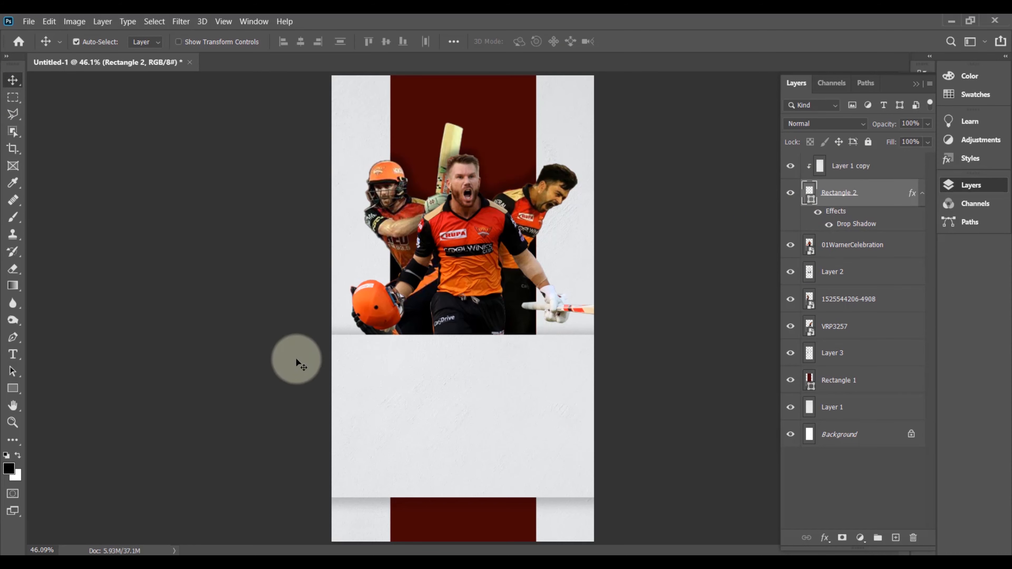
click(12, 388)
click(854, 166)
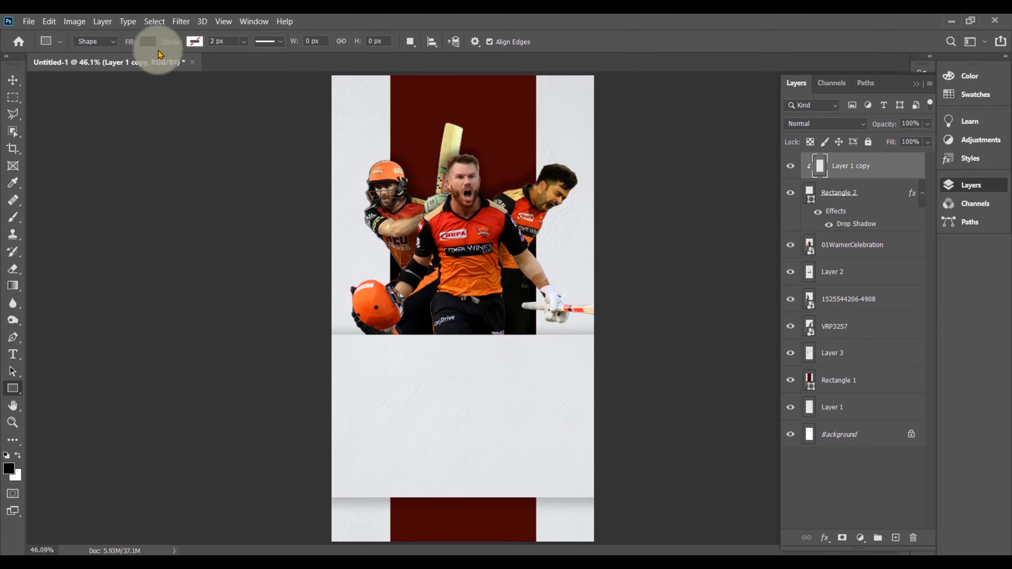
drag(326, 336, 596, 344)
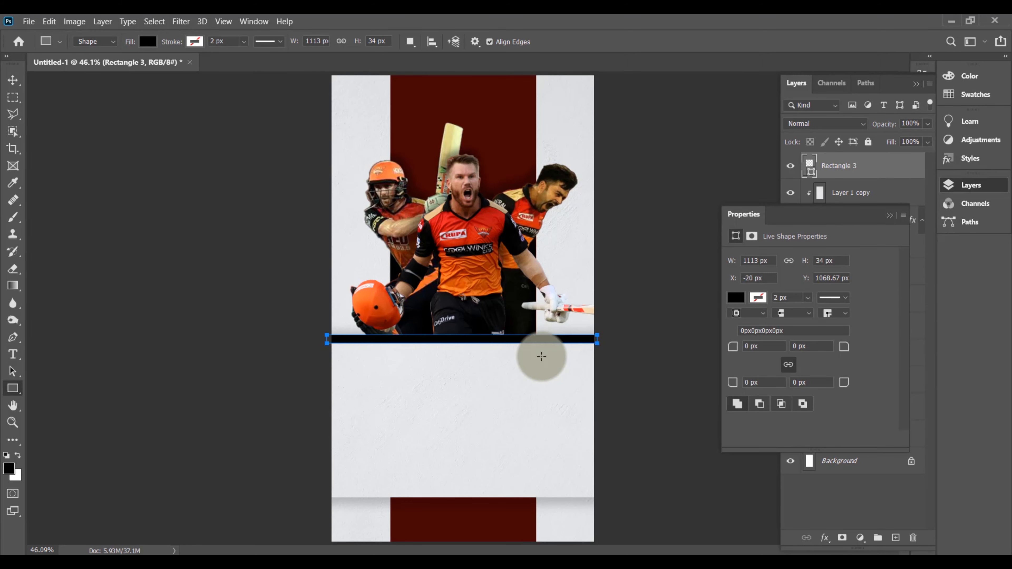
Change the thin strip's fill to the dark red of the vertical band.
click(149, 41)
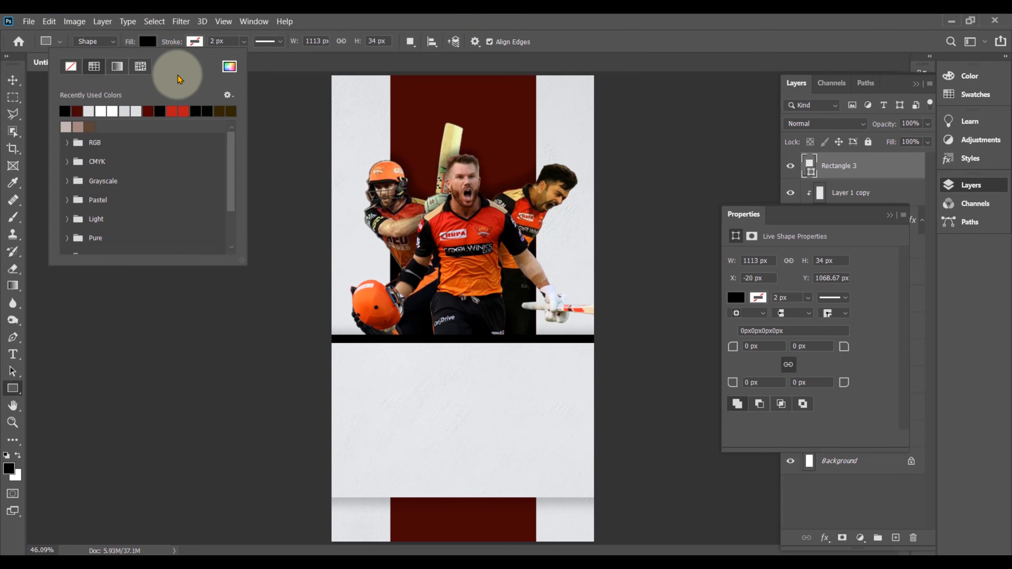
click(229, 66)
click(418, 106)
click(881, 95)
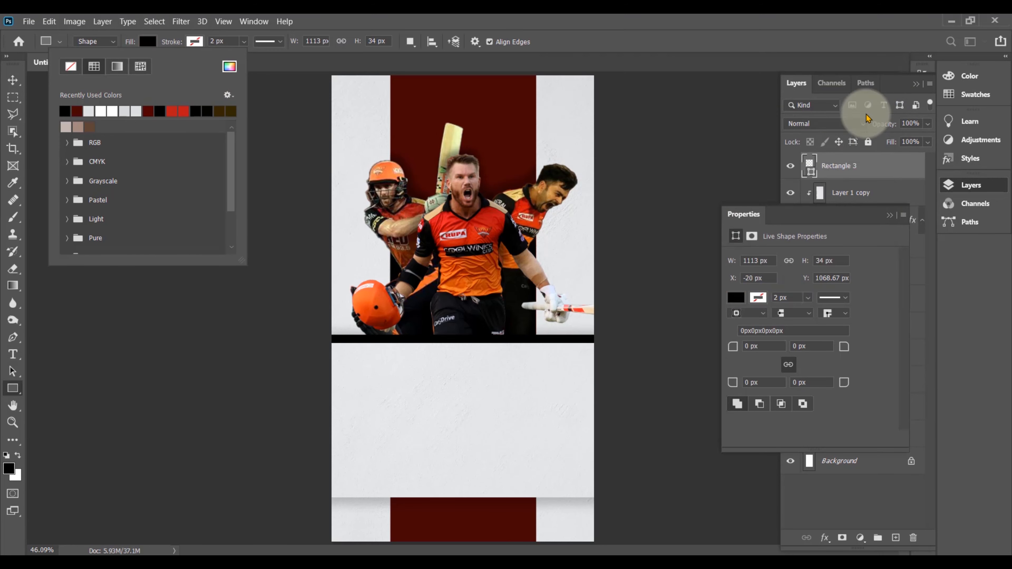
click(13, 80)
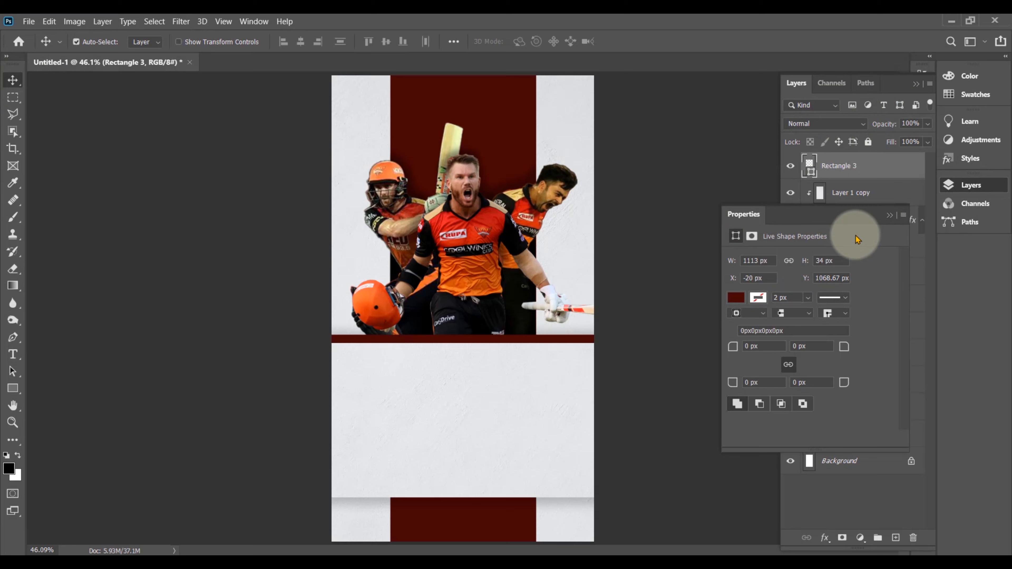
click(889, 216)
Add a layer mask to Rectangle 3 and choose the black-to-transparent gradient from the Basics presets.
click(842, 539)
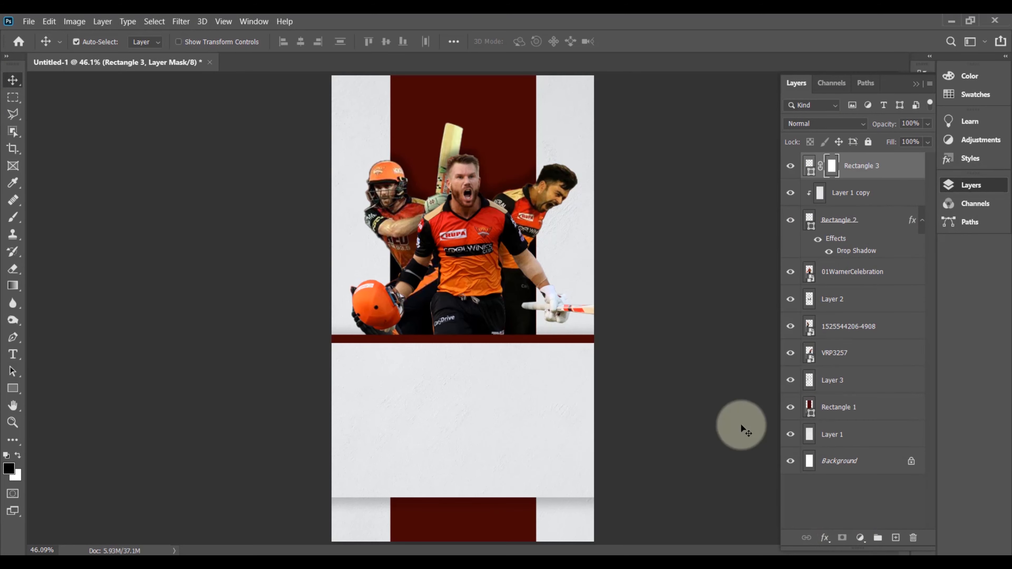
click(13, 285)
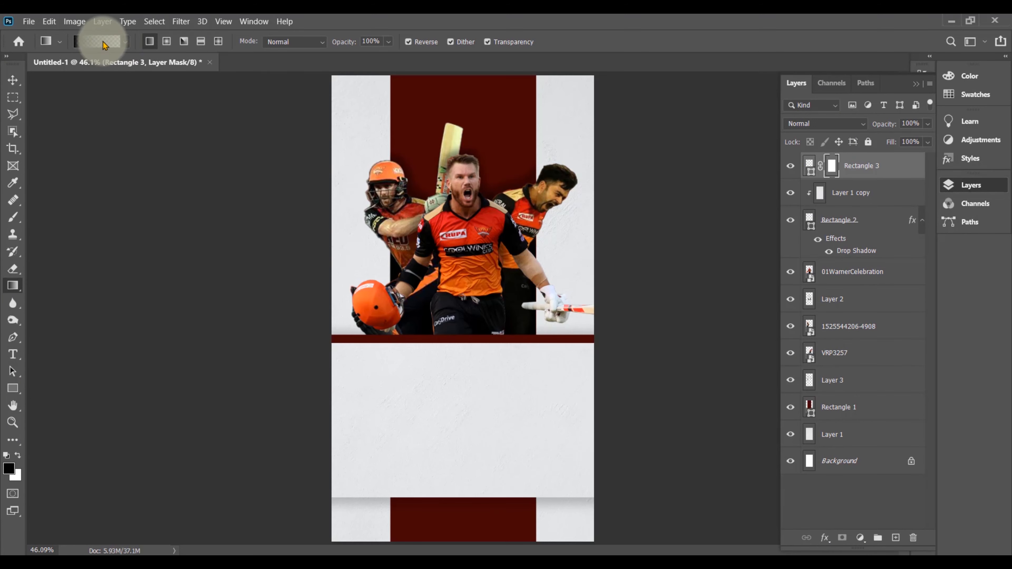
click(103, 43)
click(827, 293)
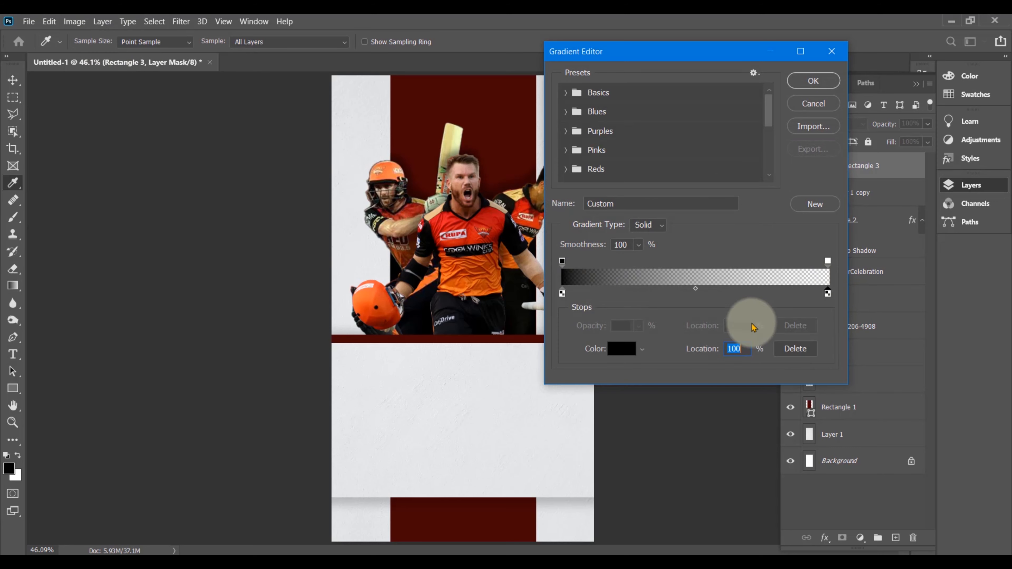
click(566, 93)
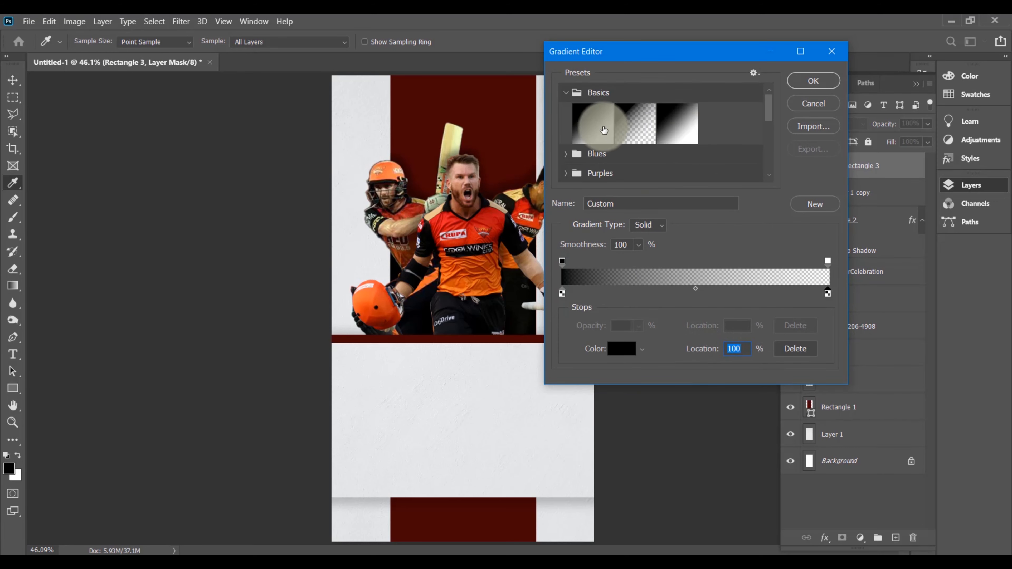
click(632, 124)
click(813, 81)
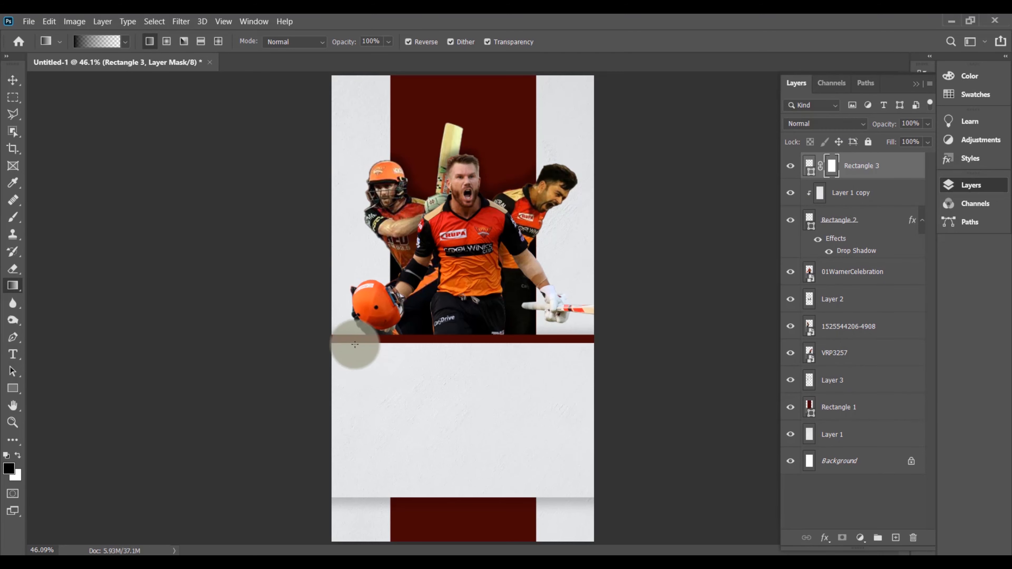
Apply linear gradients on the strip's mask so both of its ends fade out, and decline the Sticky Keys prompt.
drag(311, 342, 416, 340)
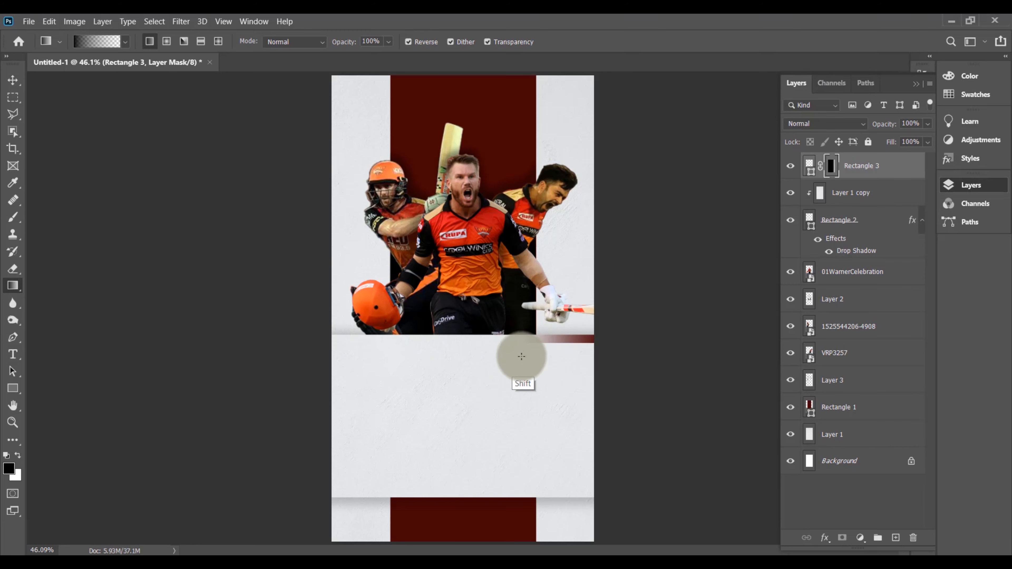
drag(478, 348, 632, 344)
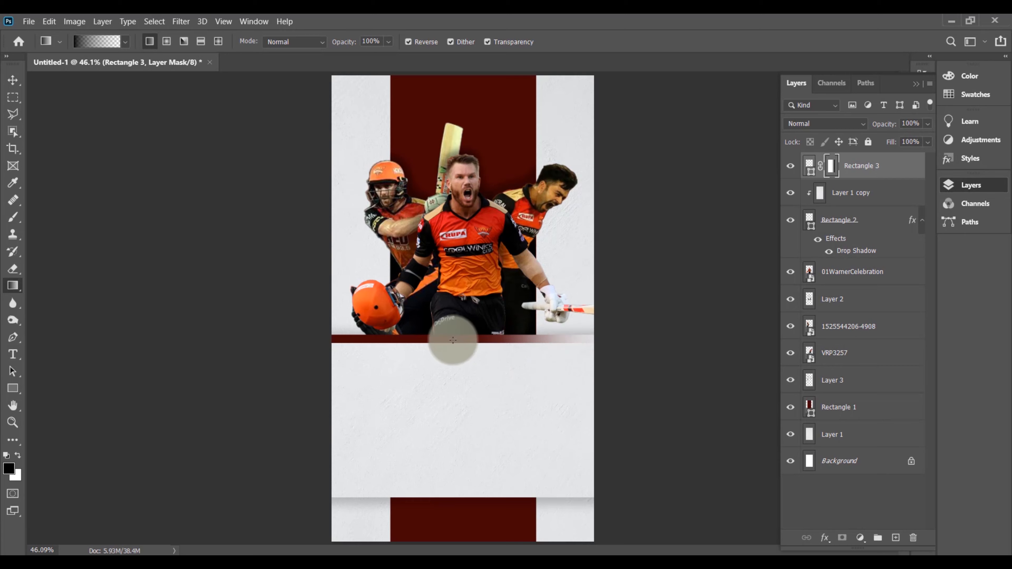
key(shift)
key(shift)
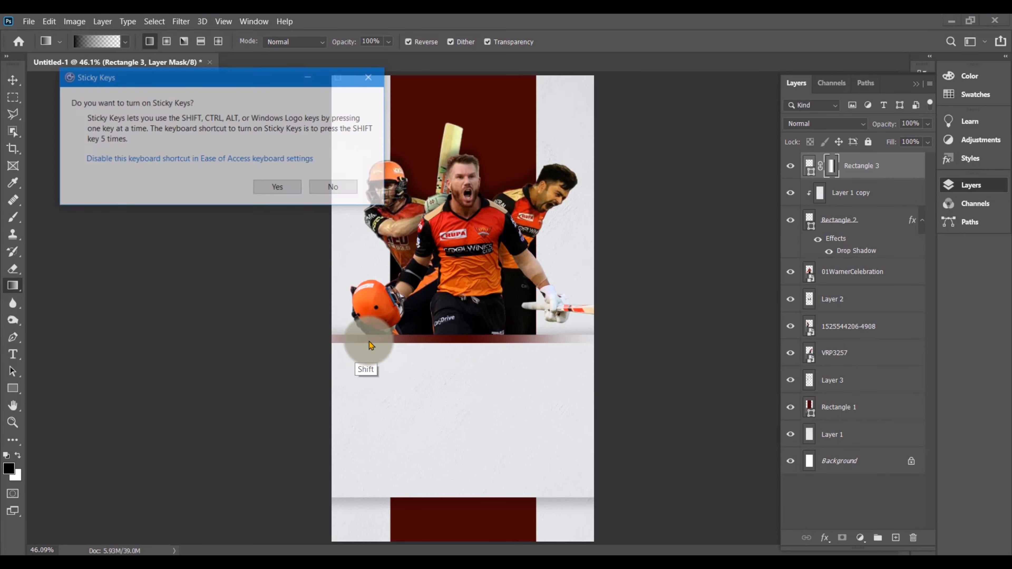
click(344, 191)
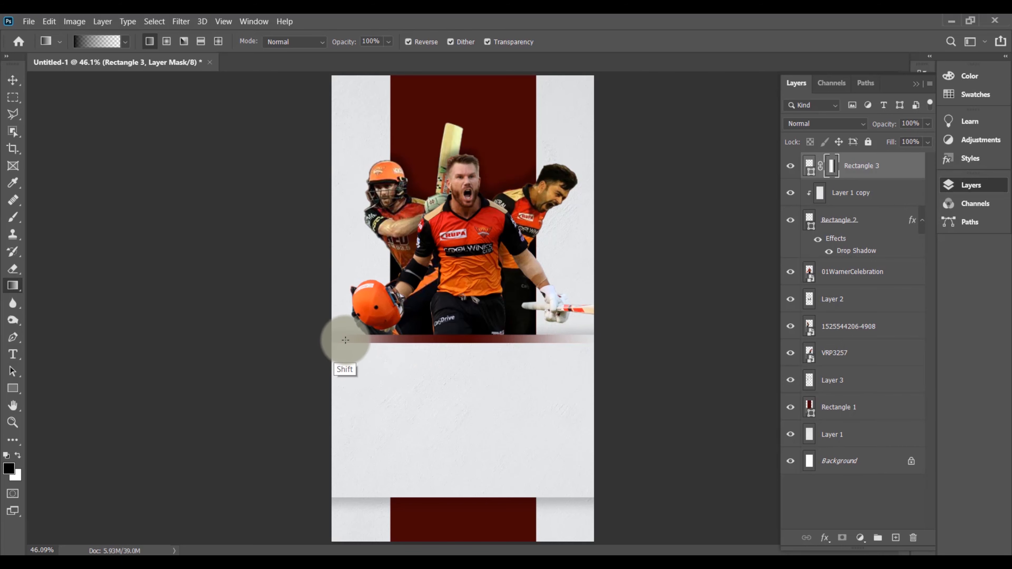
Duplicate the faded red strip and move the copy down to the lower edge of the white panel.
click(891, 174)
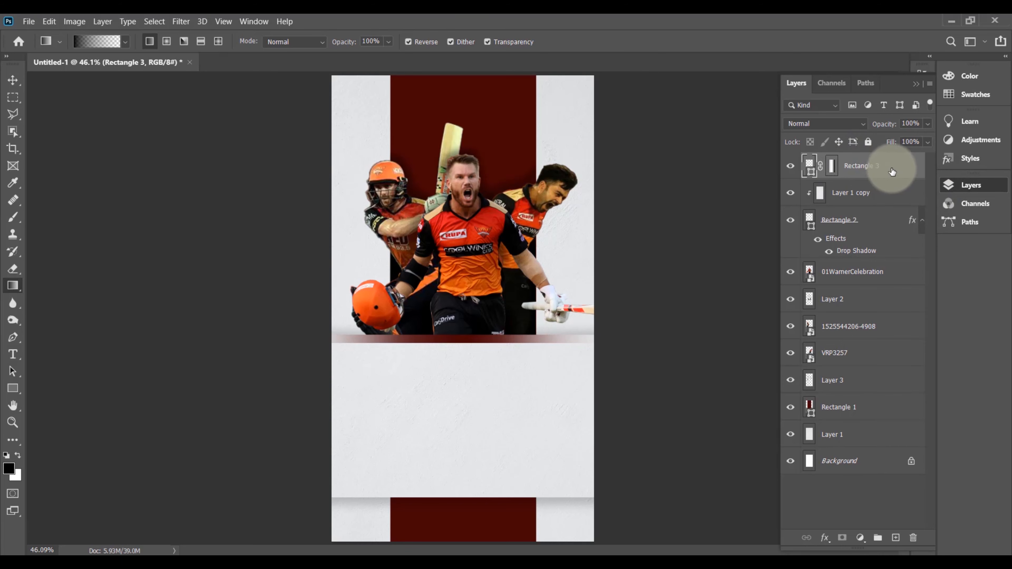
drag(886, 172, 896, 537)
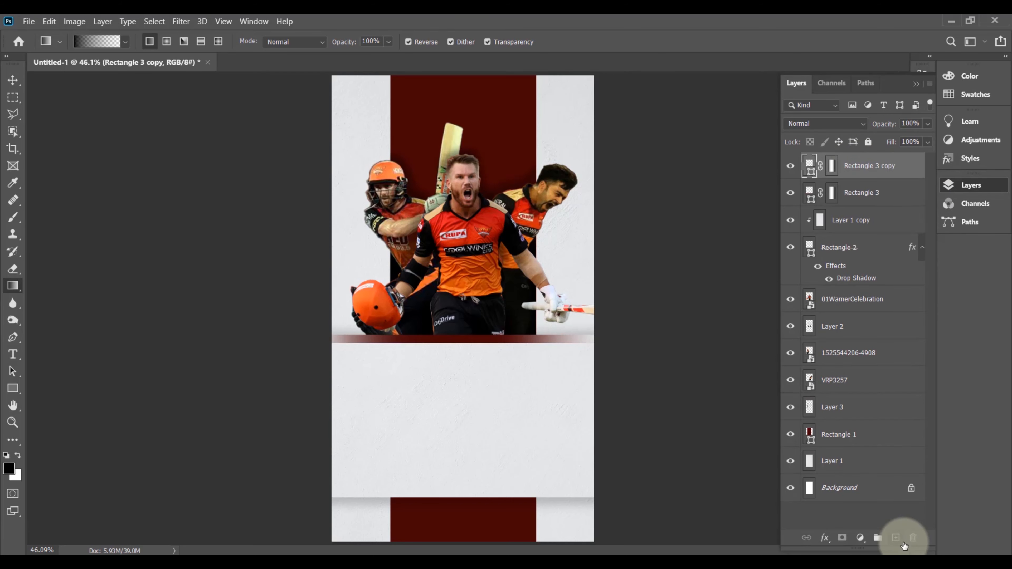
key(ctrl+t)
drag(487, 339, 478, 495)
click(652, 41)
key(g)
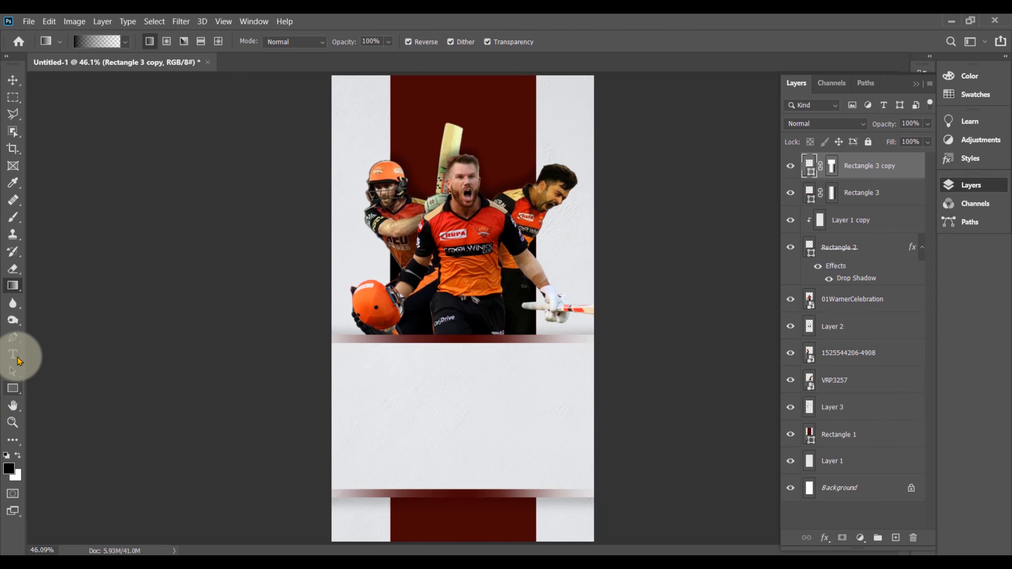
Add the text "SRH" on the white panel in dark red Helvetica LT Std Extra Compressed at 26.13 pt.
click(15, 360)
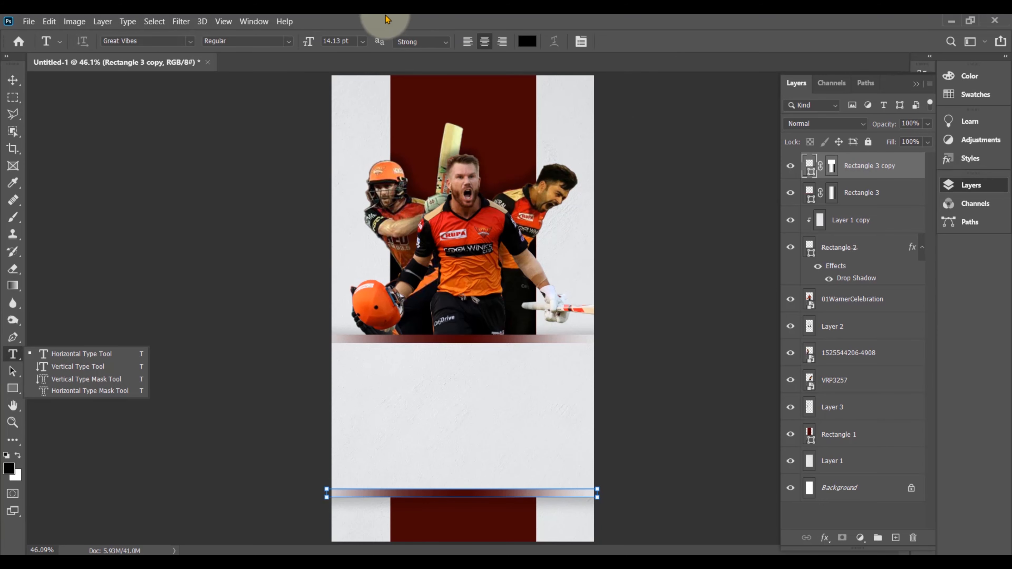
click(372, 19)
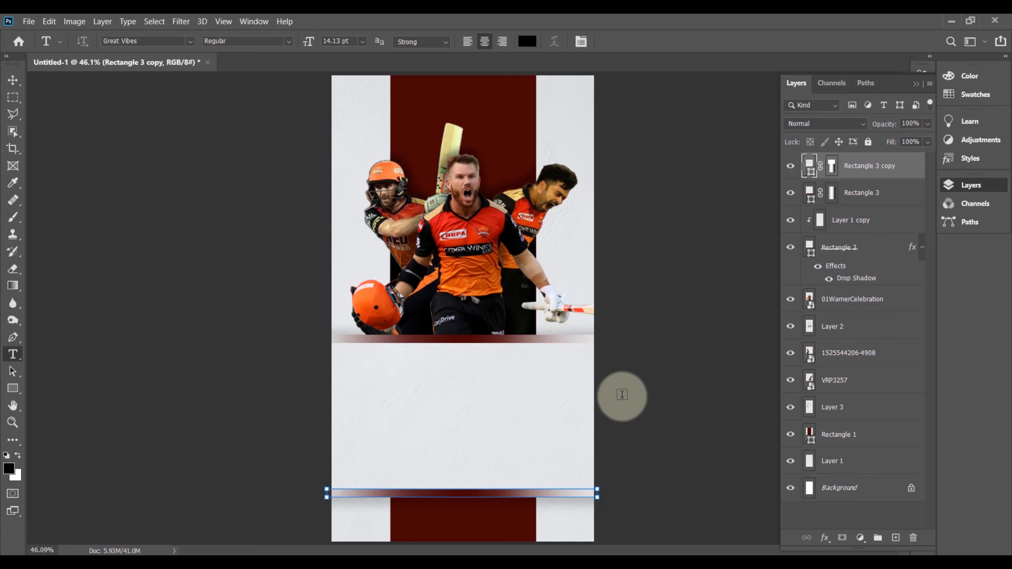
key(alt+shift+bracketleft)
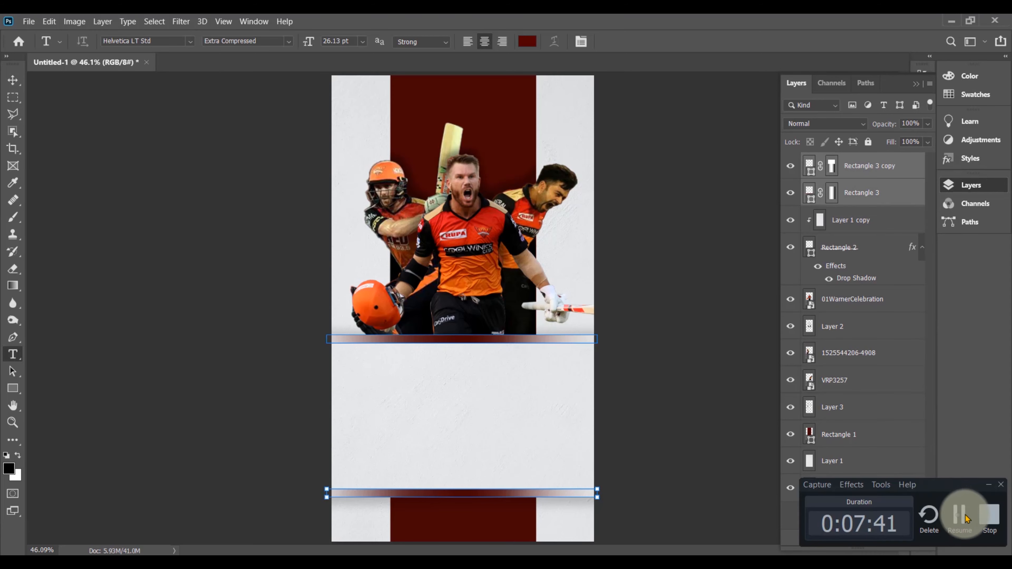
click(895, 538)
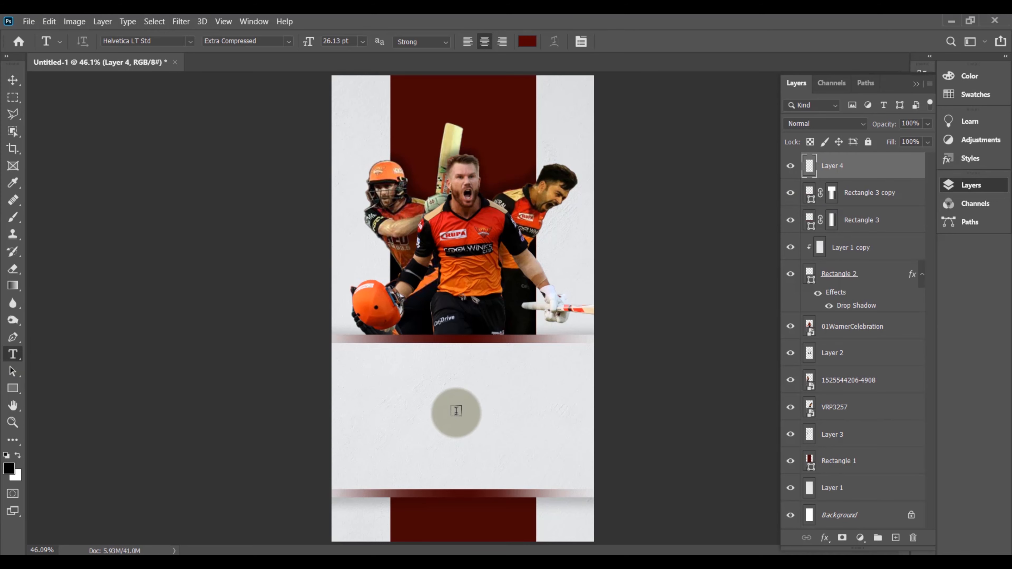
click(456, 416)
text(SRH)
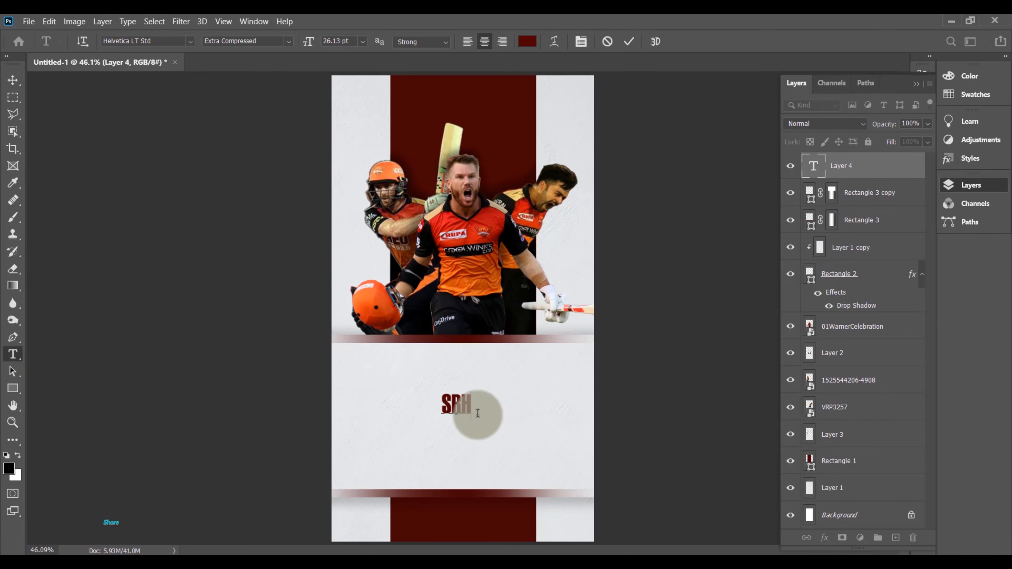
click(629, 42)
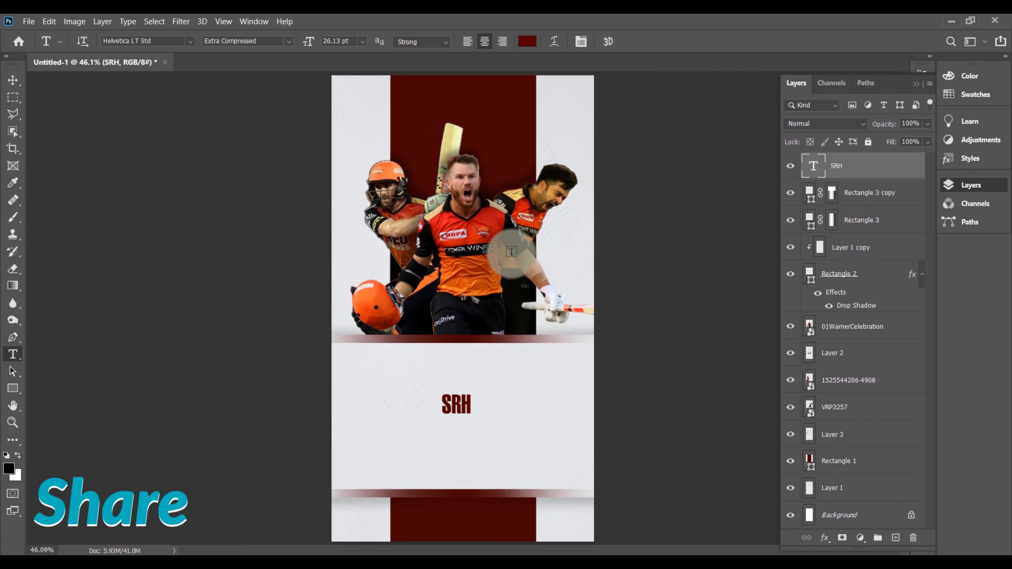
Set the SRH text colour to 470404, then enlarge the text to about 96 pt and place it on the white panel's left half.
click(529, 41)
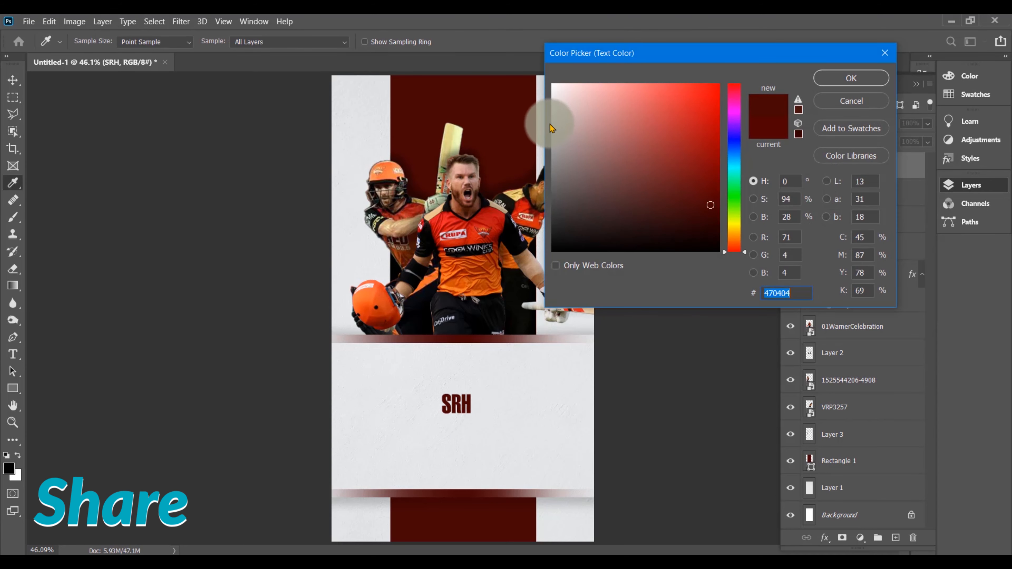
click(848, 78)
key(ctrl+t)
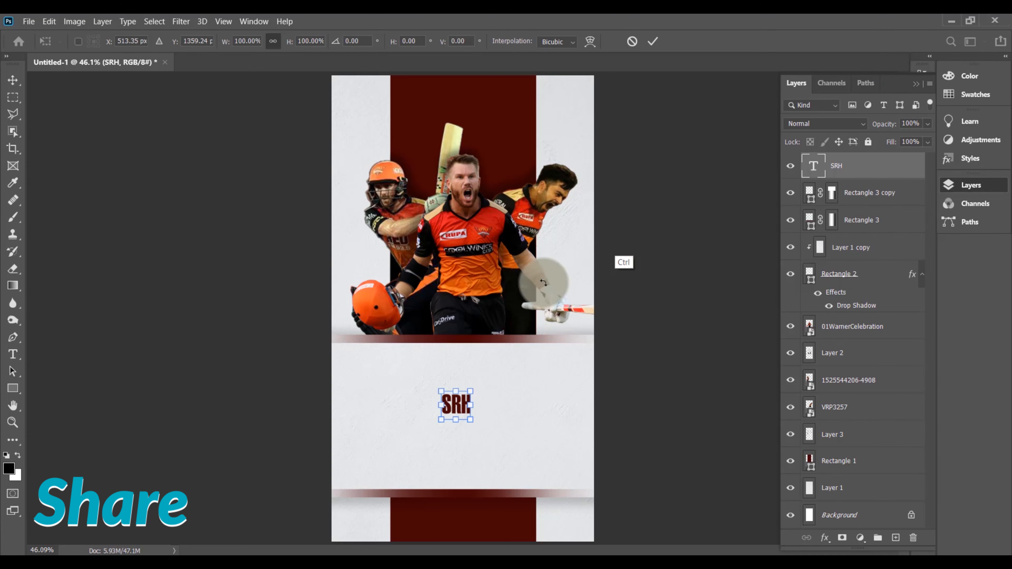
drag(470, 391, 517, 356)
drag(494, 394, 422, 413)
click(653, 41)
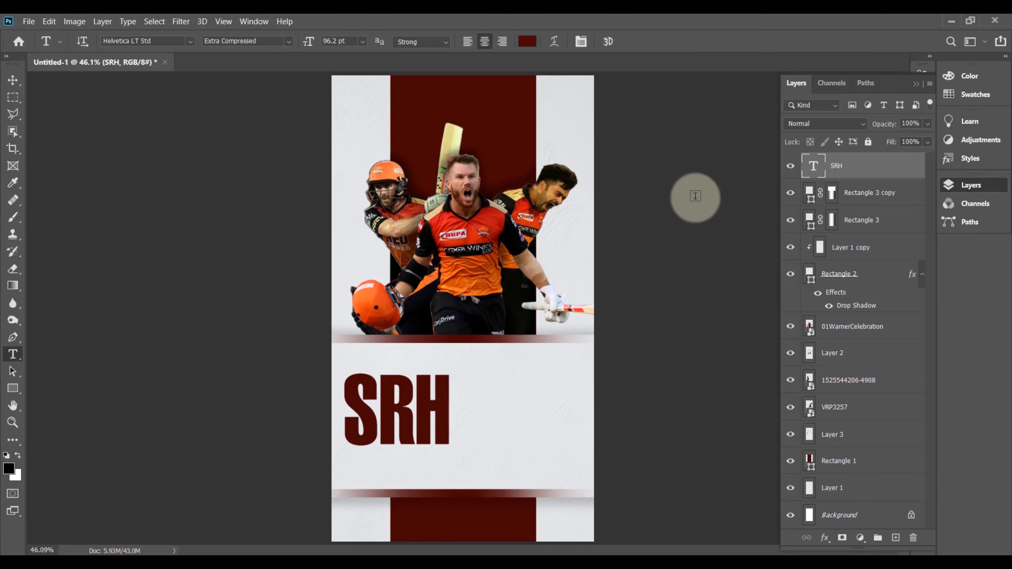
Duplicate the SRH text and move the copy horizontally to the right half of the white panel.
drag(859, 165, 895, 538)
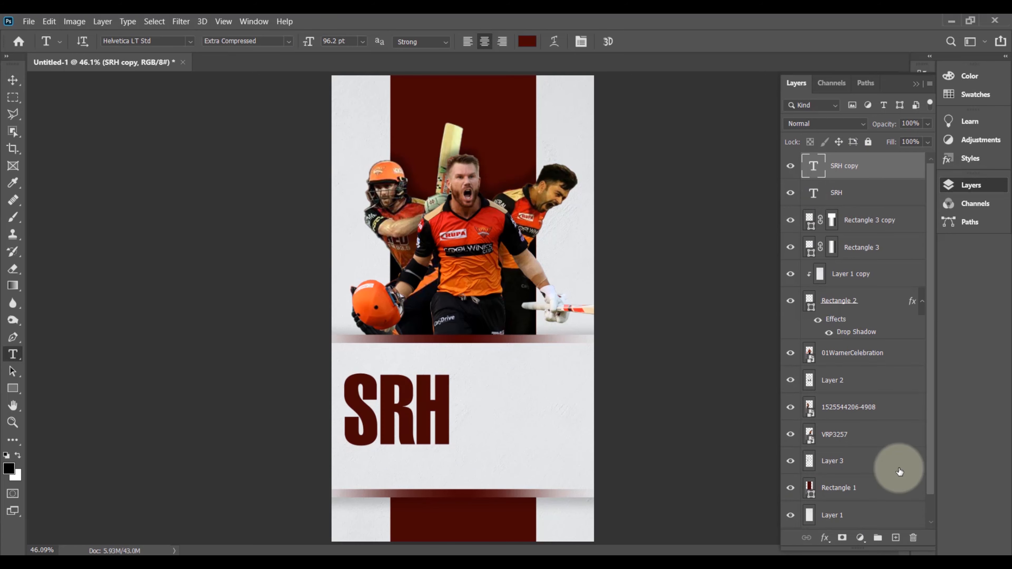
key(ctrl+t)
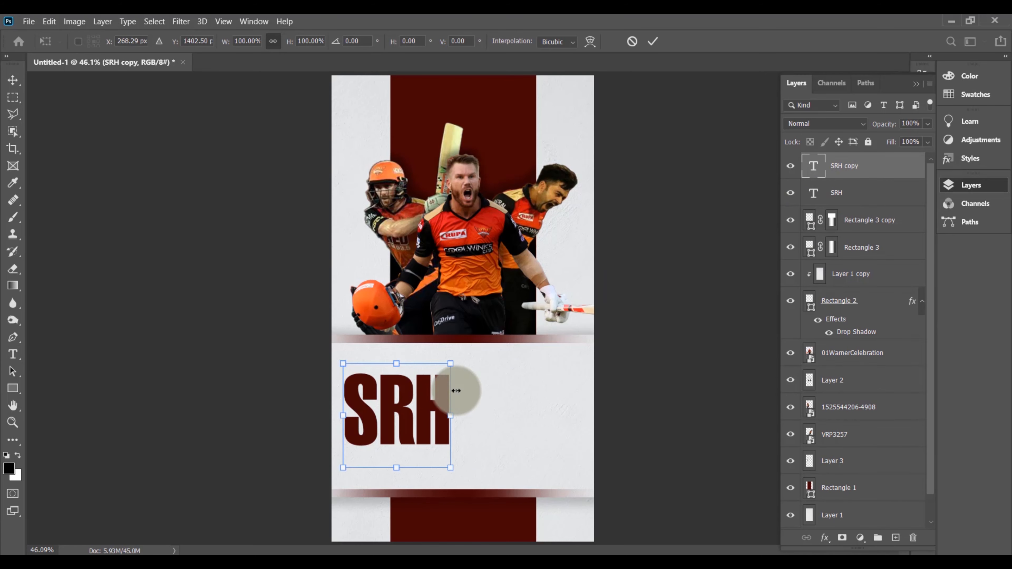
drag(458, 394, 558, 394)
click(652, 42)
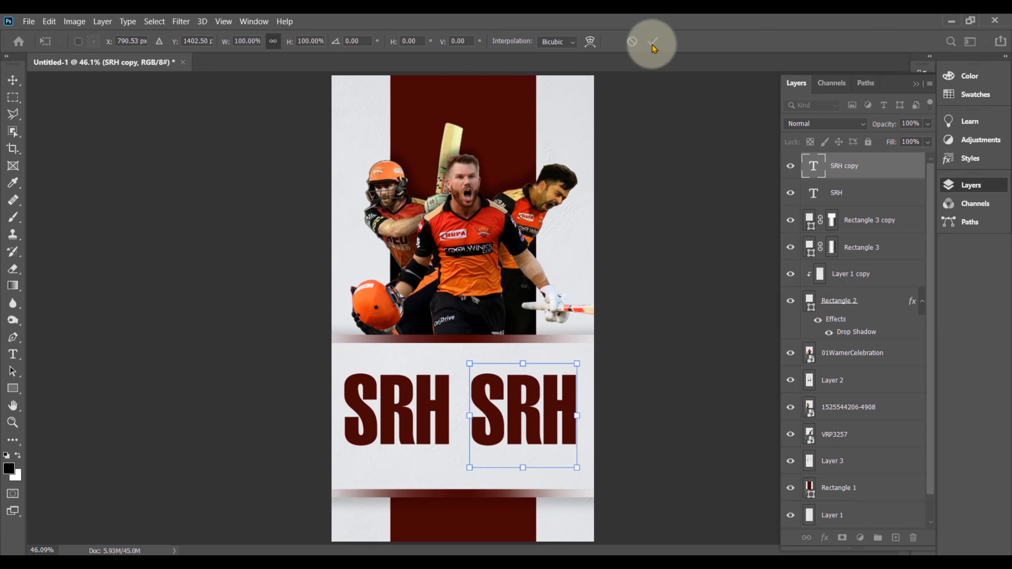
Scale both SRH texts together to about 79% around their common centre.
shift+click(844, 200)
key(ctrl+t)
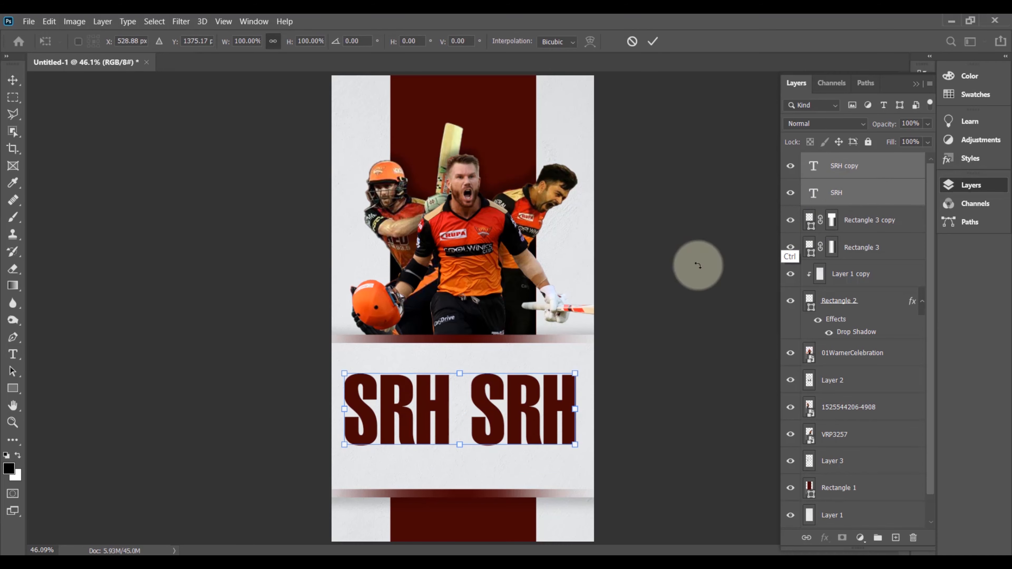
drag(569, 380, 557, 385)
click(653, 41)
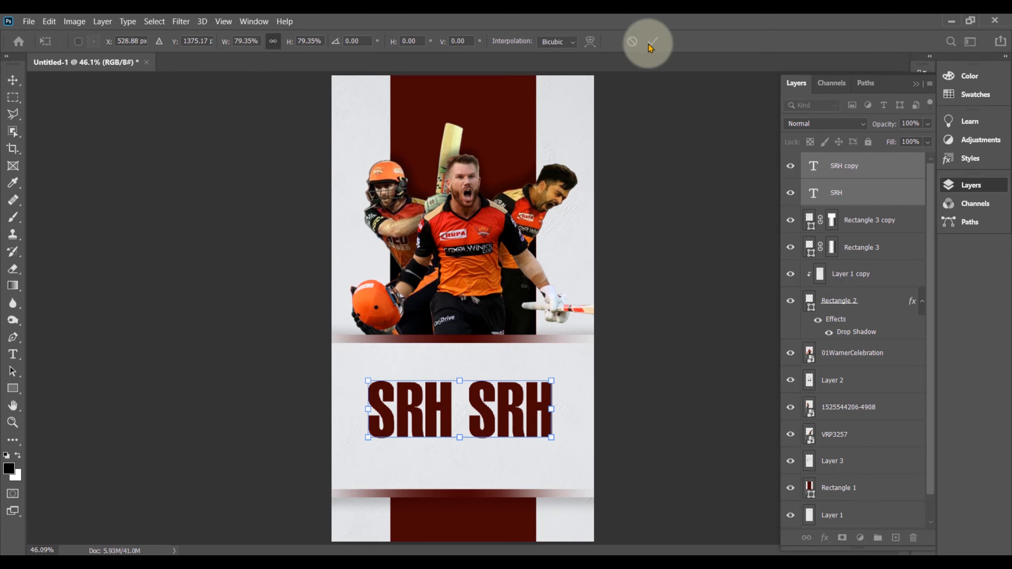
Spread the two SRH texts apart on the white panel, leaving a gap between them for another word.
key(t)
key(v)
drag(487, 413, 561, 395)
click(546, 392)
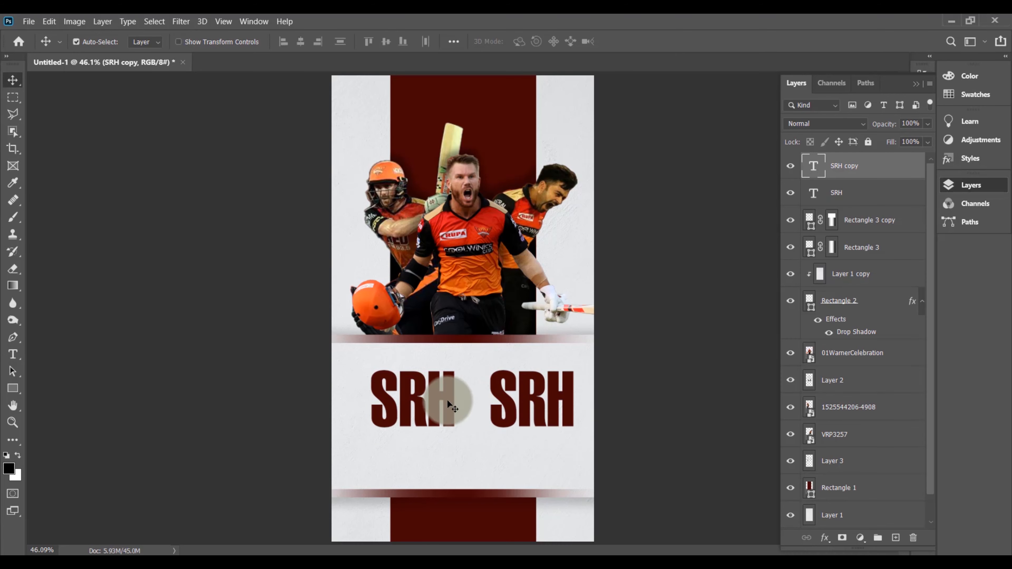
drag(446, 399, 431, 400)
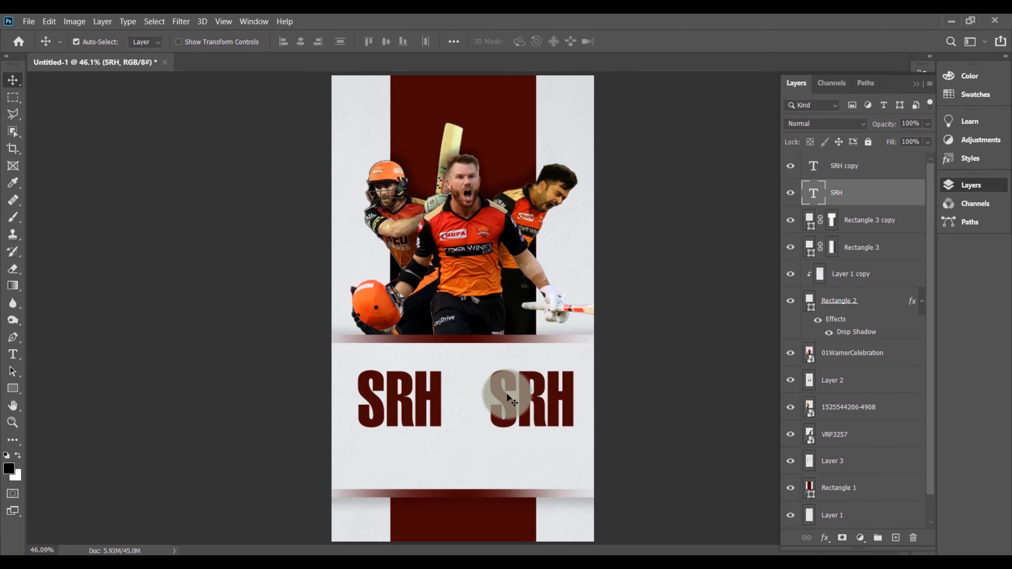
Duplicate the right-hand SRH text, scale the copy to about 40% and place it in the gap between the two large texts.
ctrl+click(509, 393)
key(ctrl+j)
key(ctrl+t)
drag(575, 371, 549, 386)
drag(476, 407, 468, 407)
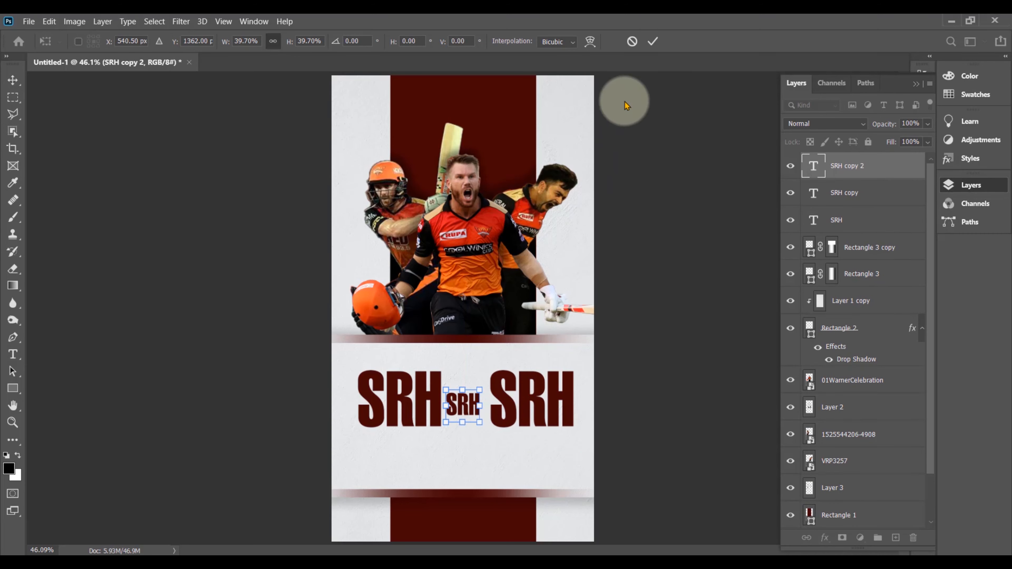
click(654, 41)
Replace the right-hand large SRH text with "RCB".
click(548, 370)
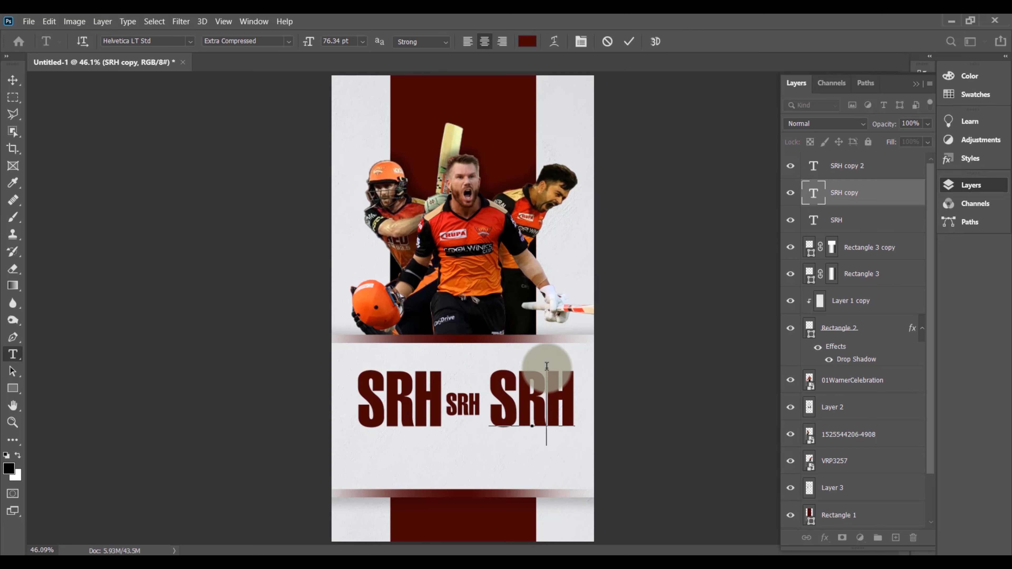
key(ctrl+a)
text(RC)
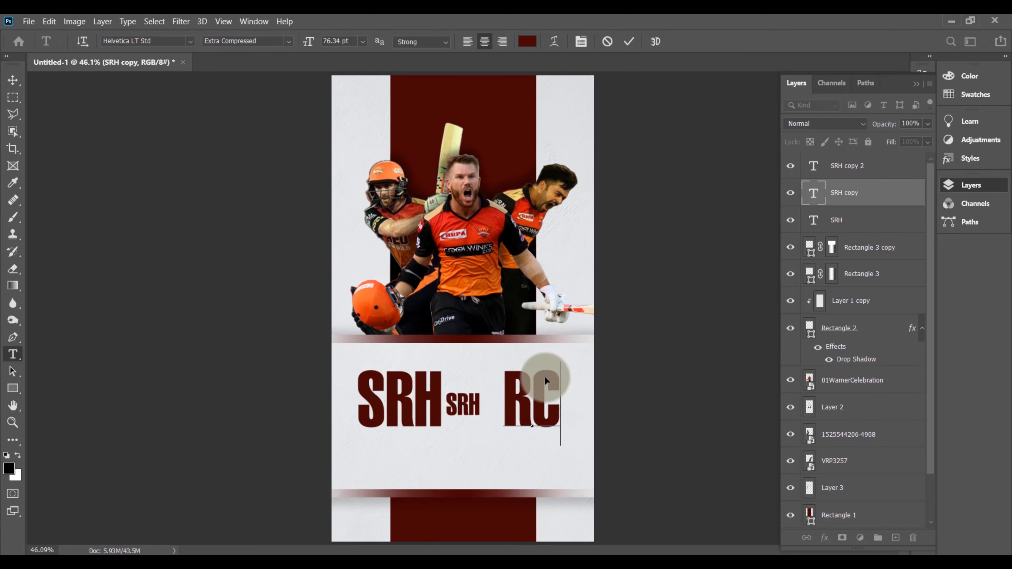
text(B)
click(629, 41)
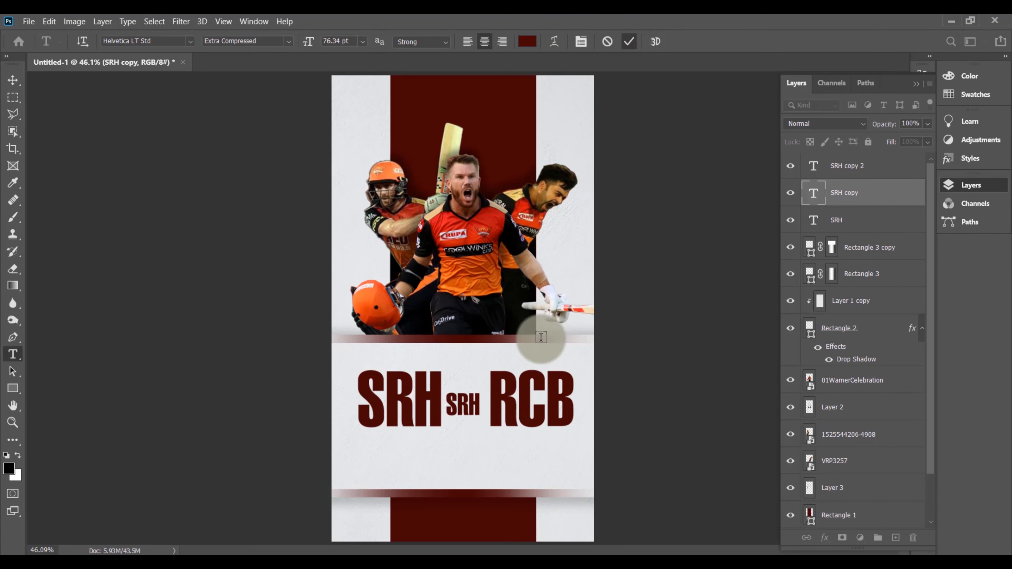
Replace the small middle SRH text with "vs".
click(463, 399)
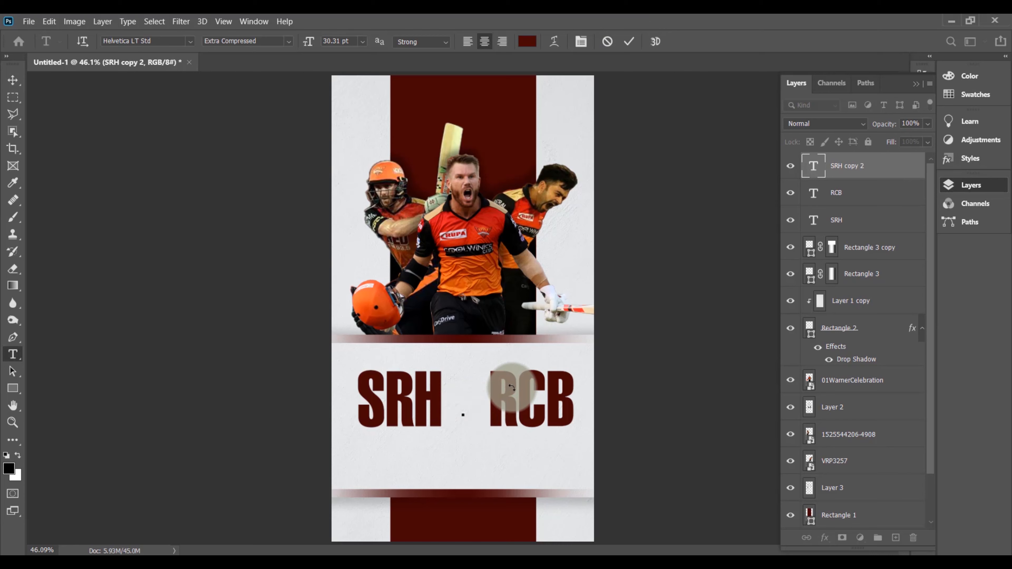
text(vd)
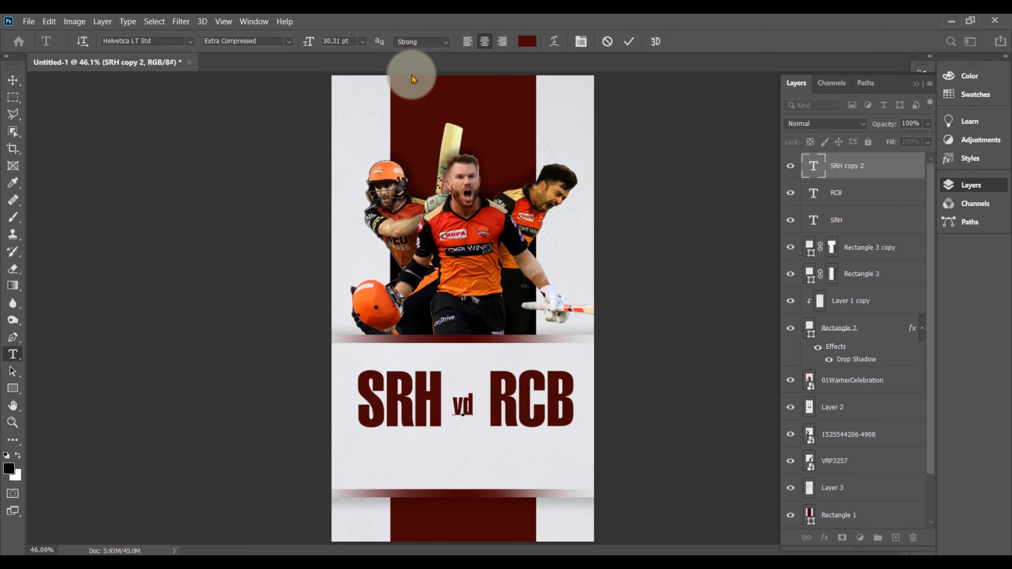
key(BackSpace)
text(s)
click(631, 44)
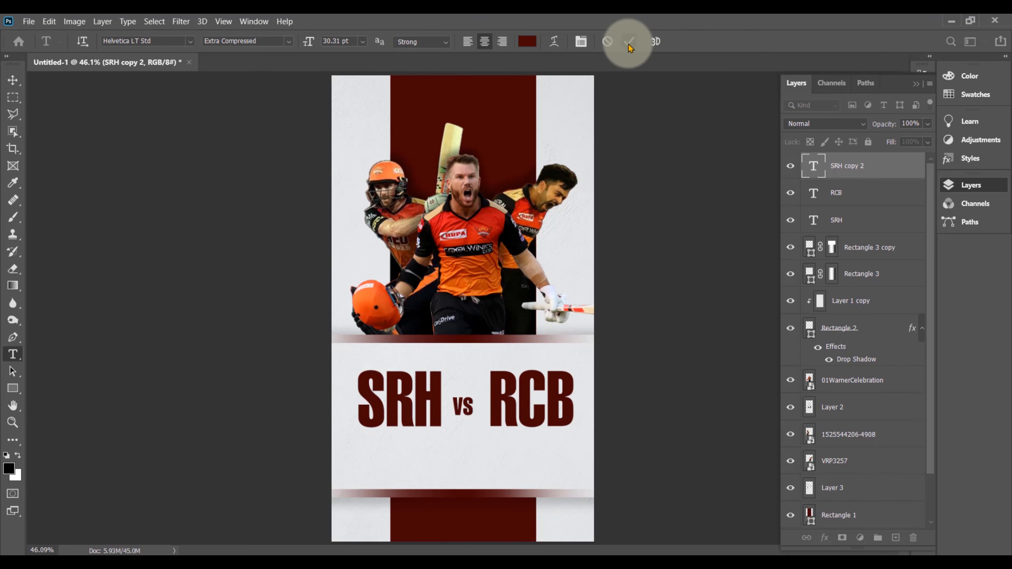
Set the vs text's font to Great Vibes, enlarge it to about 189% and fit it between SRH and RCB.
click(170, 40)
click(616, 102)
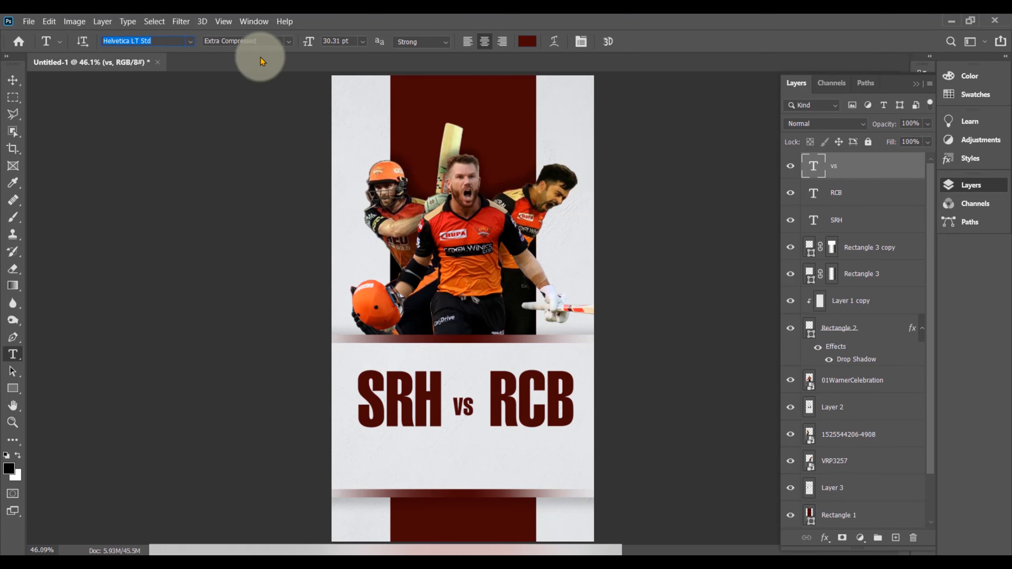
click(190, 40)
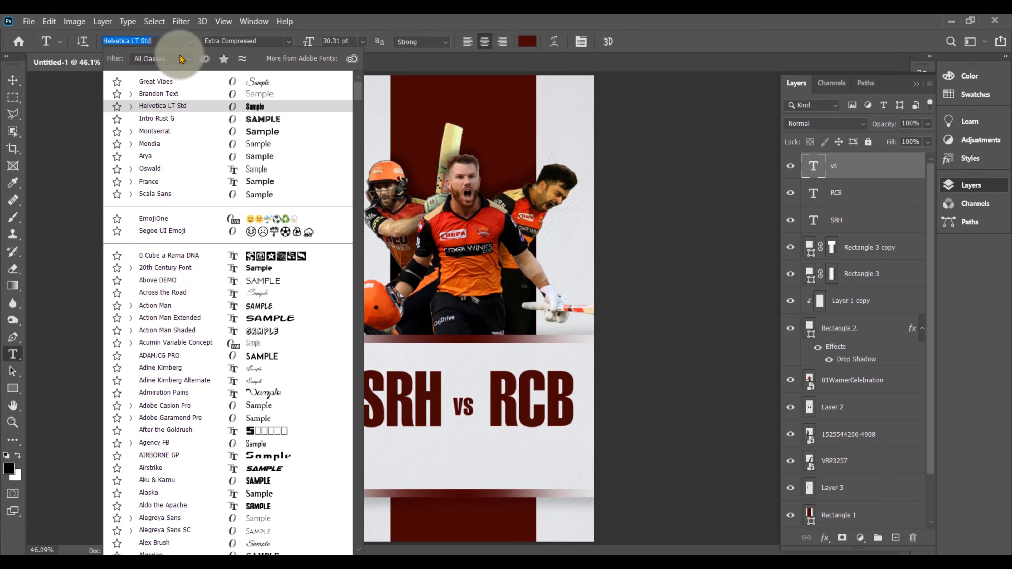
click(162, 84)
key(ctrl+t)
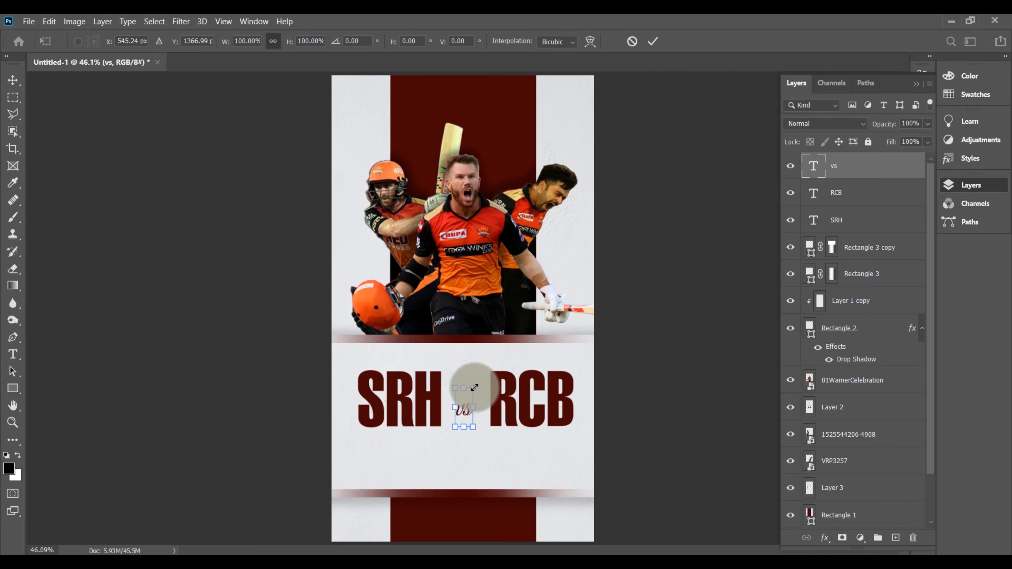
drag(478, 382, 486, 364)
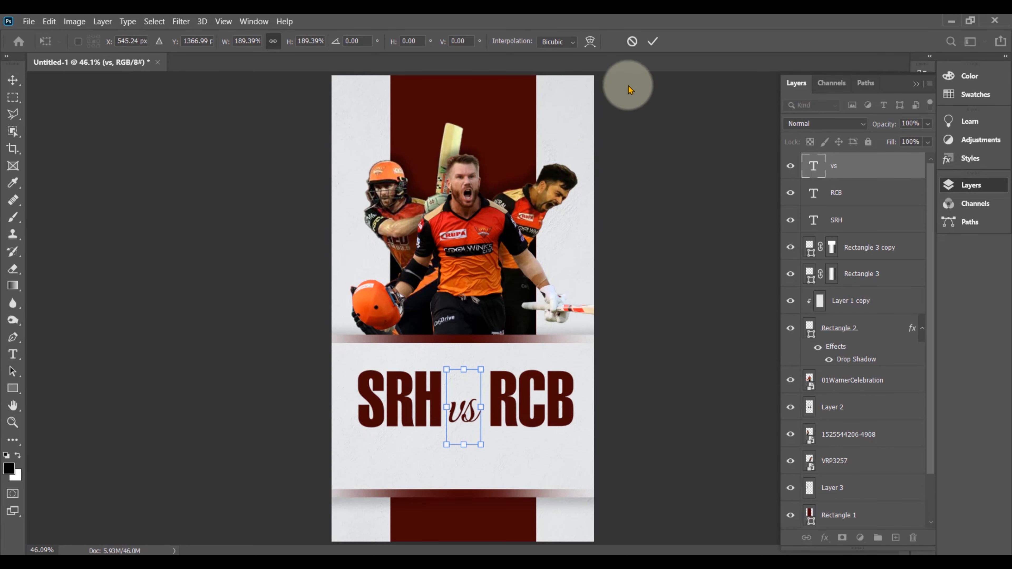
click(654, 42)
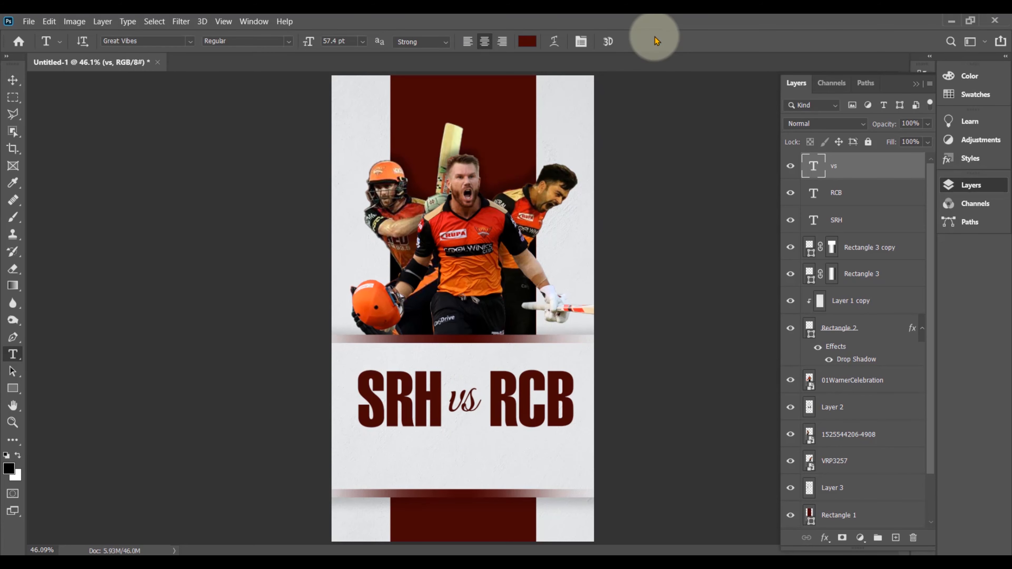
Select the vs text together with the Background layer and centre the text horizontally on the canvas.
scroll(928, 249, down, 2)
click(876, 490)
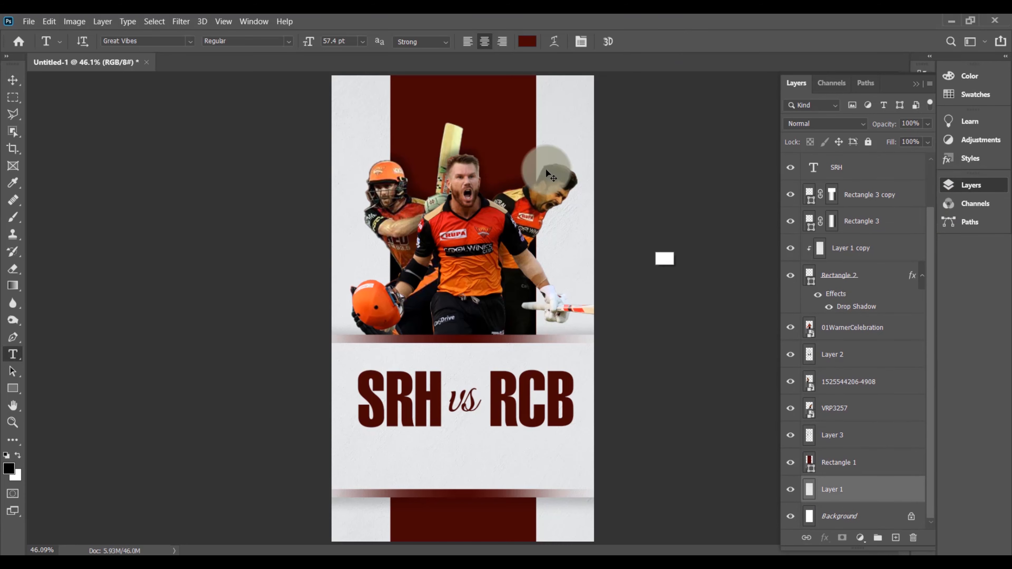
scroll(893, 518, up, 2)
click(892, 518)
scroll(892, 486, down, 2)
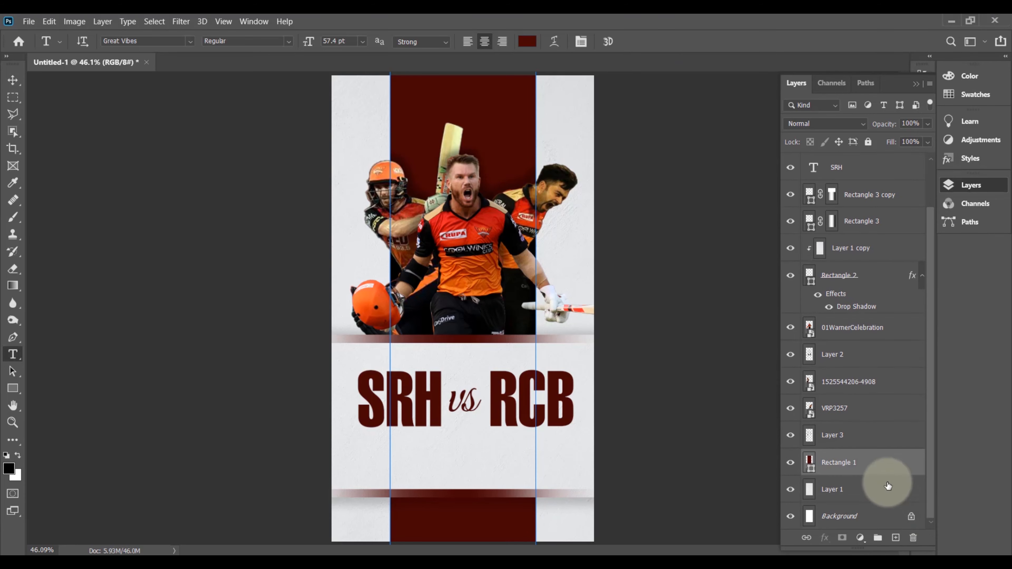
click(854, 518)
scroll(926, 461, up, 2)
scroll(914, 524, down, 2)
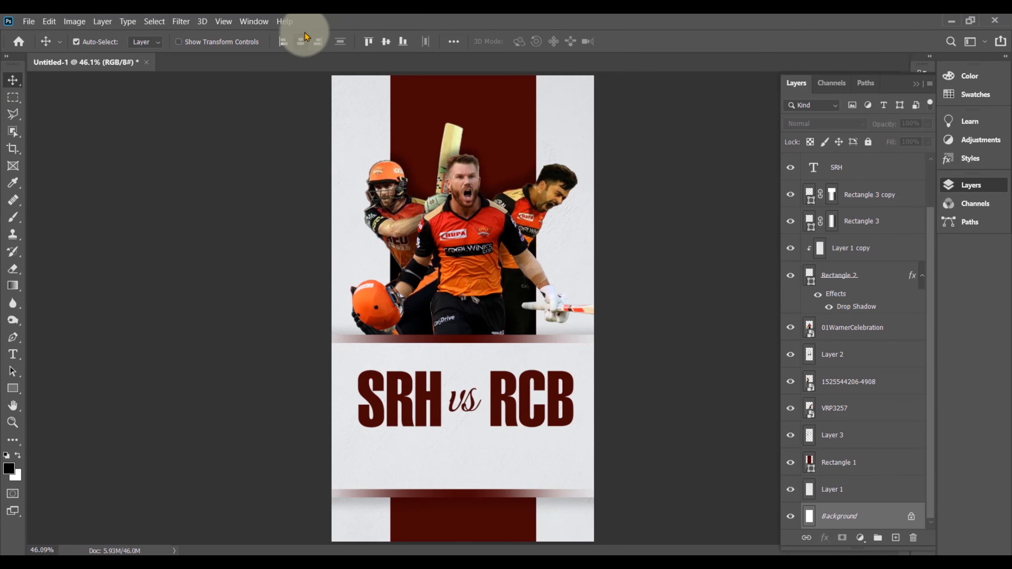
Nudge the RCB text left to even out its spacing from the vs text.
click(535, 393)
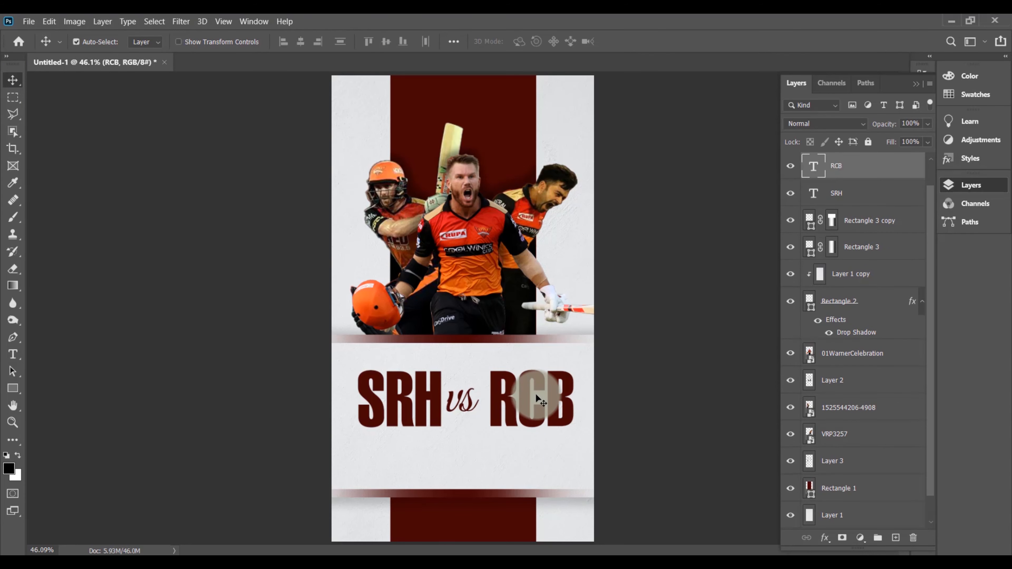
key(Left)
key(Left)
key(Left)
key(Left)
key(Left)
key(Left)
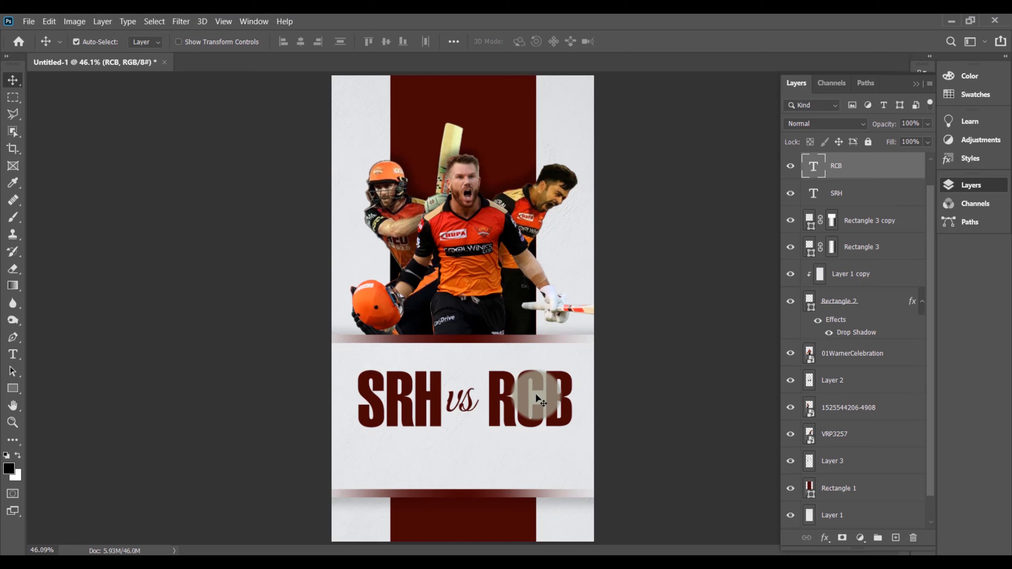
key(Left)
key(Left)
key(Left)
key(Left)
key(Left)
key(Left)
key(Left)
key(Left)
key(Left)
key(Left)
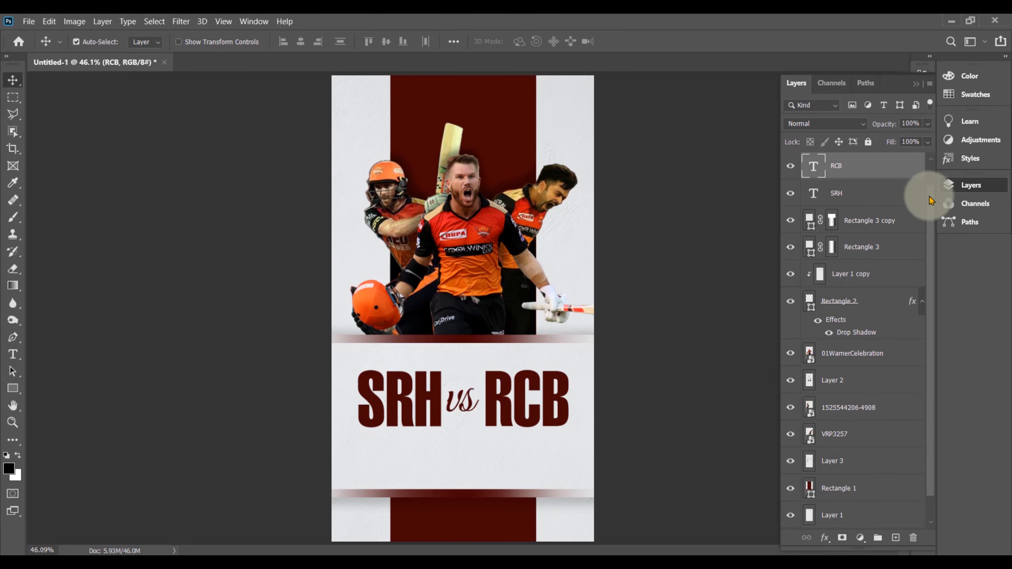
Duplicate the vs text and move the copy straight down below the SRH vs RCB title.
scroll(869, 159, up, 1)
click(856, 171)
key(ctrl+j)
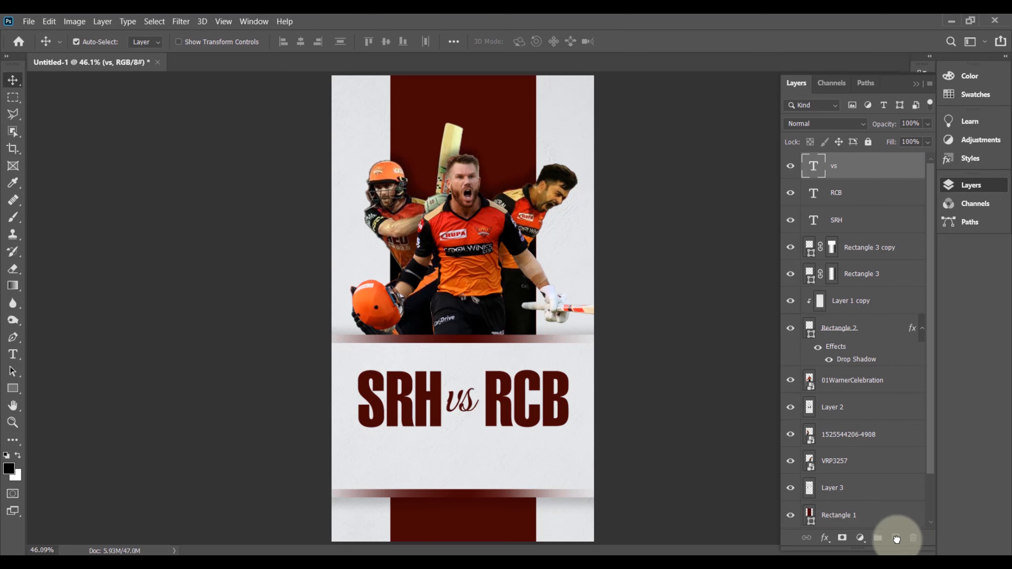
key(ctrl+t)
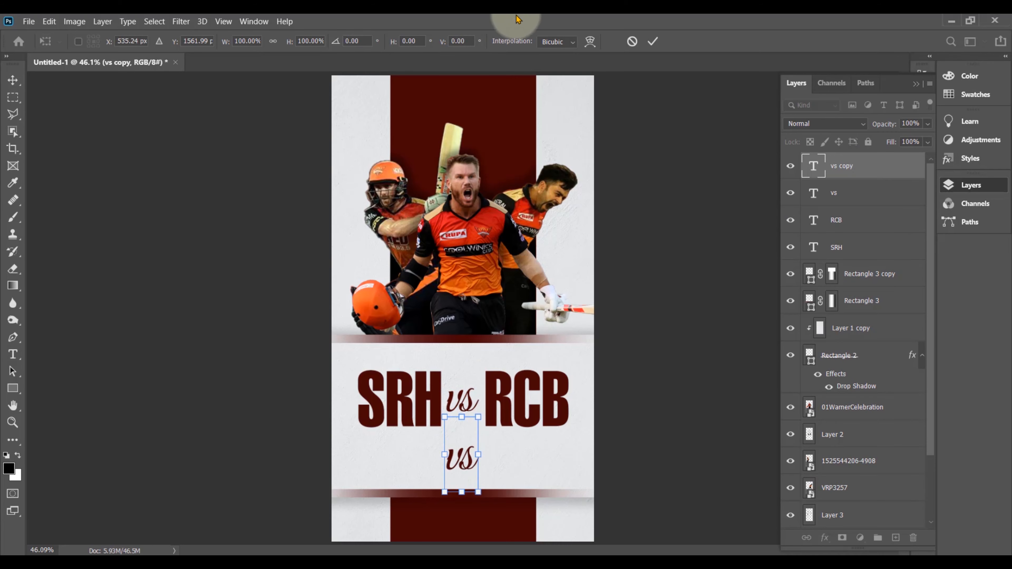
click(653, 41)
Replace the lower vs copy's text with "21st september | 7:30pm".
key(t)
double_click(466, 461)
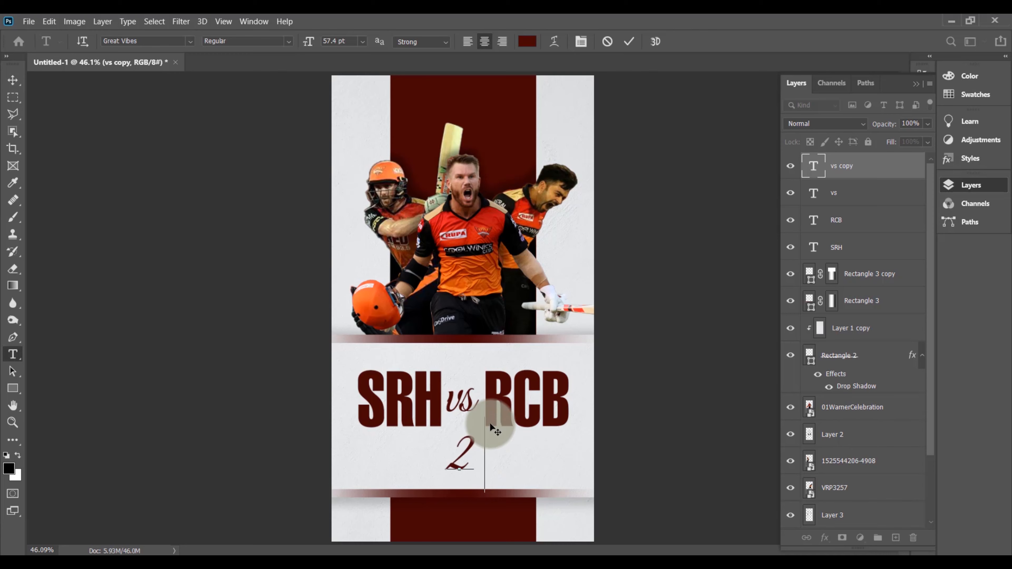
text(21st september)
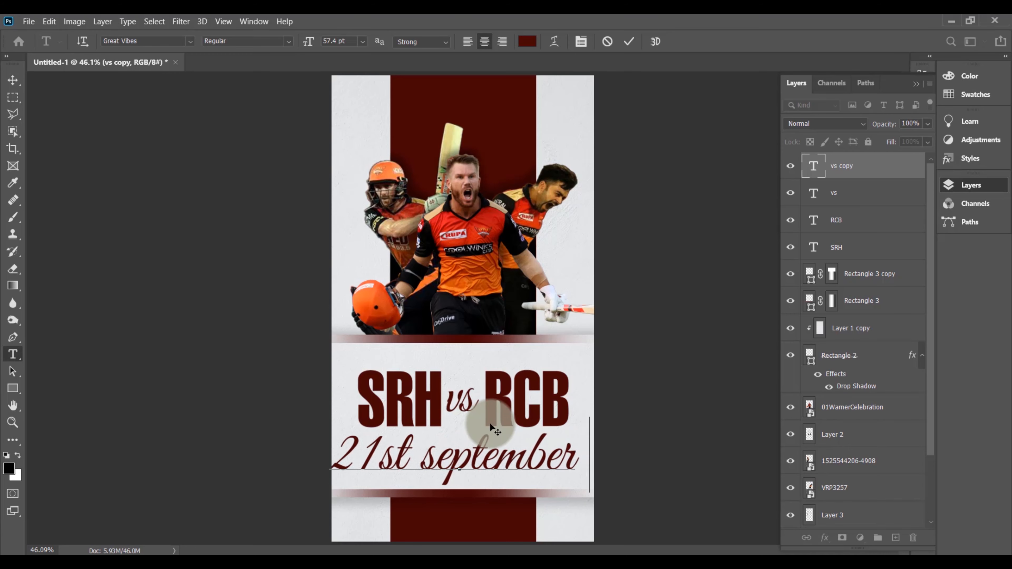
text( |)
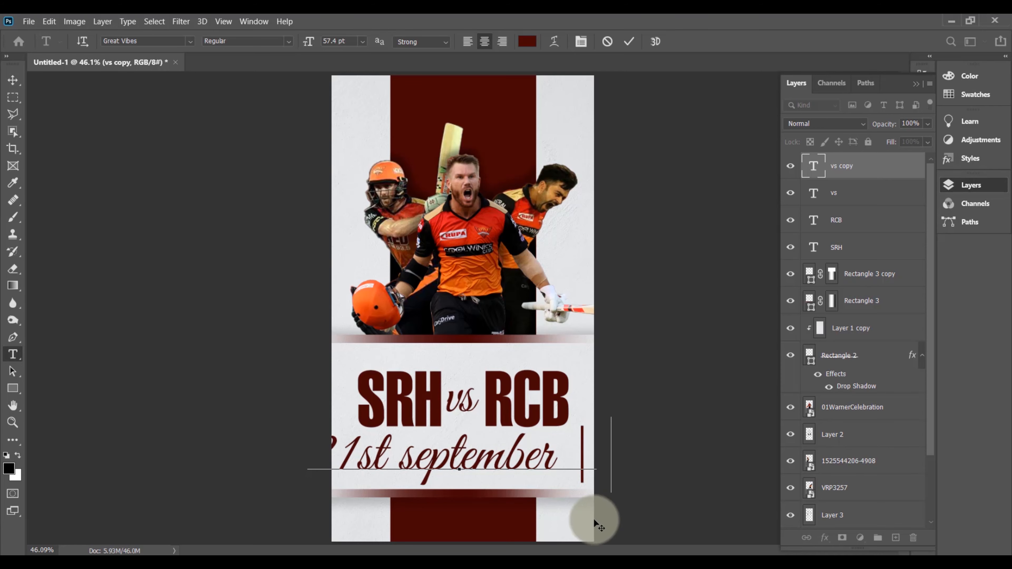
mouse_move(955, 516)
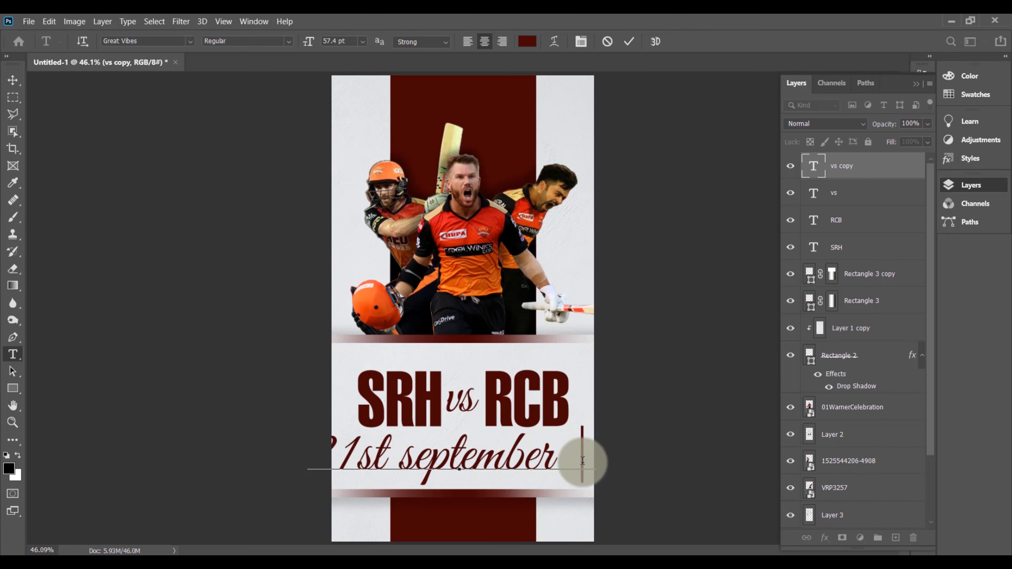
text(7.)
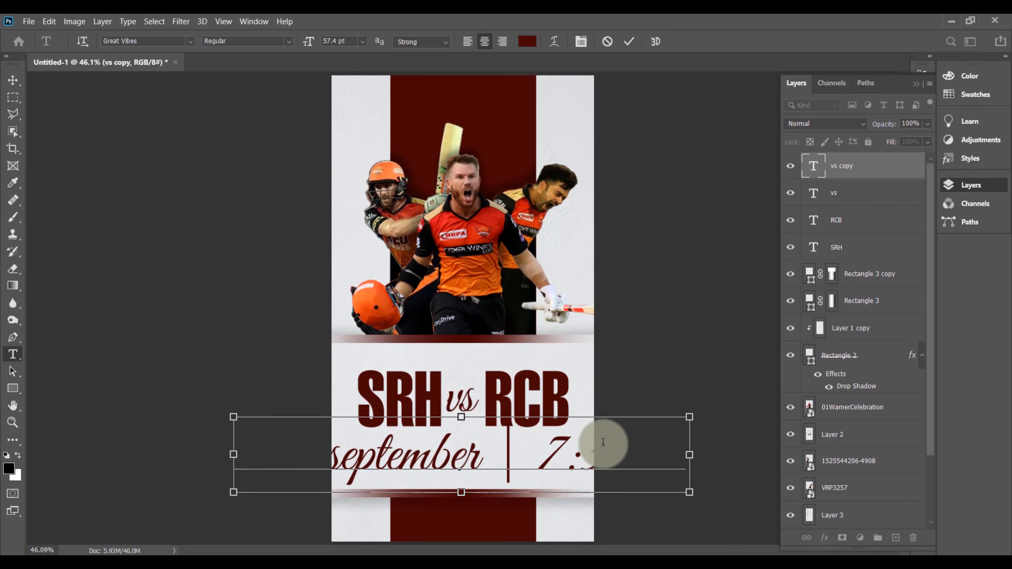
Change the whole date and time line's font to Brandon Text Regular.
key(ctrl+a)
click(190, 41)
key(Down)
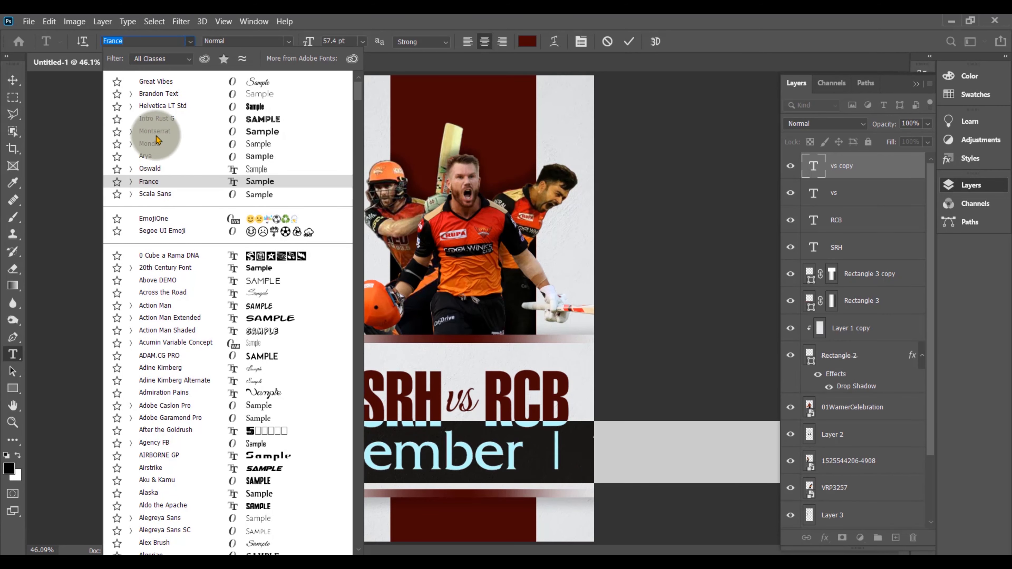
click(154, 93)
click(631, 42)
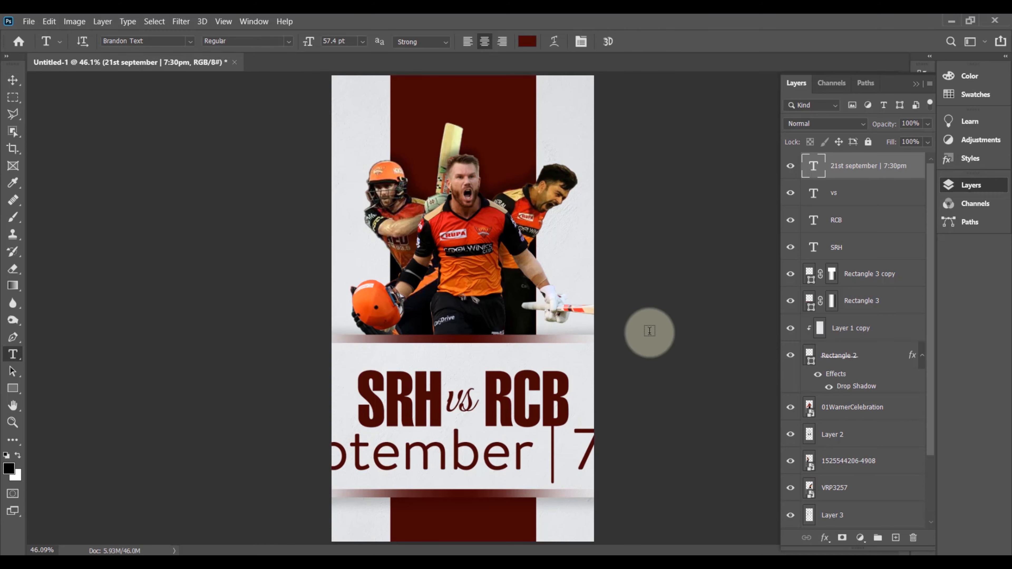
Scale the date and time line down to about 21% and centre it below the SRH vs RCB title.
key(ctrl+t)
drag(766, 419, 526, 457)
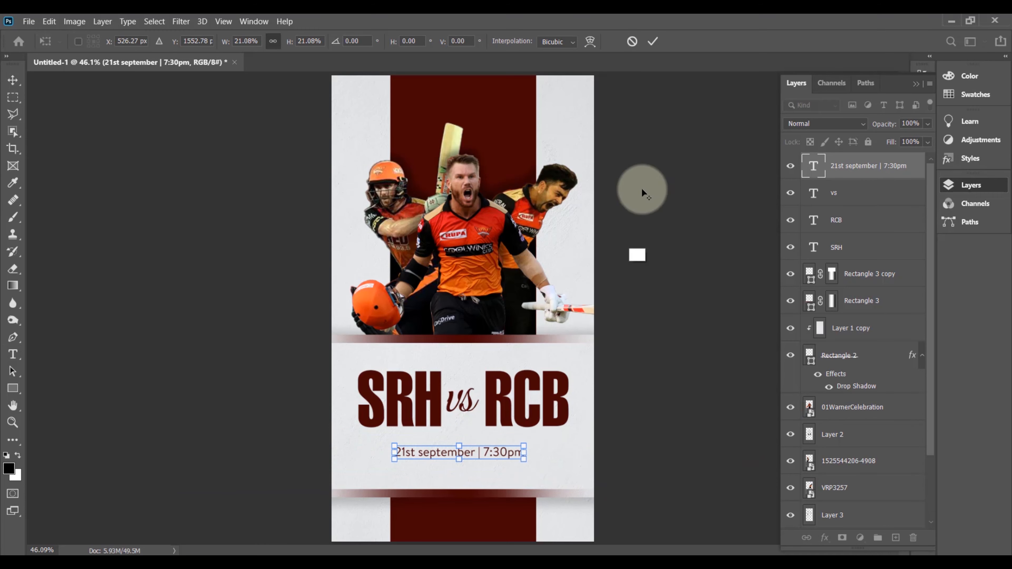
click(651, 41)
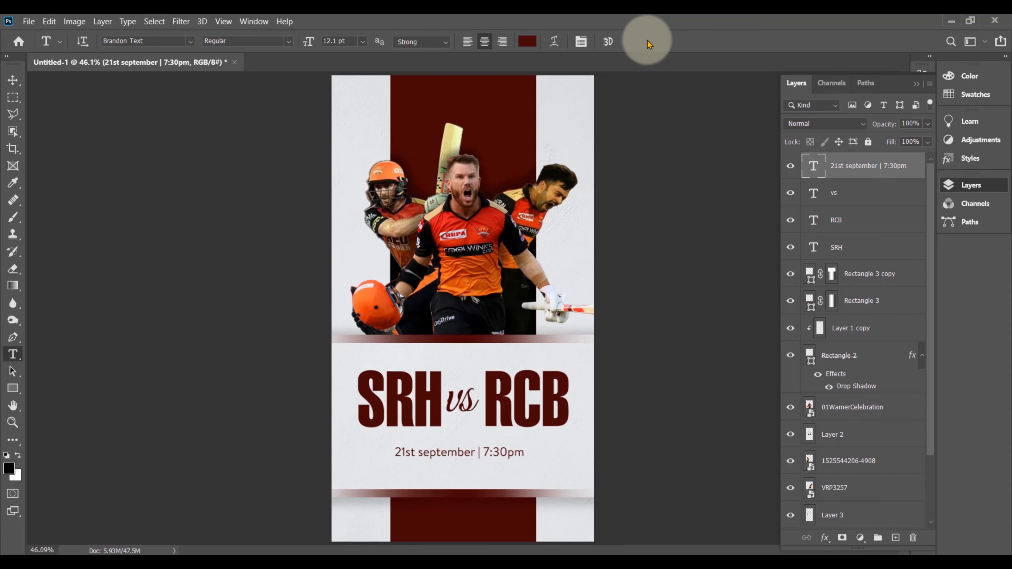
Nudge the date and time line upward so it sits close beneath the SRH vs RCB title.
key(ctrl+t)
key(shift+Up)
key(shift+Up)
key(shift+Up)
key(shift+Up)
key(shift+Up)
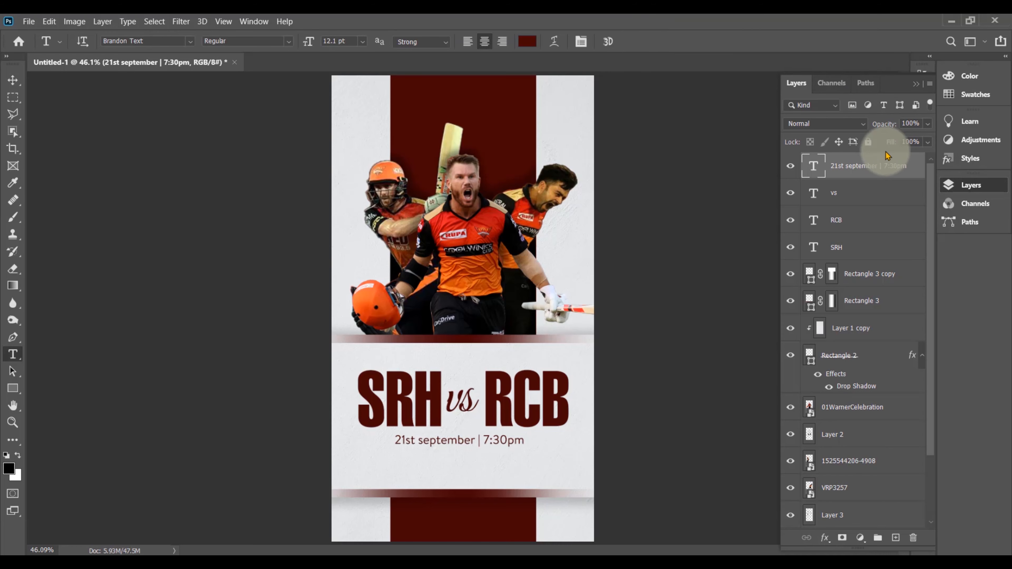
Group the date line, vs, RCB and SRH text layers and name the group "text".
ctrl+click(833, 193)
ctrl+click(836, 220)
ctrl+click(843, 251)
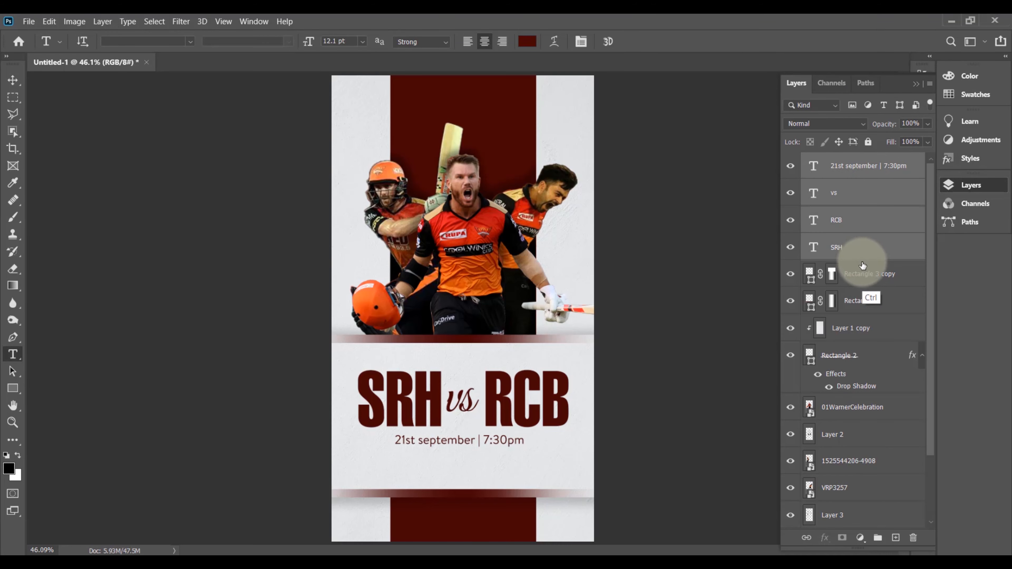
key(ctrl+g)
double_click(835, 160)
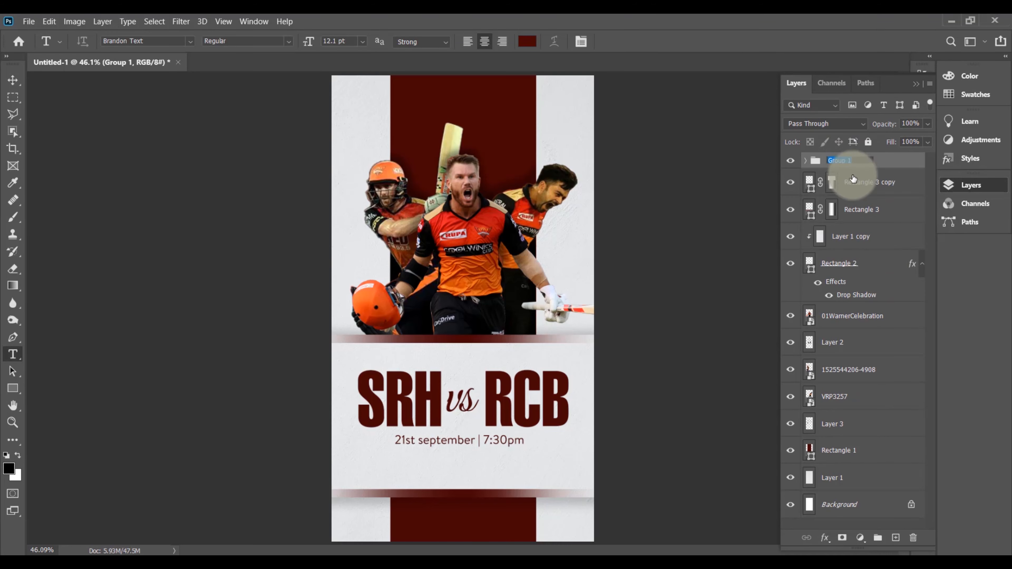
Move the text group slightly down within the light band and enlarge it a little from its centre.
key(ctrl+shift+Down)
key(ctrl+shift+Down)
key(ctrl+shift+Down)
key(ctrl+shift+Down)
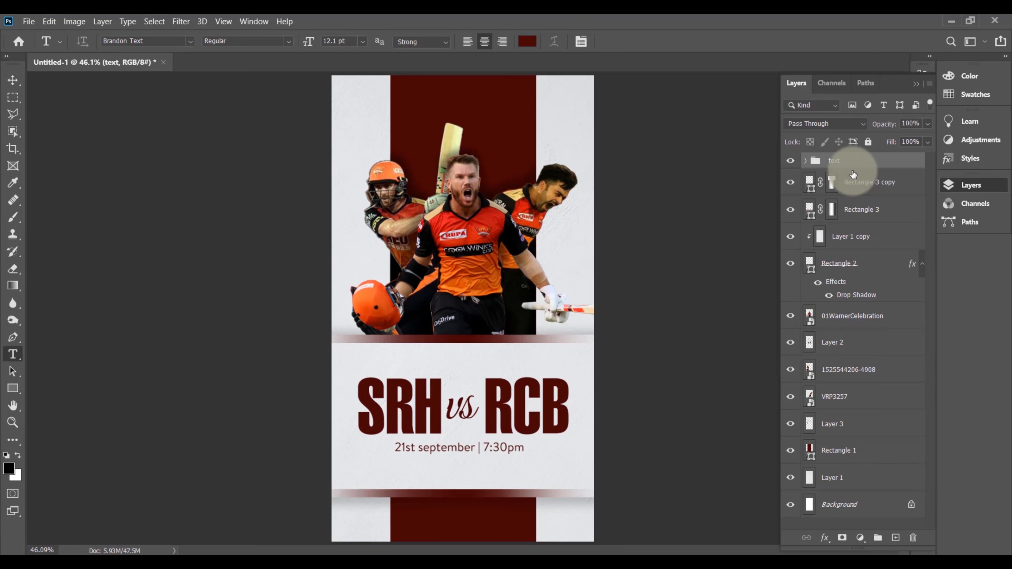
key(ctrl+t)
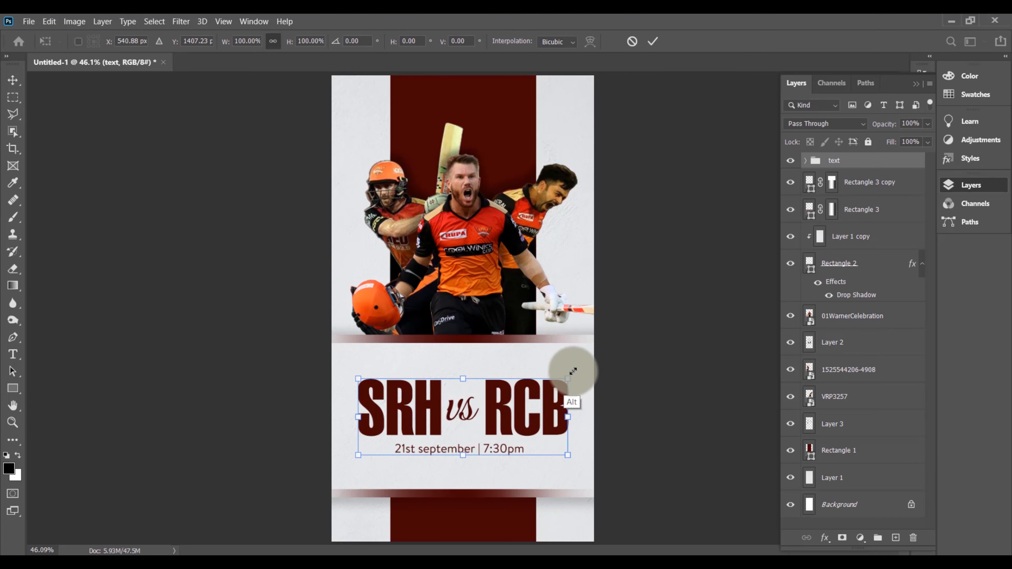
drag(572, 371, 578, 366)
click(652, 41)
key(t)
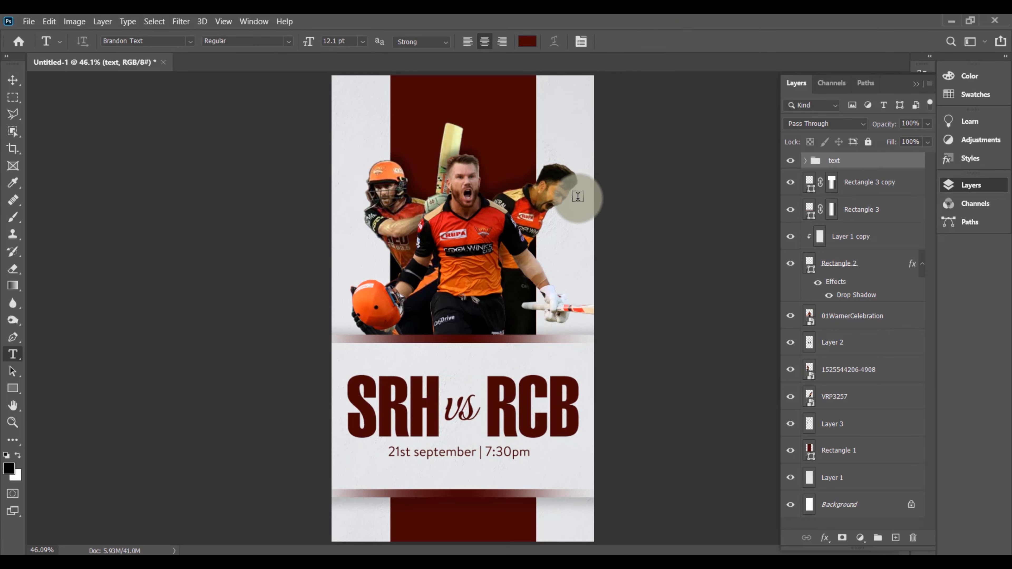
Place the stadium photo f40cfef2ef26c8f87ea65894d0ba41d7 from the images folder directly above the Rectangle 1 layer.
key(v)
click(806, 455)
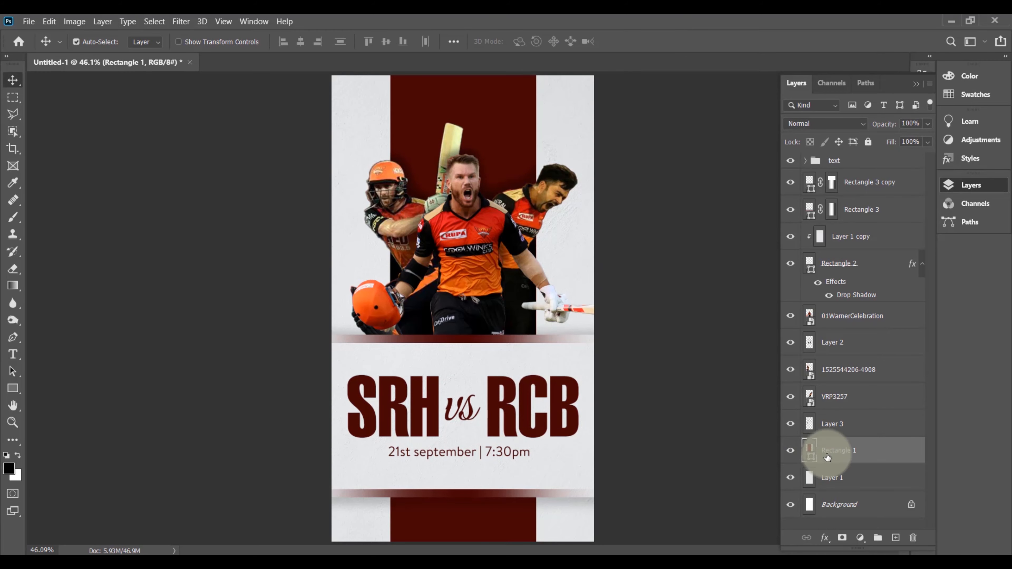
click(379, 555)
double_click(150, 120)
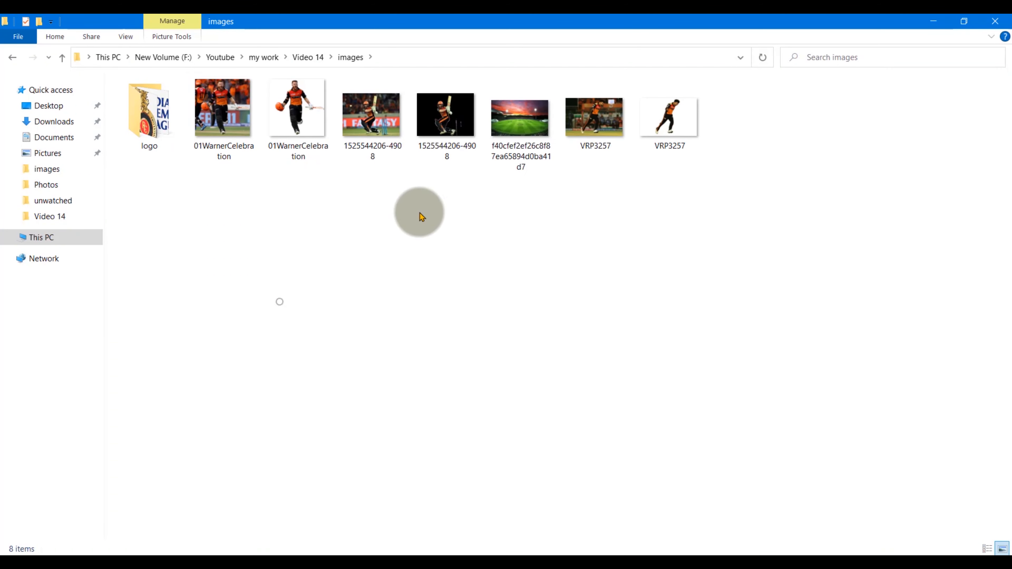
double_click(520, 120)
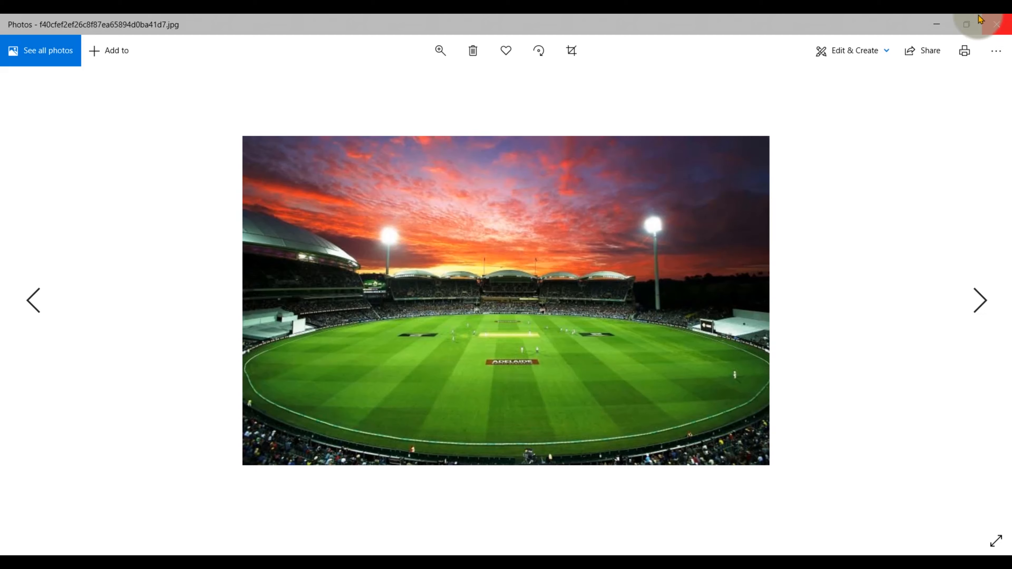
click(981, 20)
drag(520, 121, 492, 367)
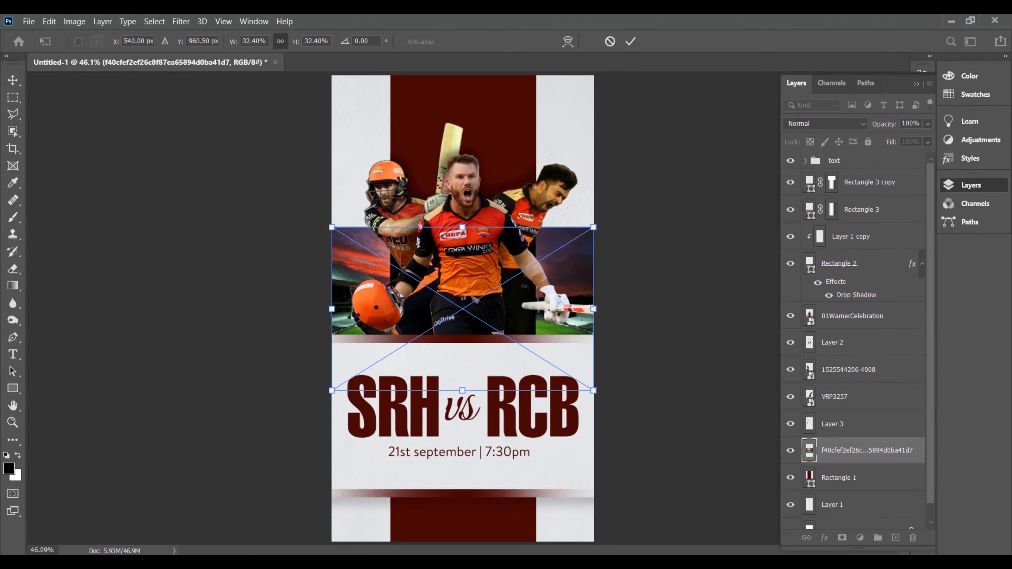
Scale the stadium photo to about 99.78% and move it up behind the players to fill the poster's upper part.
drag(597, 227, 860, 37)
drag(678, 251, 679, 154)
click(631, 41)
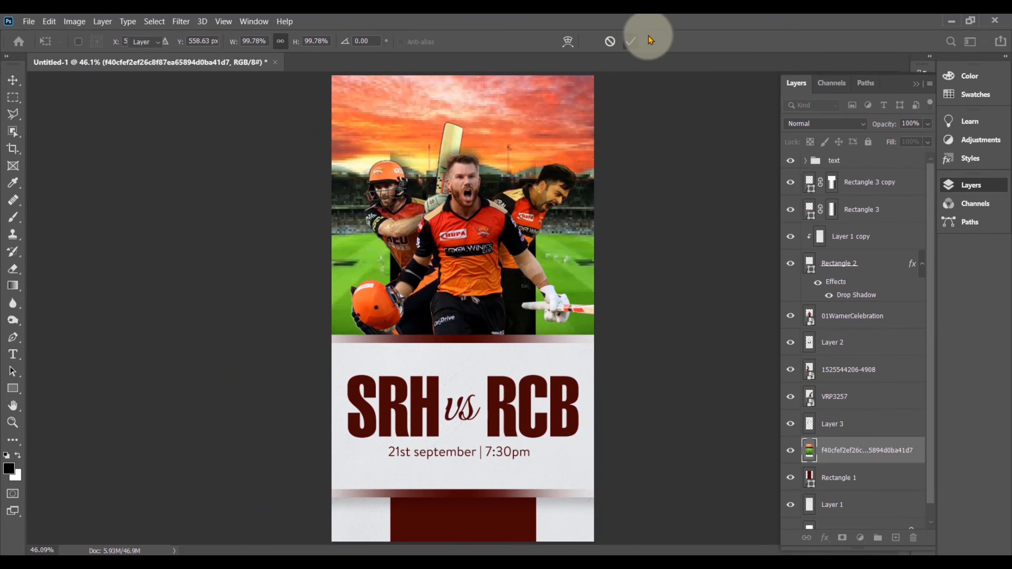
Clip the stadium photo to Rectangle 1 and set its blend mode to Linear Burn.
right_click(876, 451)
click(737, 300)
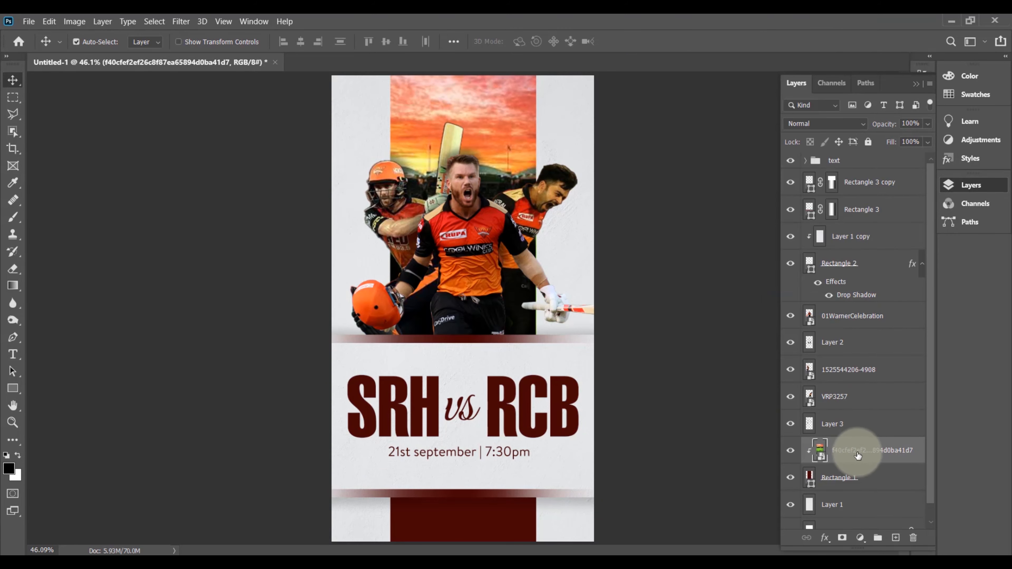
click(829, 124)
click(791, 158)
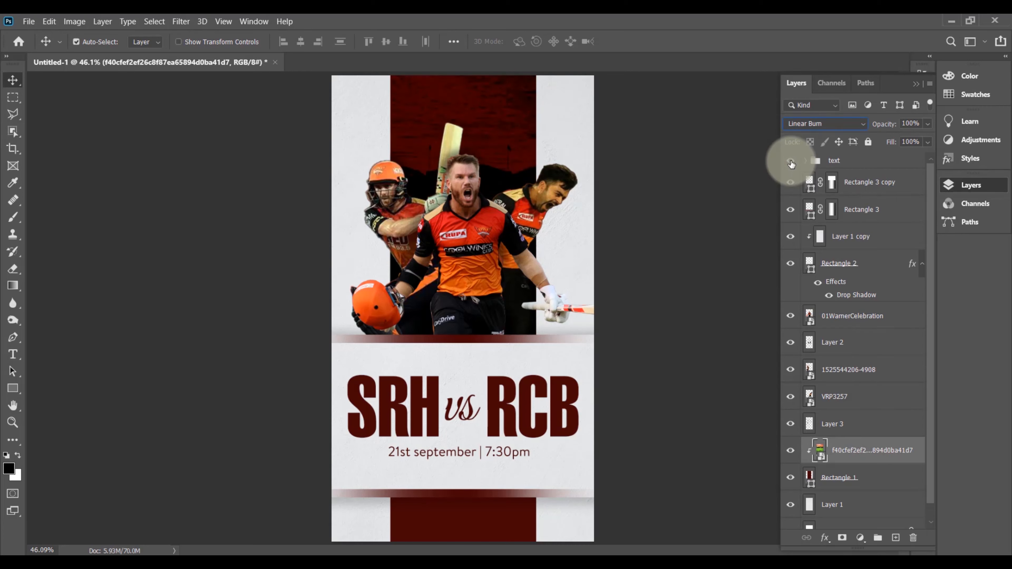
key(Up)
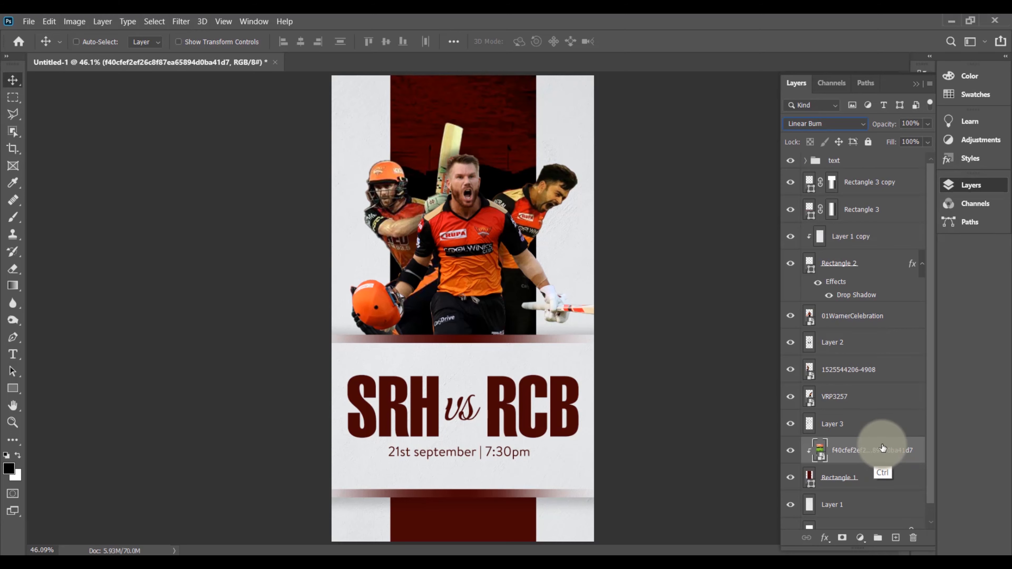
Duplicate the clipped stadium photo and move the copy straight down to cover the lower end of the dark red stripe.
key(ctrl+j)
key(ctrl+t)
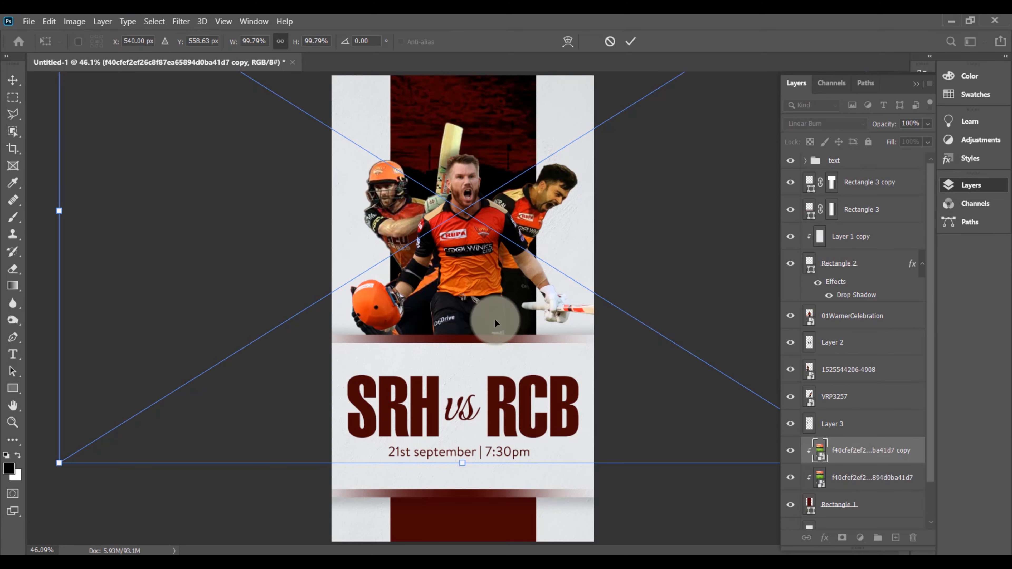
right_click(531, 214)
click(507, 203)
drag(508, 207, 532, 514)
drag(531, 392, 520, 343)
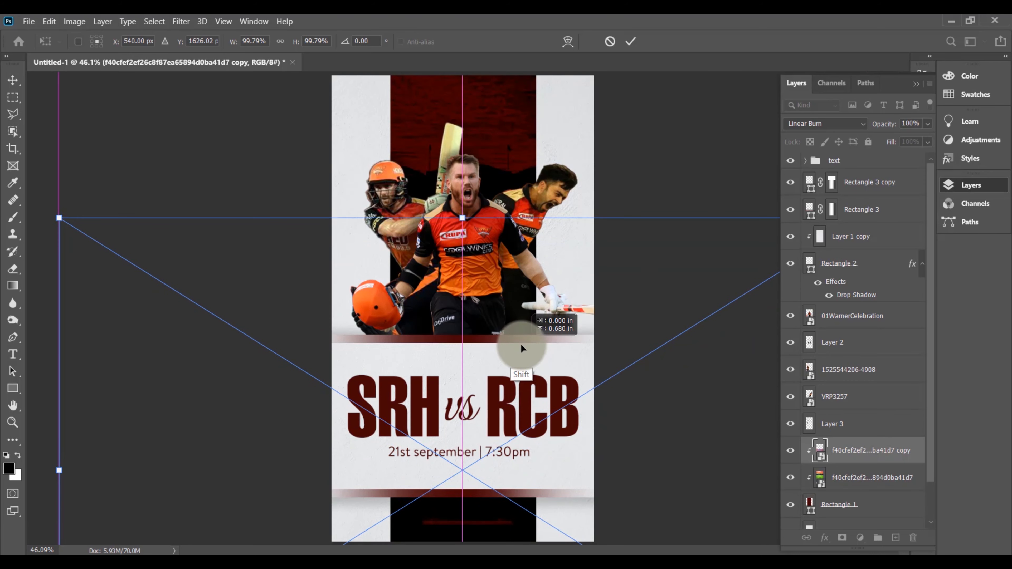
double_click(529, 316)
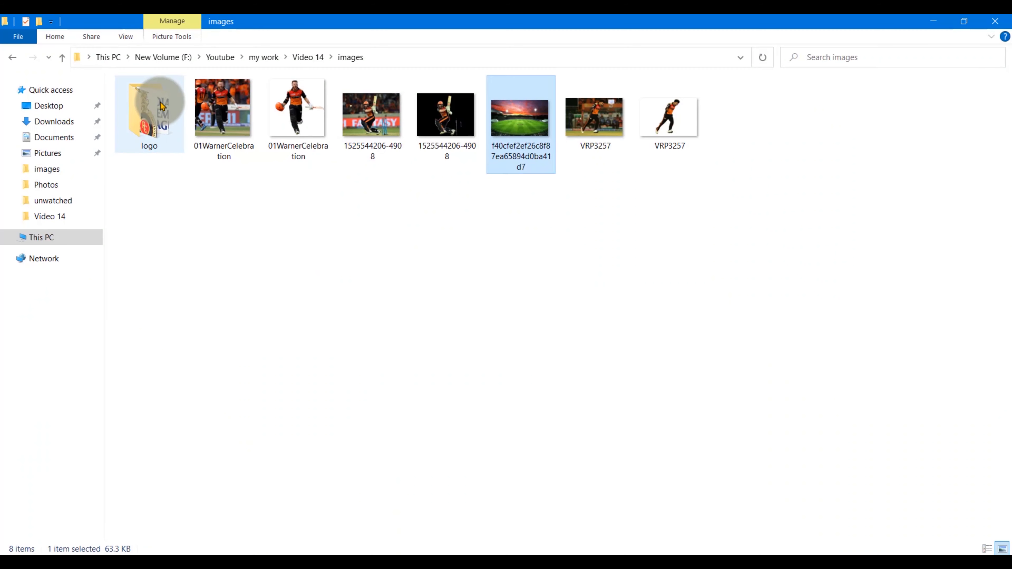
Place the Indian Premier League logo PngItem_1270089 from the logo folder into the poster.
double_click(157, 142)
double_click(224, 125)
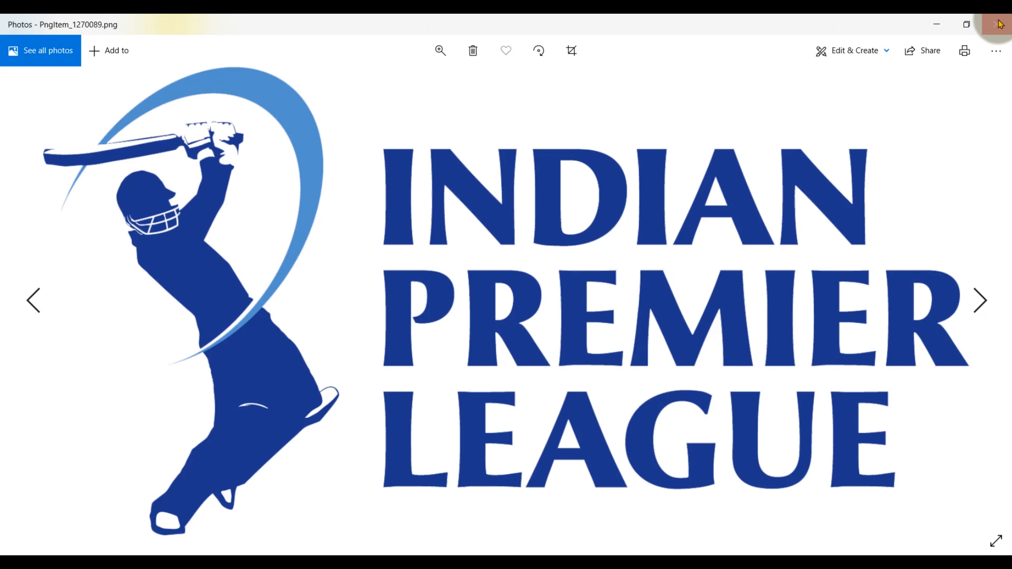
click(1001, 24)
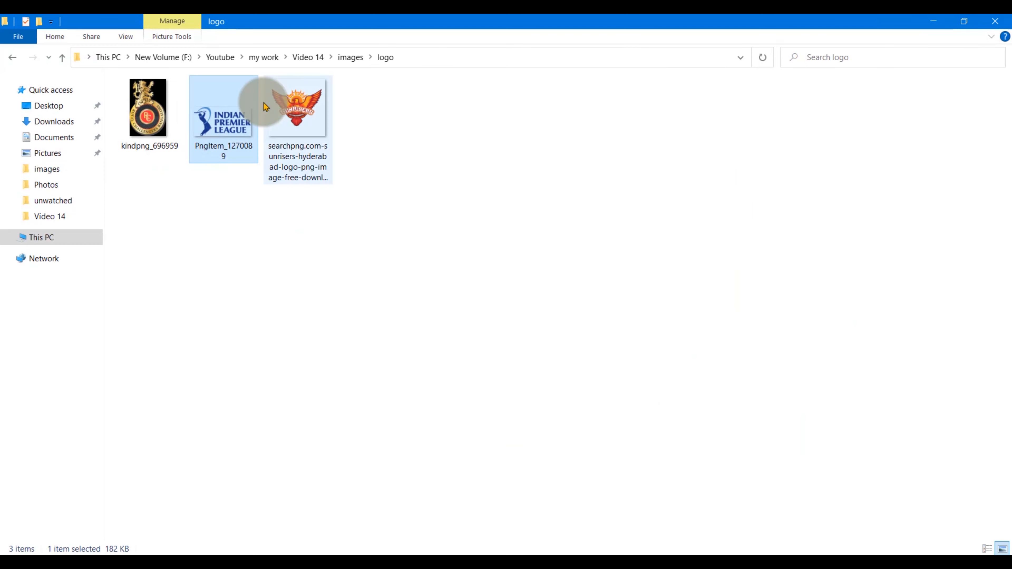
drag(259, 102, 536, 186)
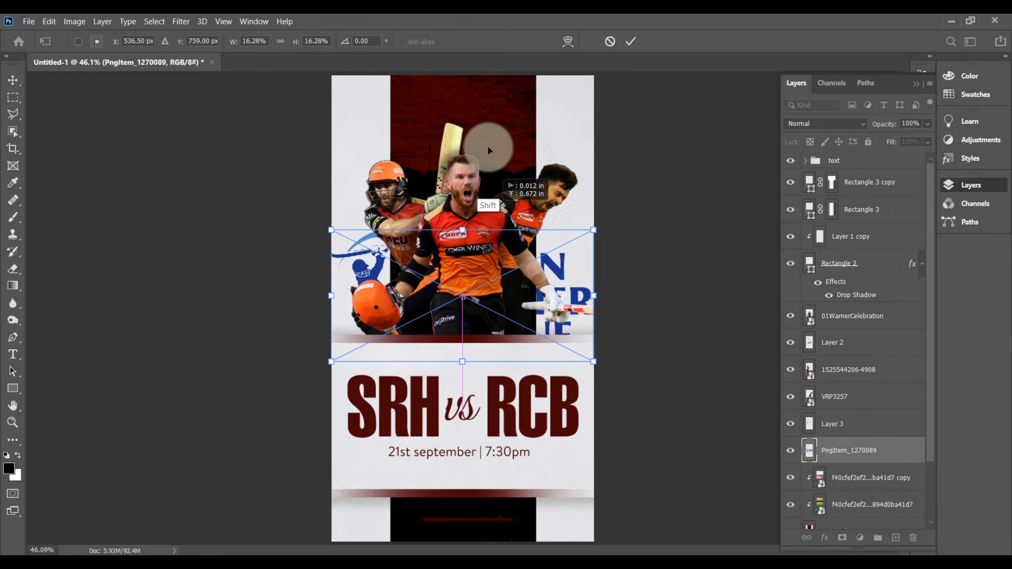
Scale the Indian Premier League logo down to about 4% and position it centred at the top of the dark stripe.
drag(590, 307, 592, 124)
drag(592, 192, 531, 145)
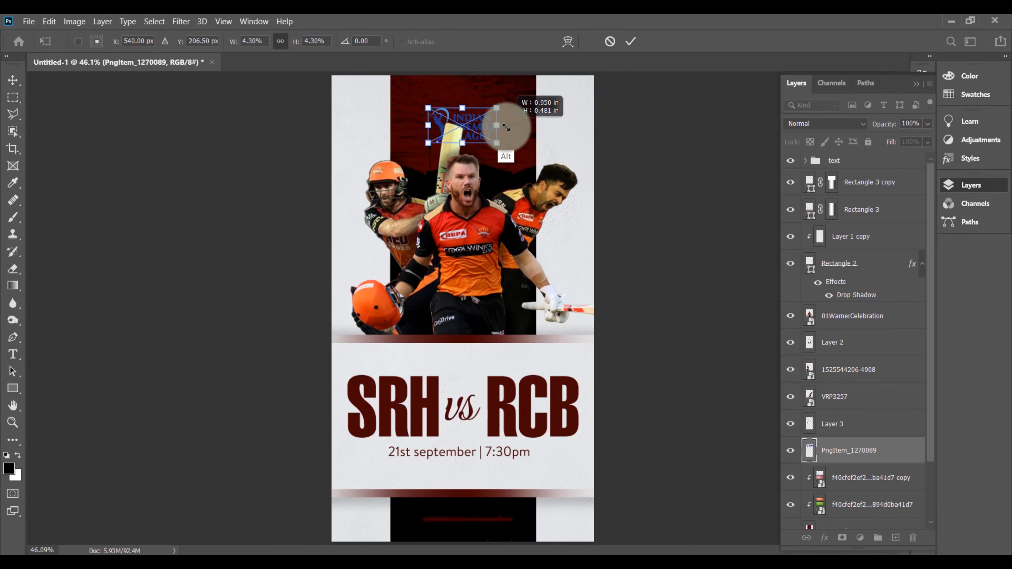
click(631, 41)
drag(525, 102, 478, 103)
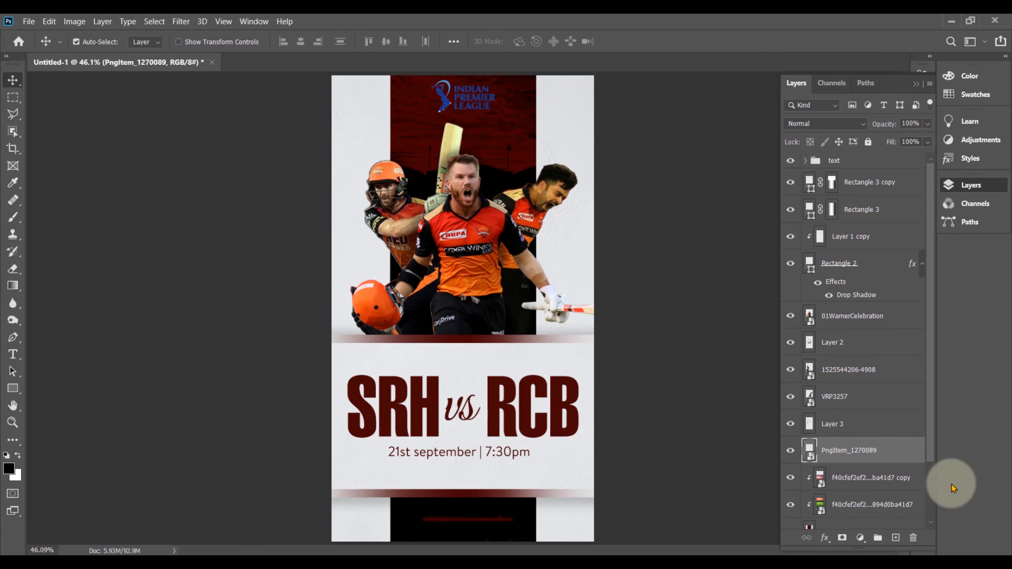
Apply a white Color Overlay to the Indian Premier League logo.
double_click(912, 452)
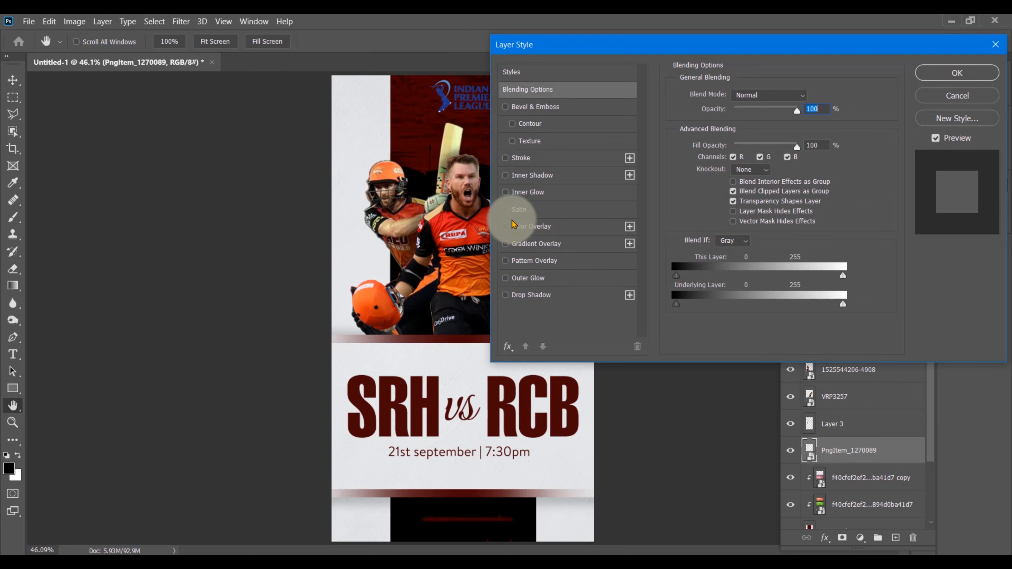
click(505, 226)
click(950, 73)
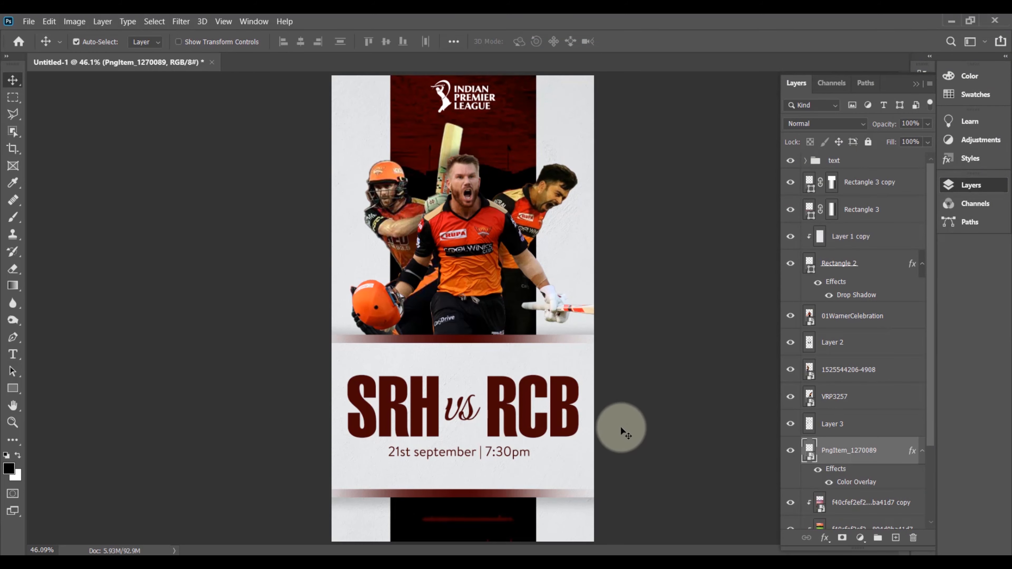
Place the Royal Challengers Bangalore and Sunrisers Hyderabad logos from the logo folder and move both layers above the text group.
click(370, 554)
click(205, 154)
shift+click(300, 135)
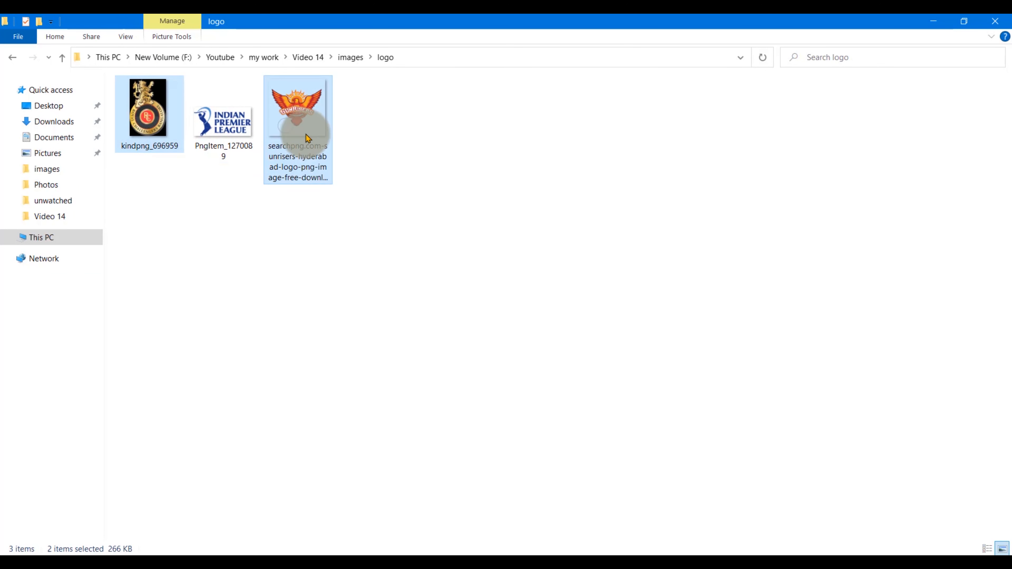
drag(300, 136, 534, 405)
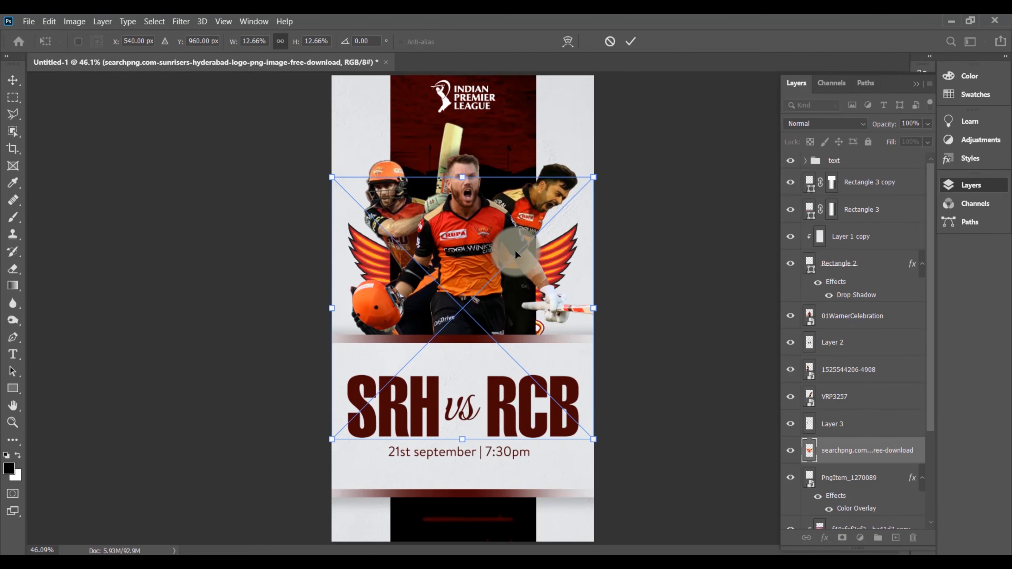
click(629, 41)
click(629, 42)
shift+click(861, 476)
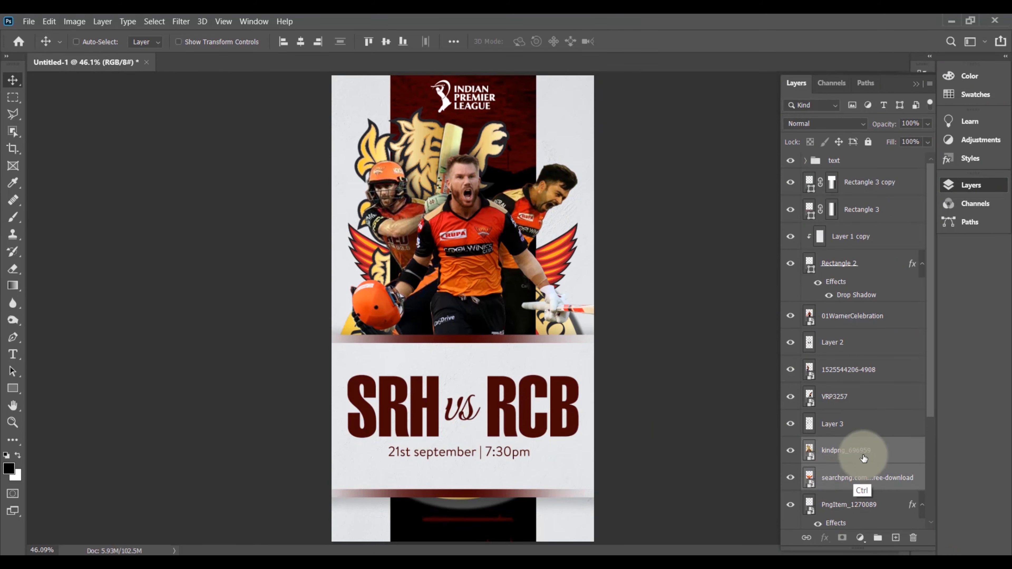
drag(860, 476, 866, 156)
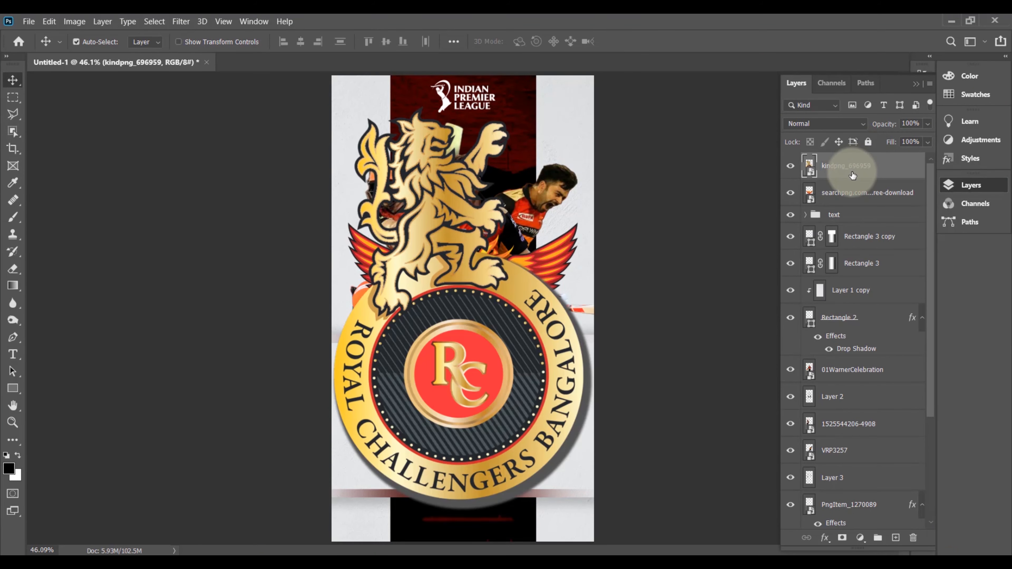
Scale the Royal Challengers Bangalore and Sunrisers Hyderabad logos together to about 6.4% and place them in the dark stripe at the poster's foot.
shift+click(854, 193)
key(ctrl+t)
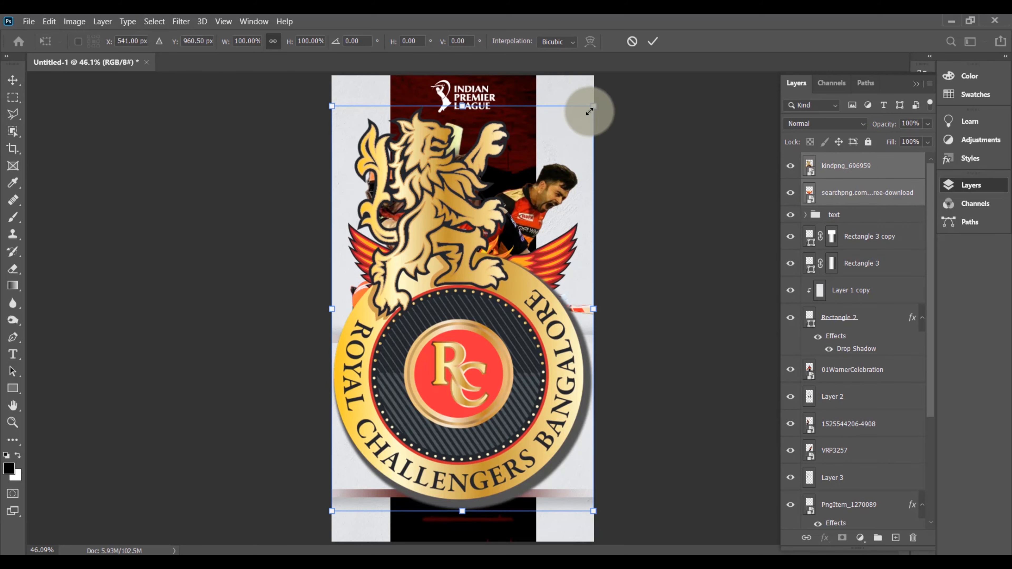
drag(596, 101, 503, 305)
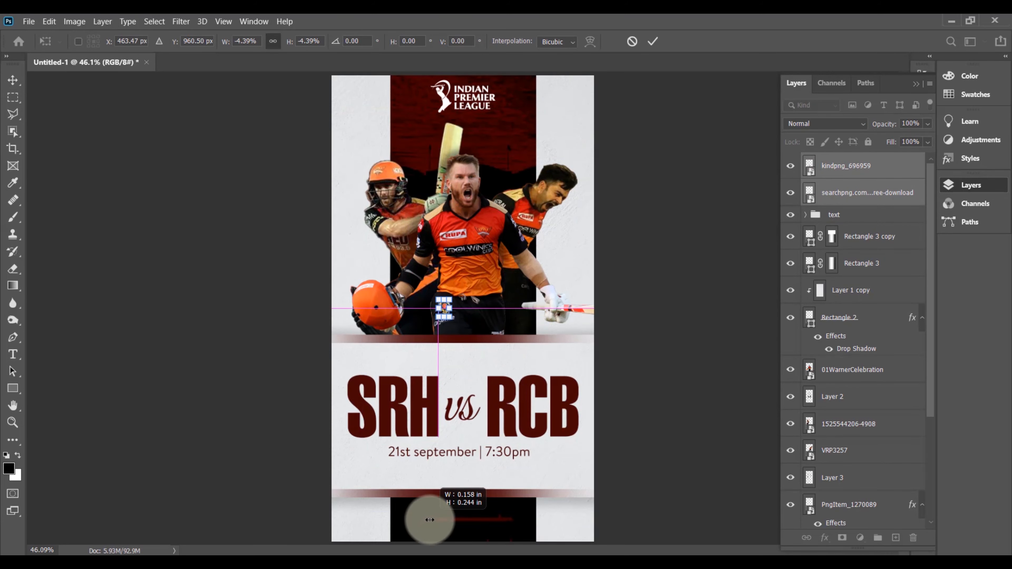
drag(424, 510, 423, 506)
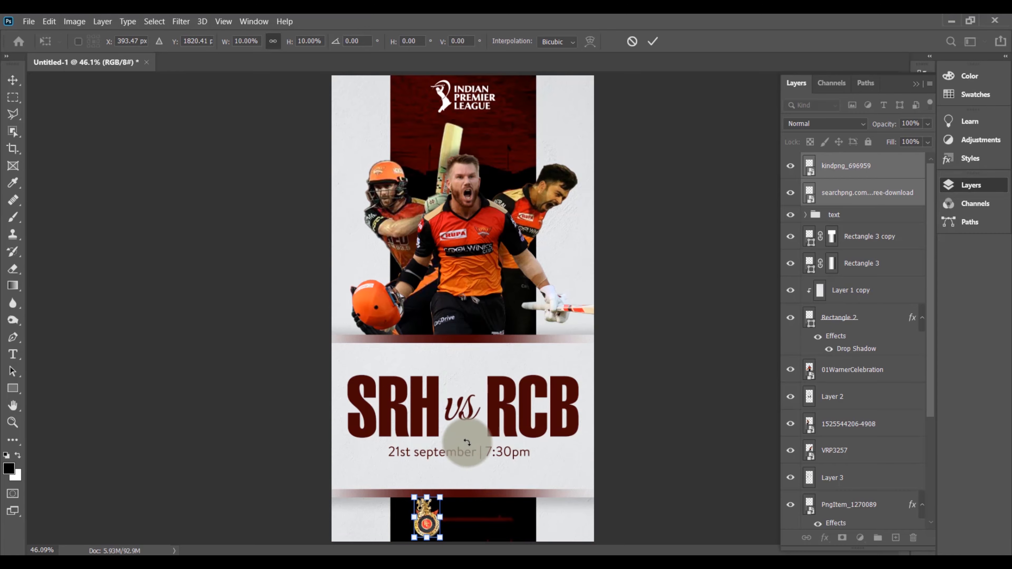
key(ctrl+plus)
key(ctrl+plus)
key(ctrl+plus)
key(ctrl+plus)
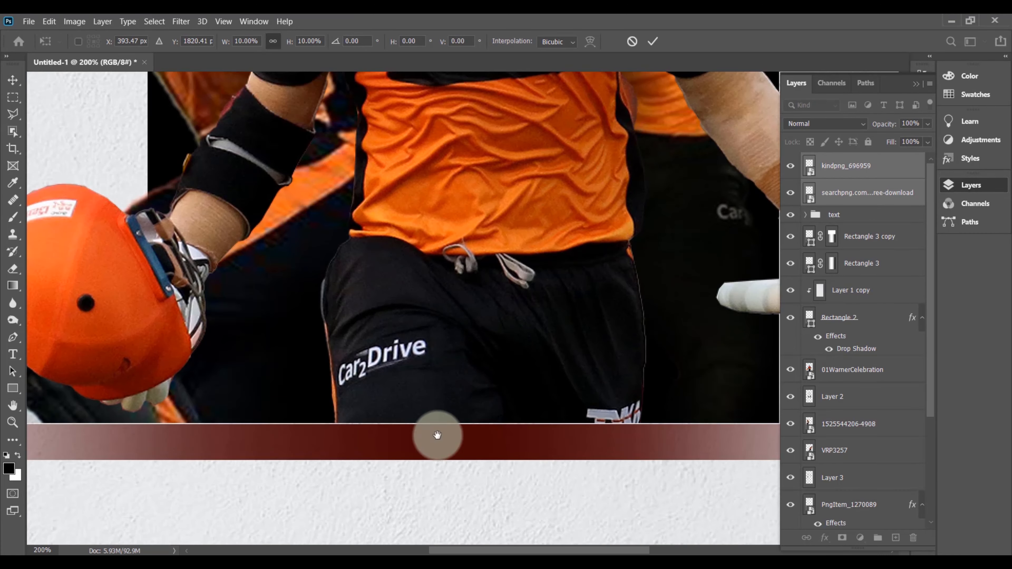
drag(437, 435, 423, 254)
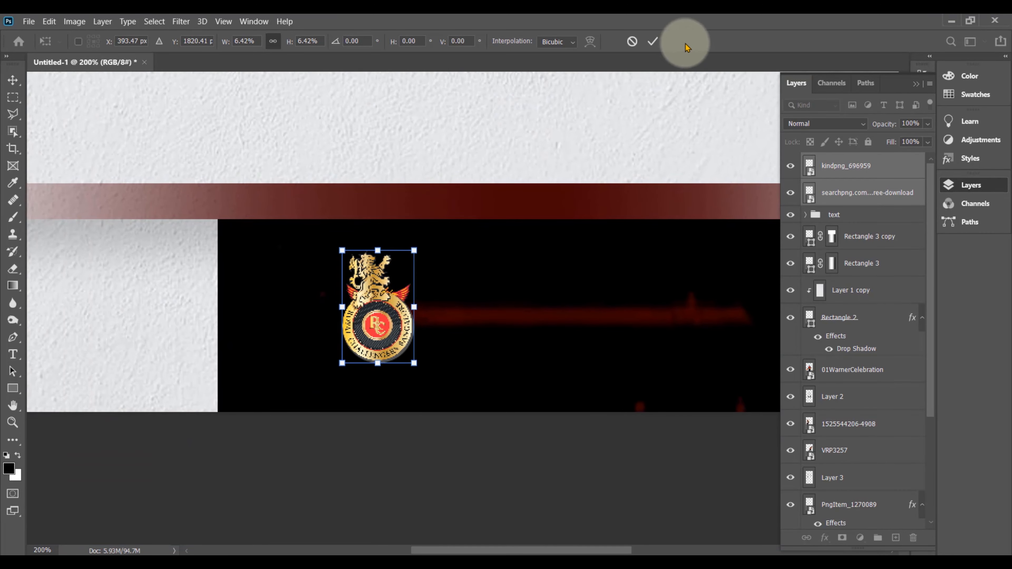
click(653, 41)
Move the Royal Challengers Bangalore logo to the right half of the dark stripe and enlarge the Sunrisers logo to about 1.4%.
drag(382, 328, 667, 328)
click(375, 330)
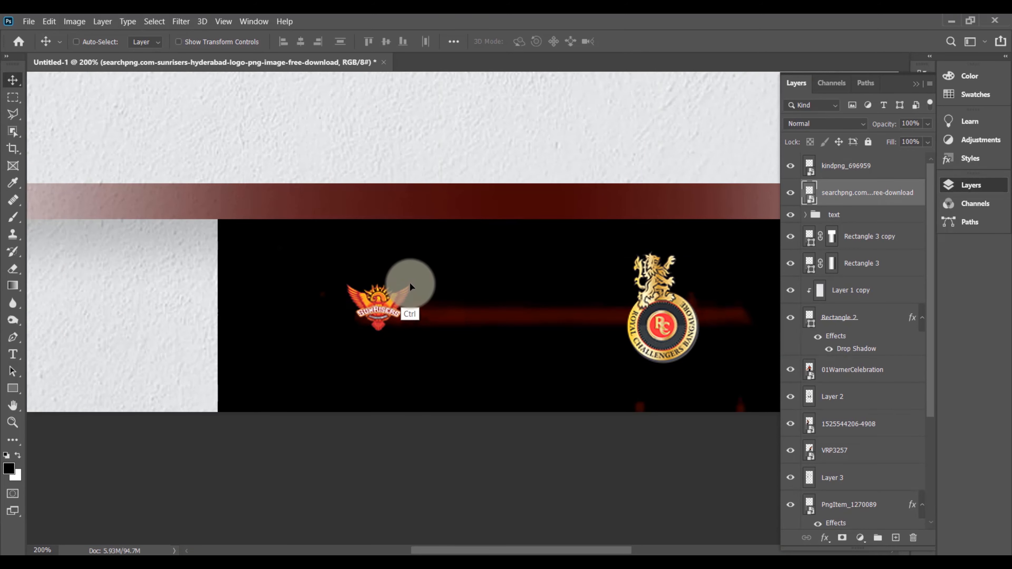
key(ctrl+t)
drag(410, 280, 441, 239)
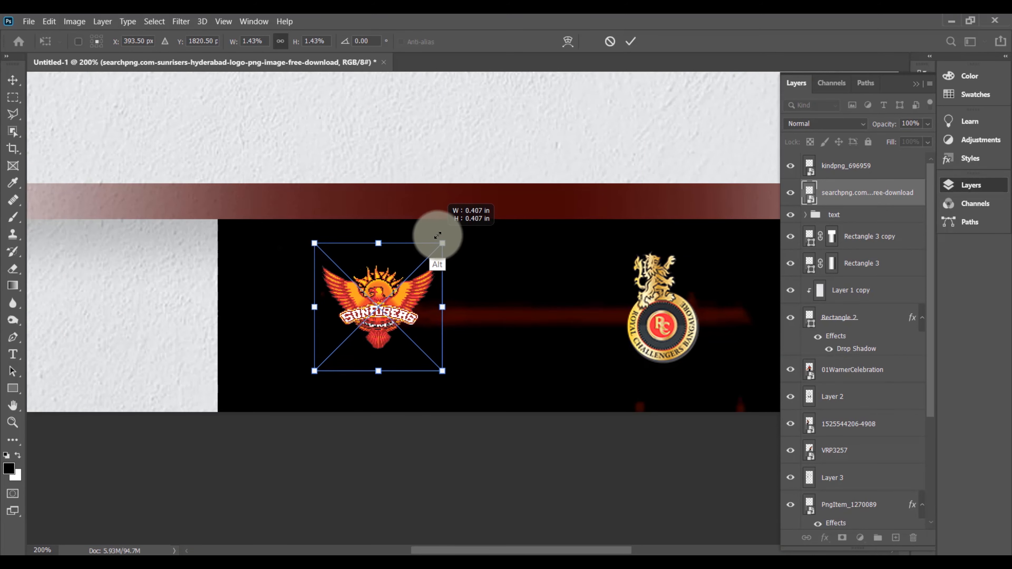
click(637, 42)
Reposition the Sunrisers and Royal Challengers Bangalore logos slightly closer together within the black area at the poster's foot.
key(ctrl+0)
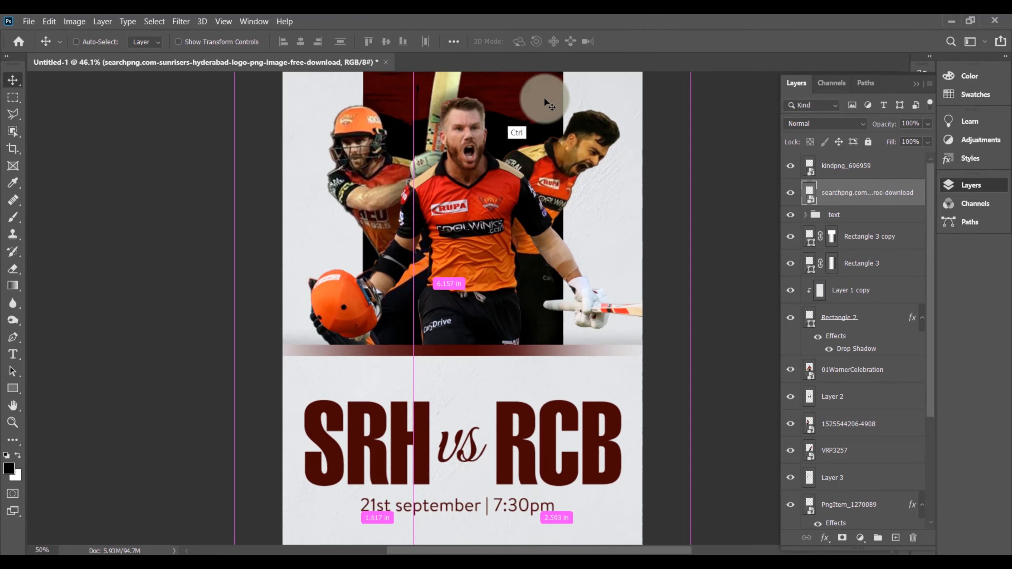
key(ctrl+plus)
key(ctrl+plus)
key(ctrl+plus)
key(ctrl+plus)
key(ctrl+plus)
key(ctrl+plus)
scroll(522, 240, down, 15)
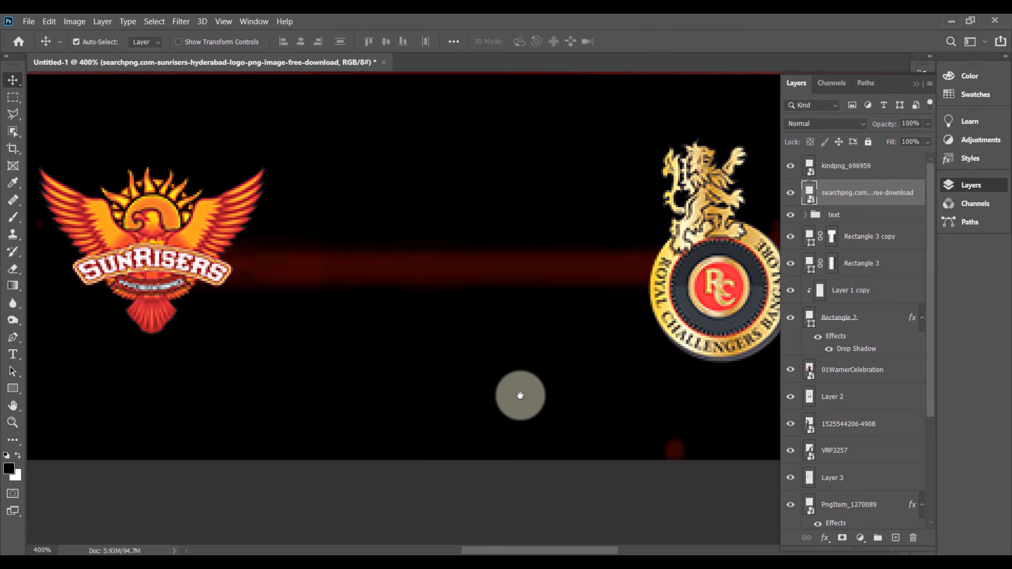
key(ctrl+minus)
key(ctrl+minus)
drag(346, 285, 379, 293)
drag(602, 285, 638, 286)
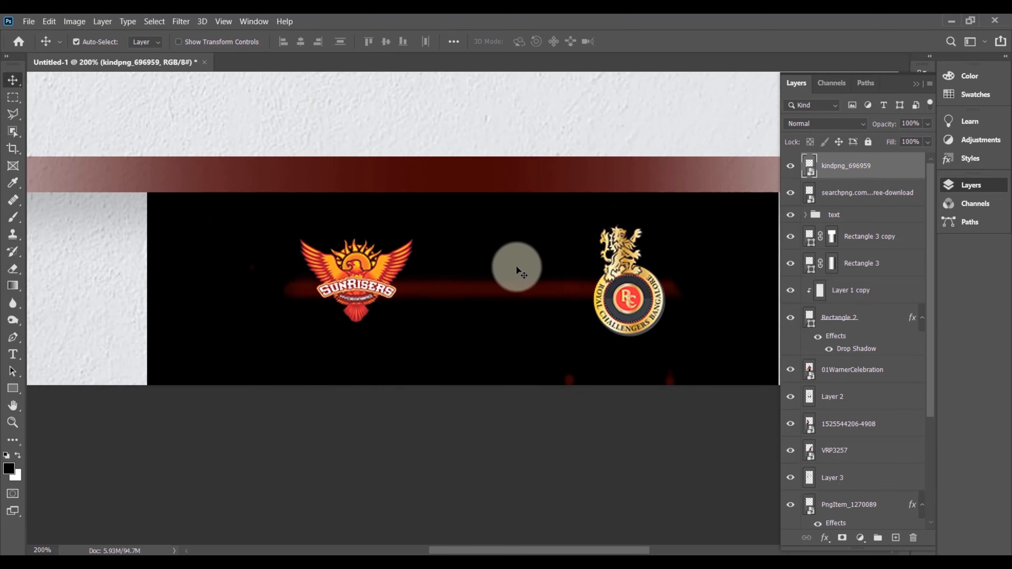
Draw a thin vertical divider rectangle about 4 by 163 px between the two team logos, filled with light grey sampled from the textured band.
click(13, 388)
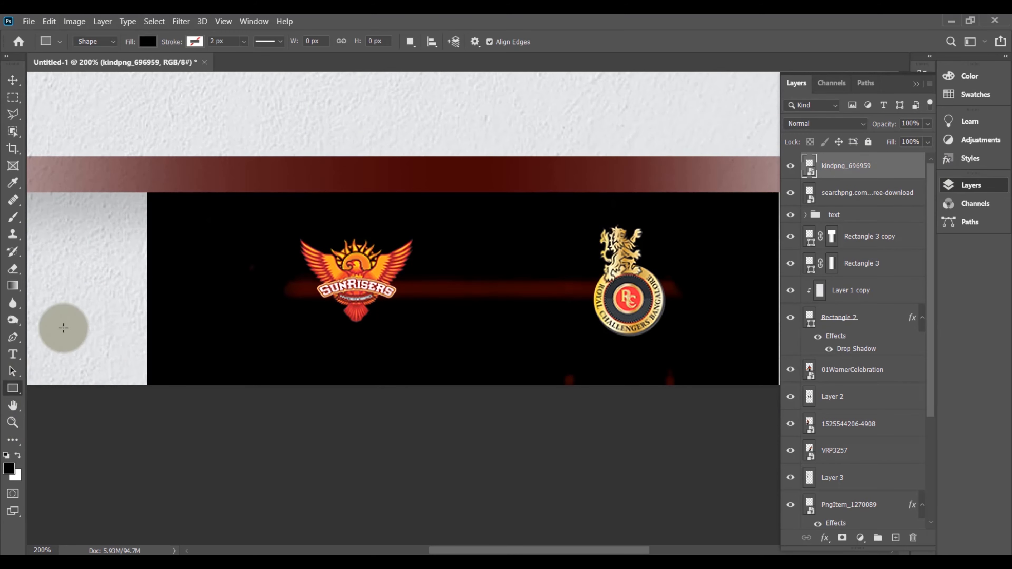
click(146, 41)
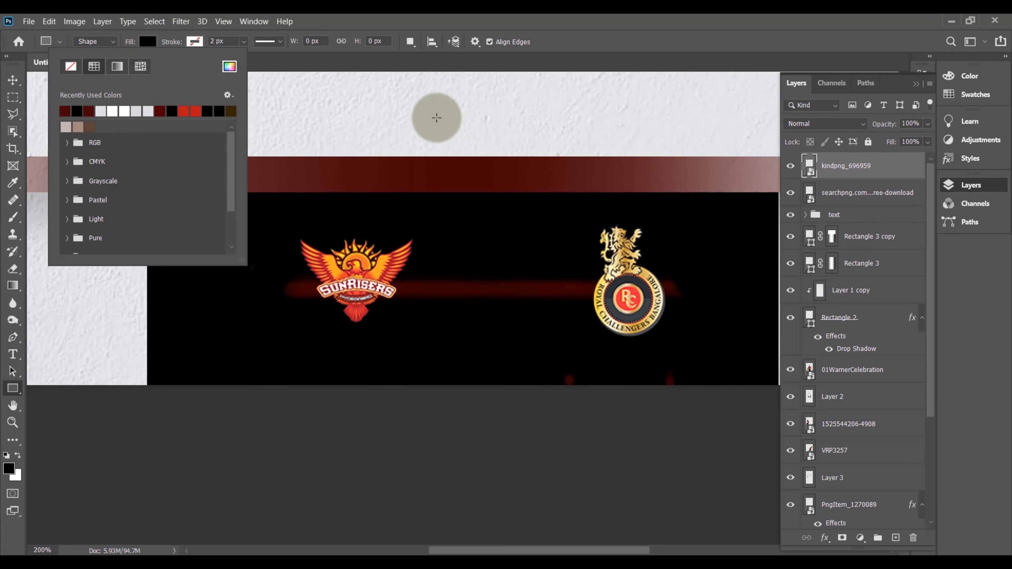
click(230, 70)
click(439, 105)
click(845, 82)
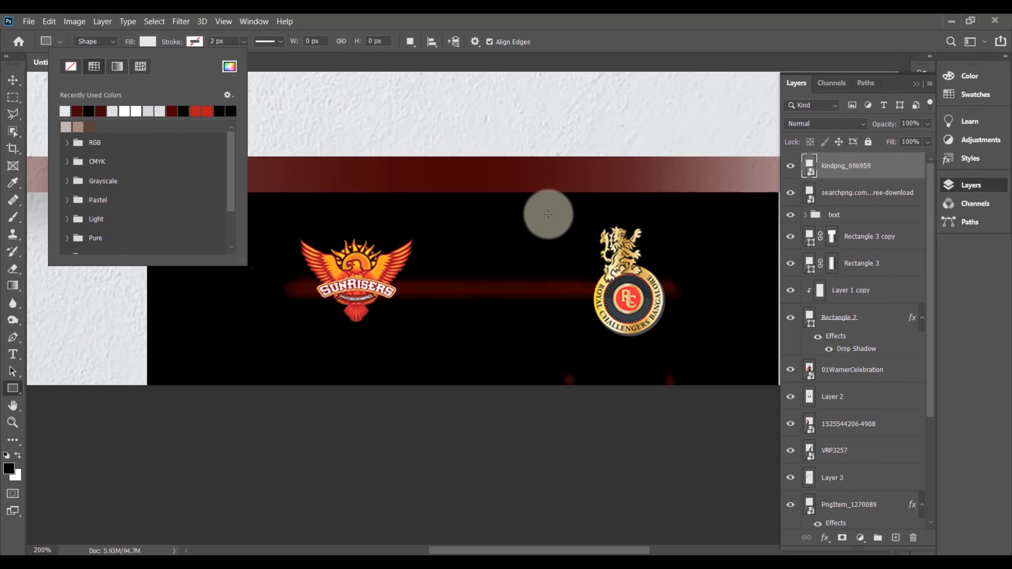
click(477, 209)
drag(478, 206, 482, 376)
Align the divider rectangle's horizontal centre with the Background layer.
scroll(916, 294, down, 5)
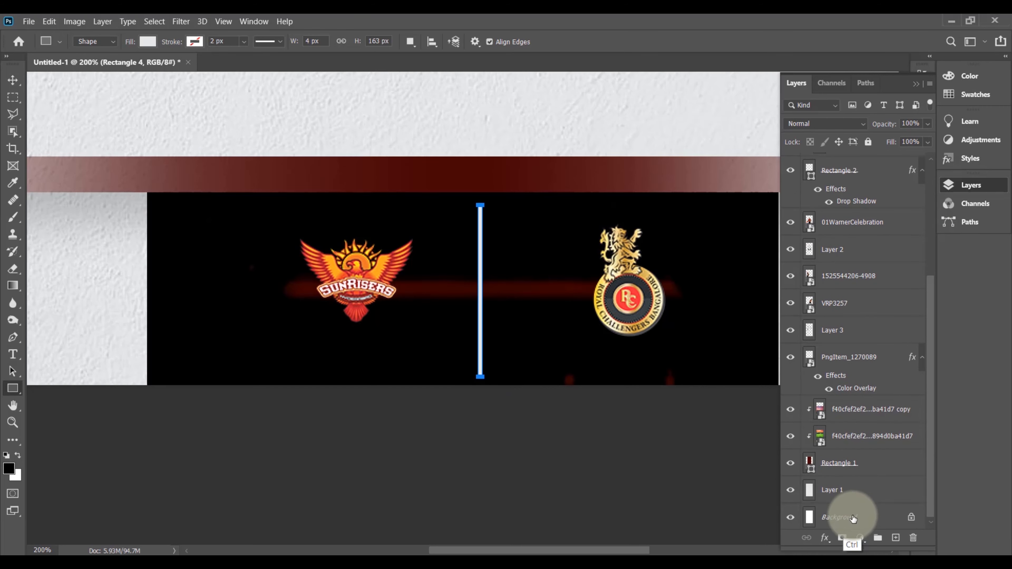
ctrl+click(852, 517)
click(13, 80)
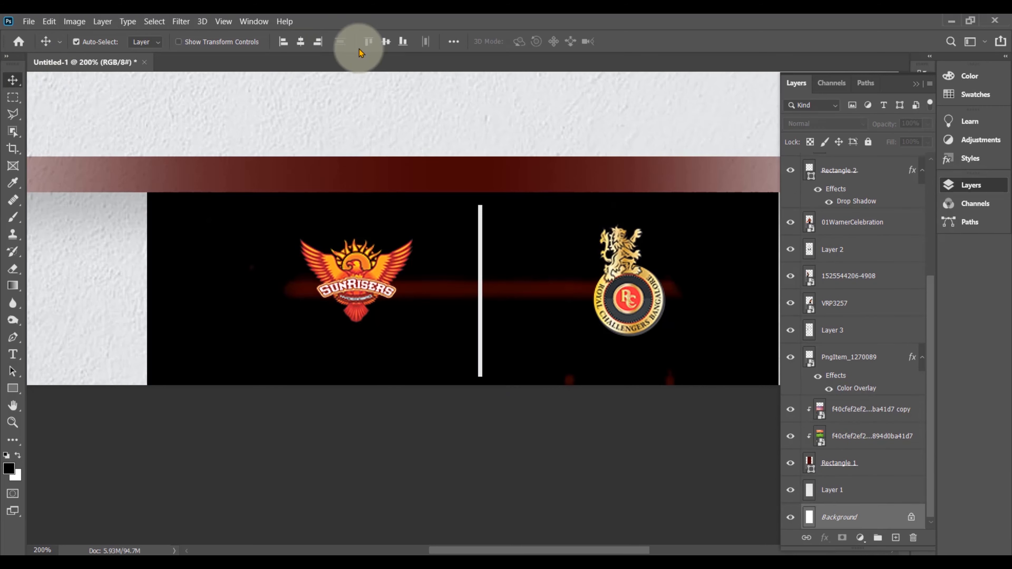
click(302, 42)
Move the Royal Challengers Bangalore logo closer to the divider and align the vertical centres of both team logos.
drag(630, 307, 564, 307)
key(ctrl+0)
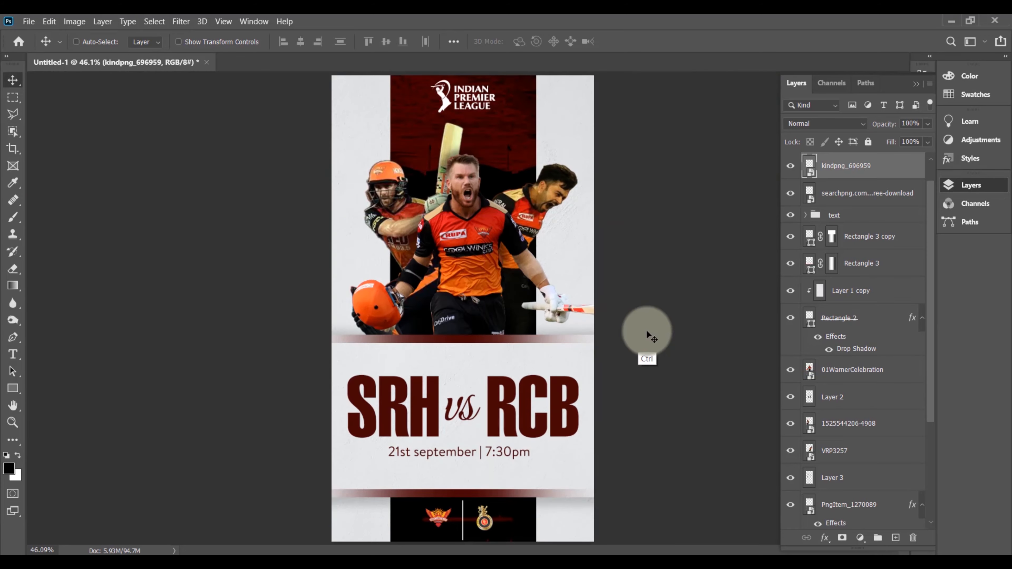
click(441, 515)
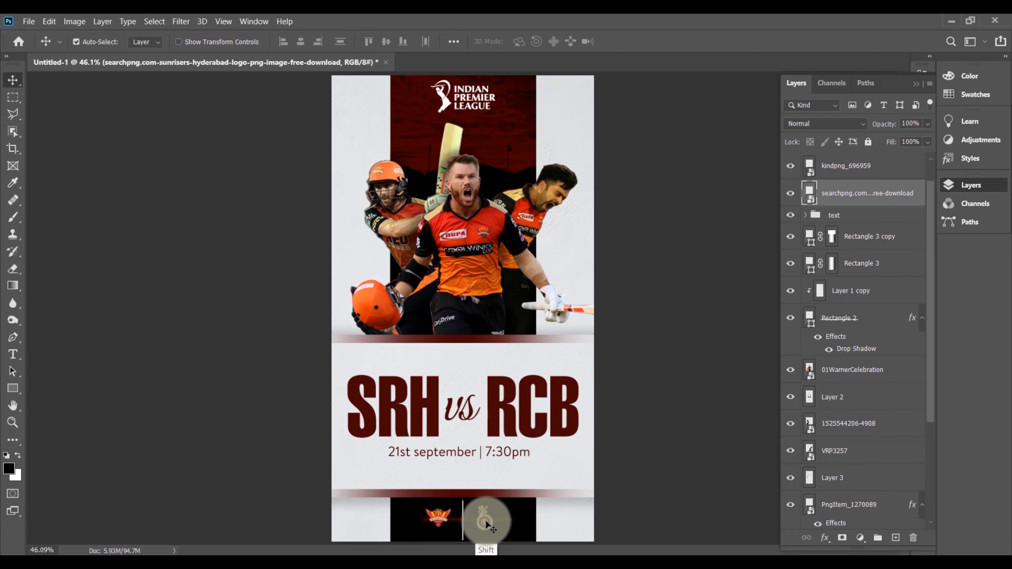
shift+click(487, 521)
click(388, 42)
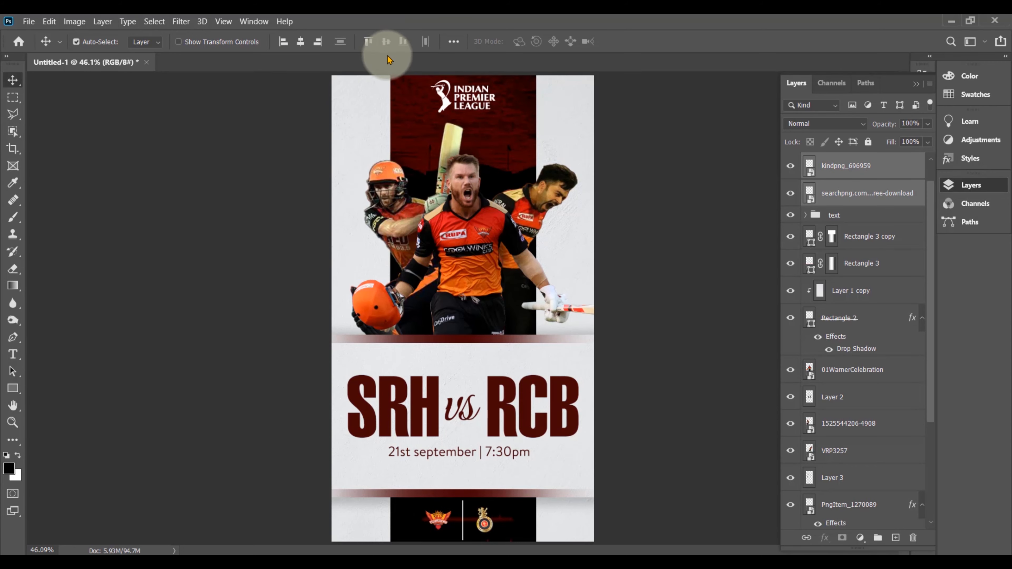
Spread the two team logos outward from the divider so each sits midway in its half of the dark stripe.
click(675, 439)
mouse_move(442, 519)
mouse_down()
mouse_move(419, 517)
mouse_move(429, 522)
mouse_up()
drag(494, 517, 507, 519)
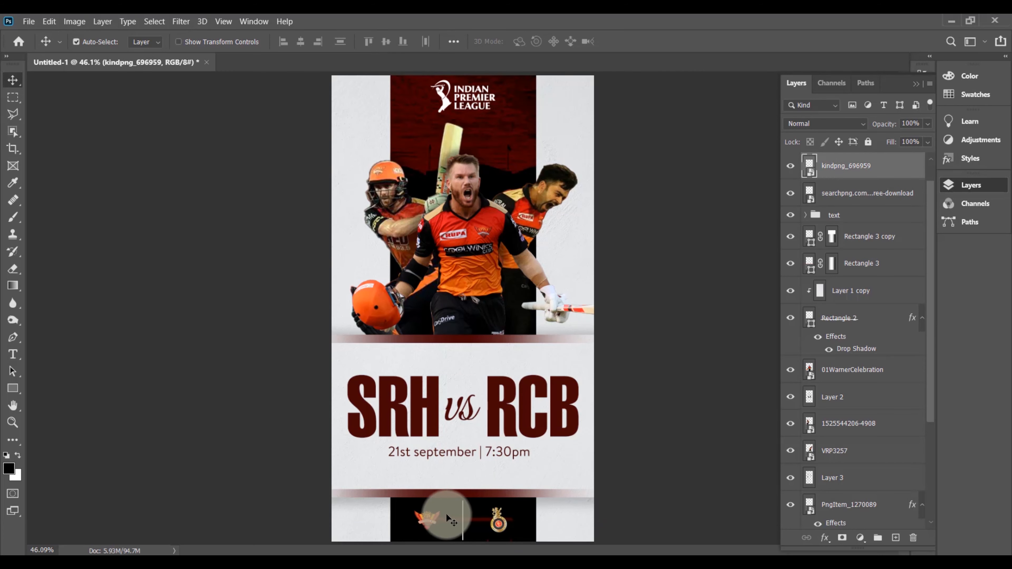
Enlarge the Sunrisers logo to about 2% around its centre.
click(435, 518)
key(ctrl+t)
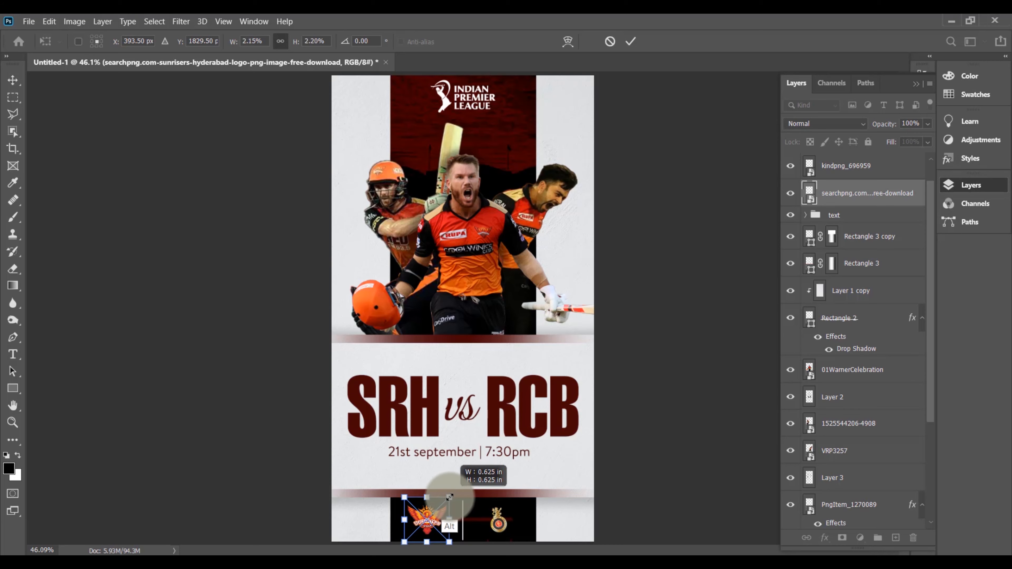
drag(449, 497, 448, 499)
click(631, 41)
Select the Royal Challengers Bangalore logo layer.
ctrl+click(499, 527)
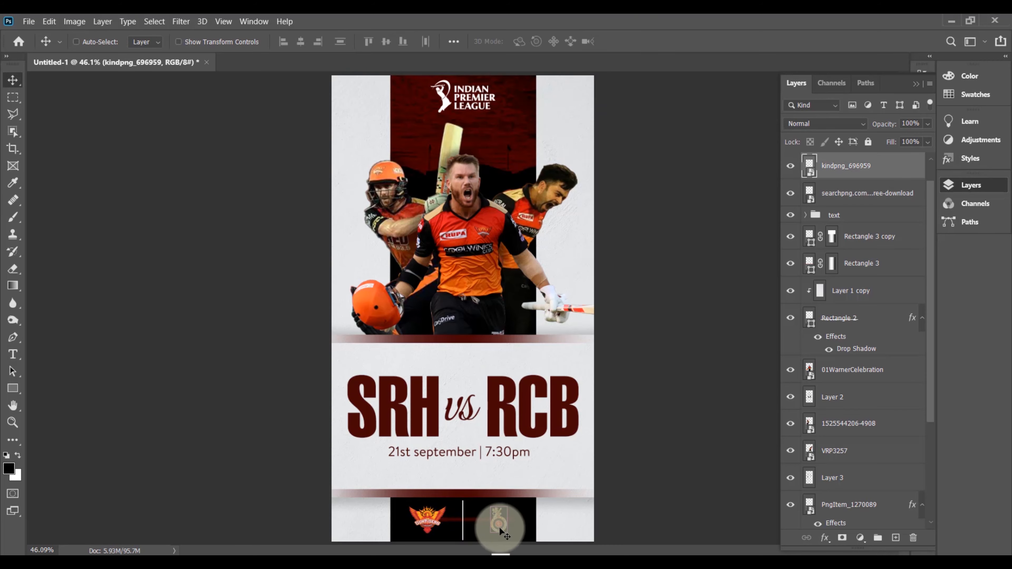